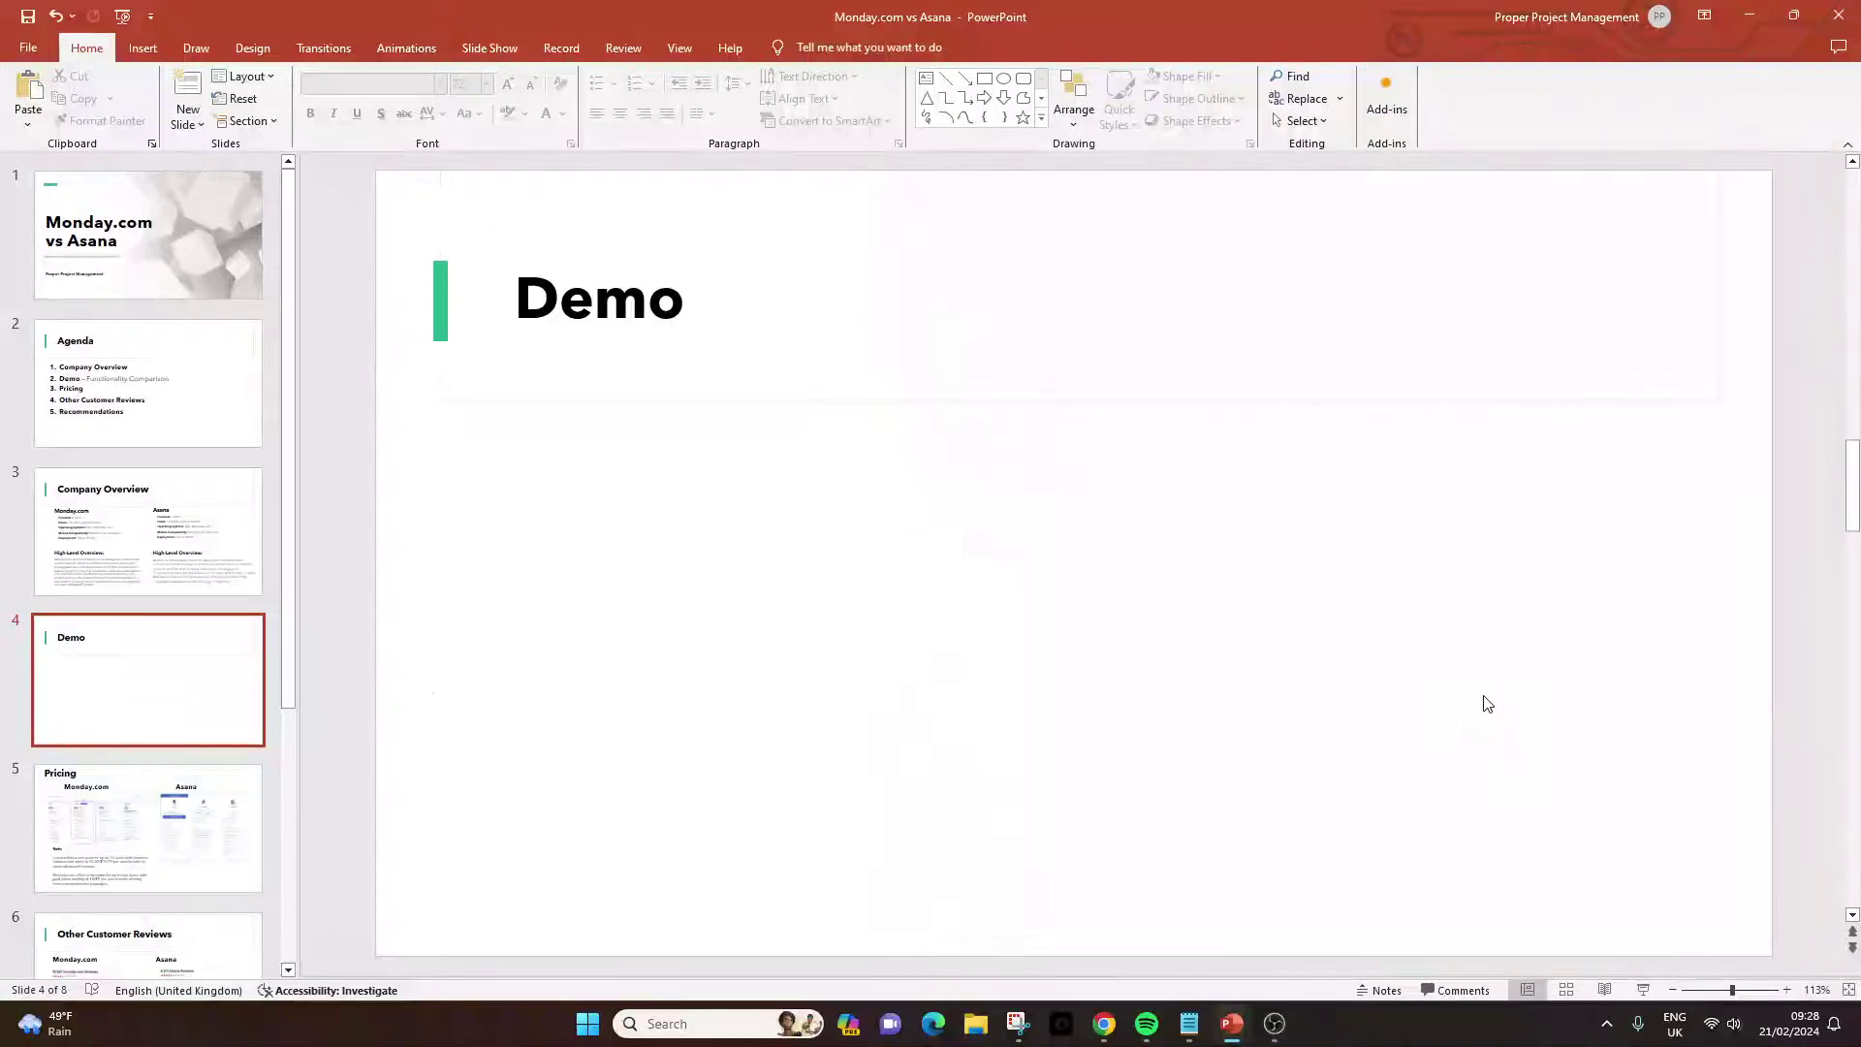
Switch from the slides to the 'monday - Home' browser tab and scroll through its home page.
mouse_move(1105, 1023)
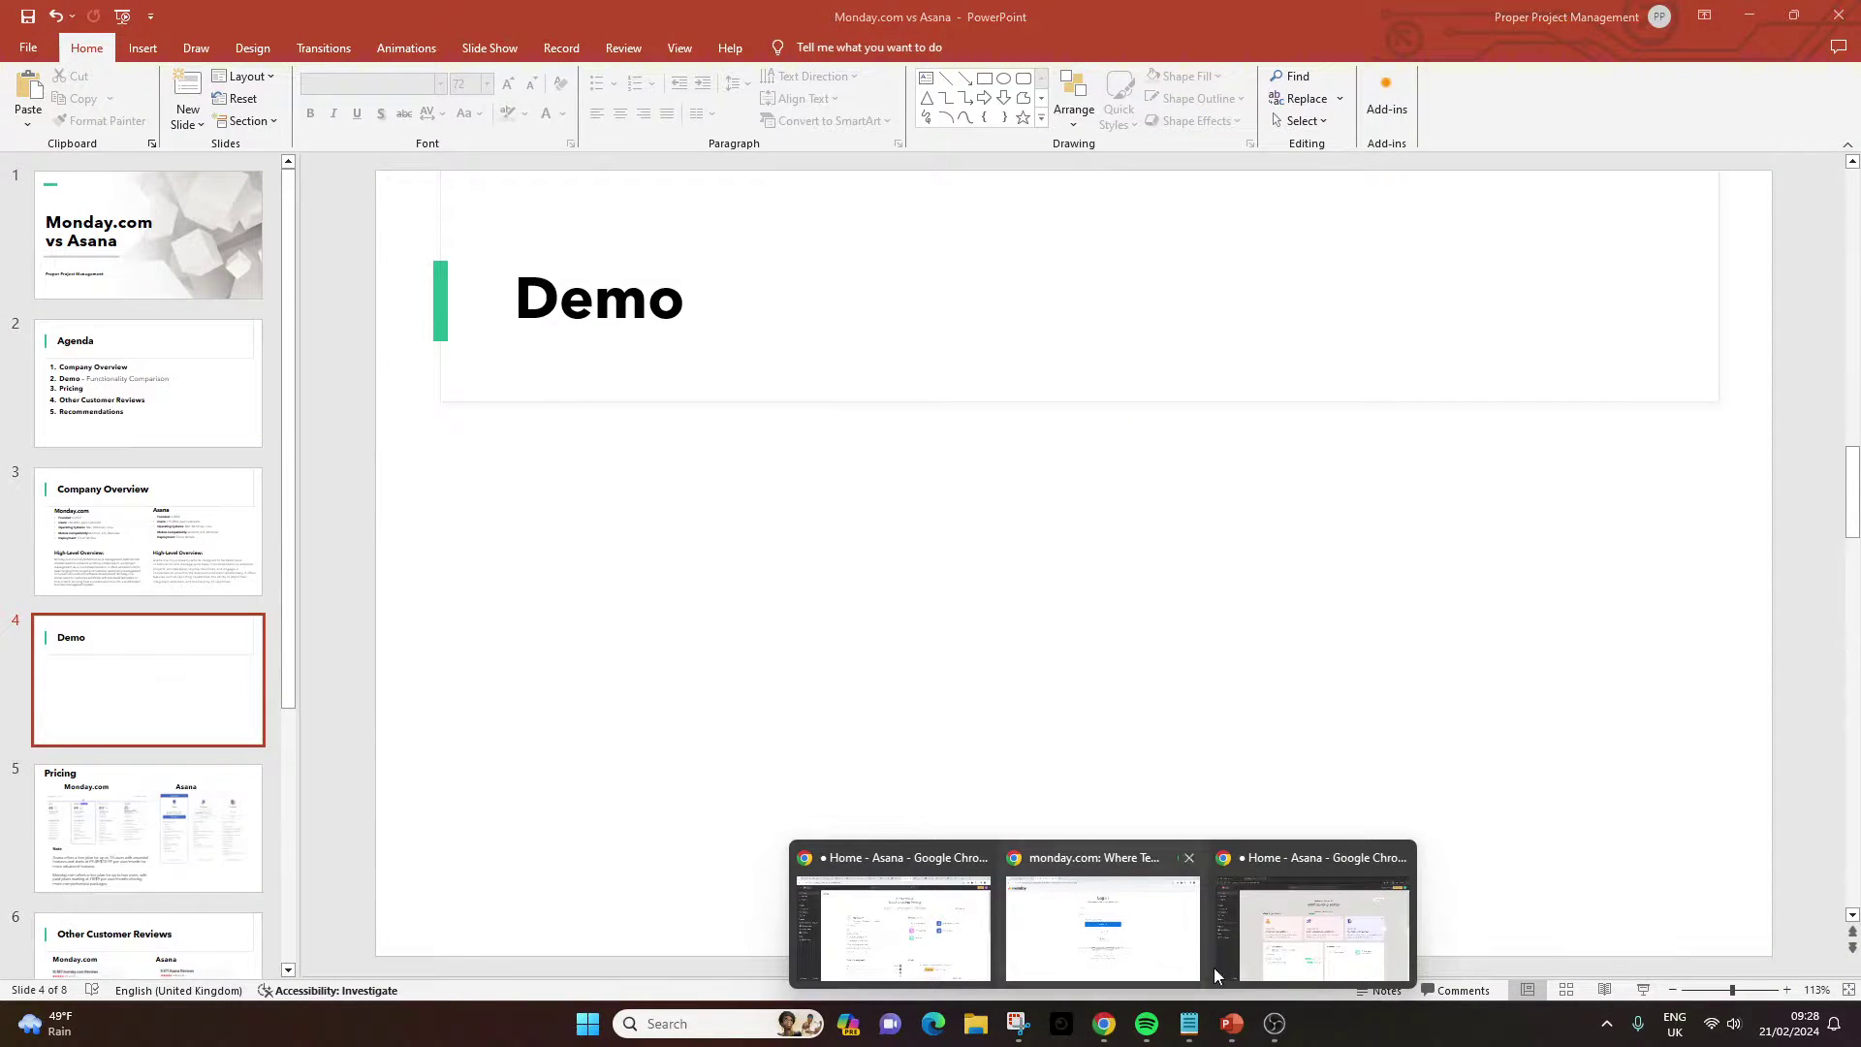
click(1308, 892)
click(19, 20)
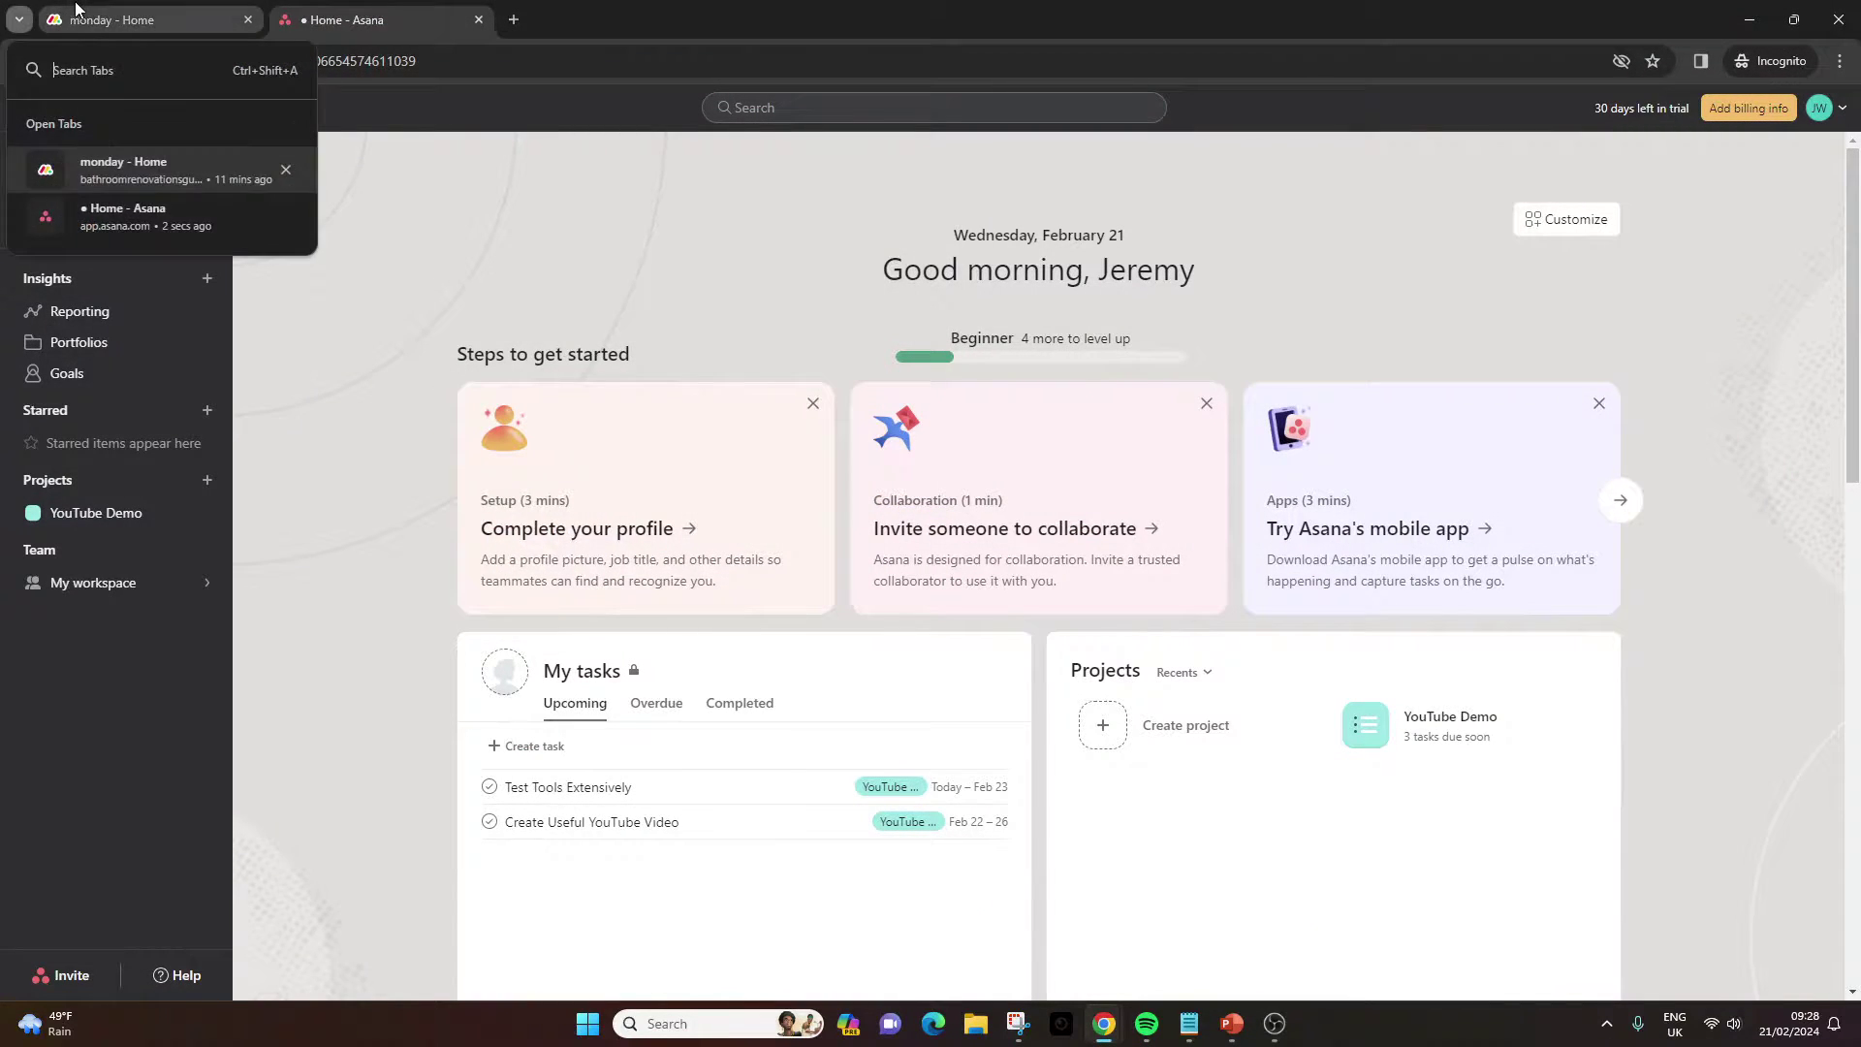
click(146, 161)
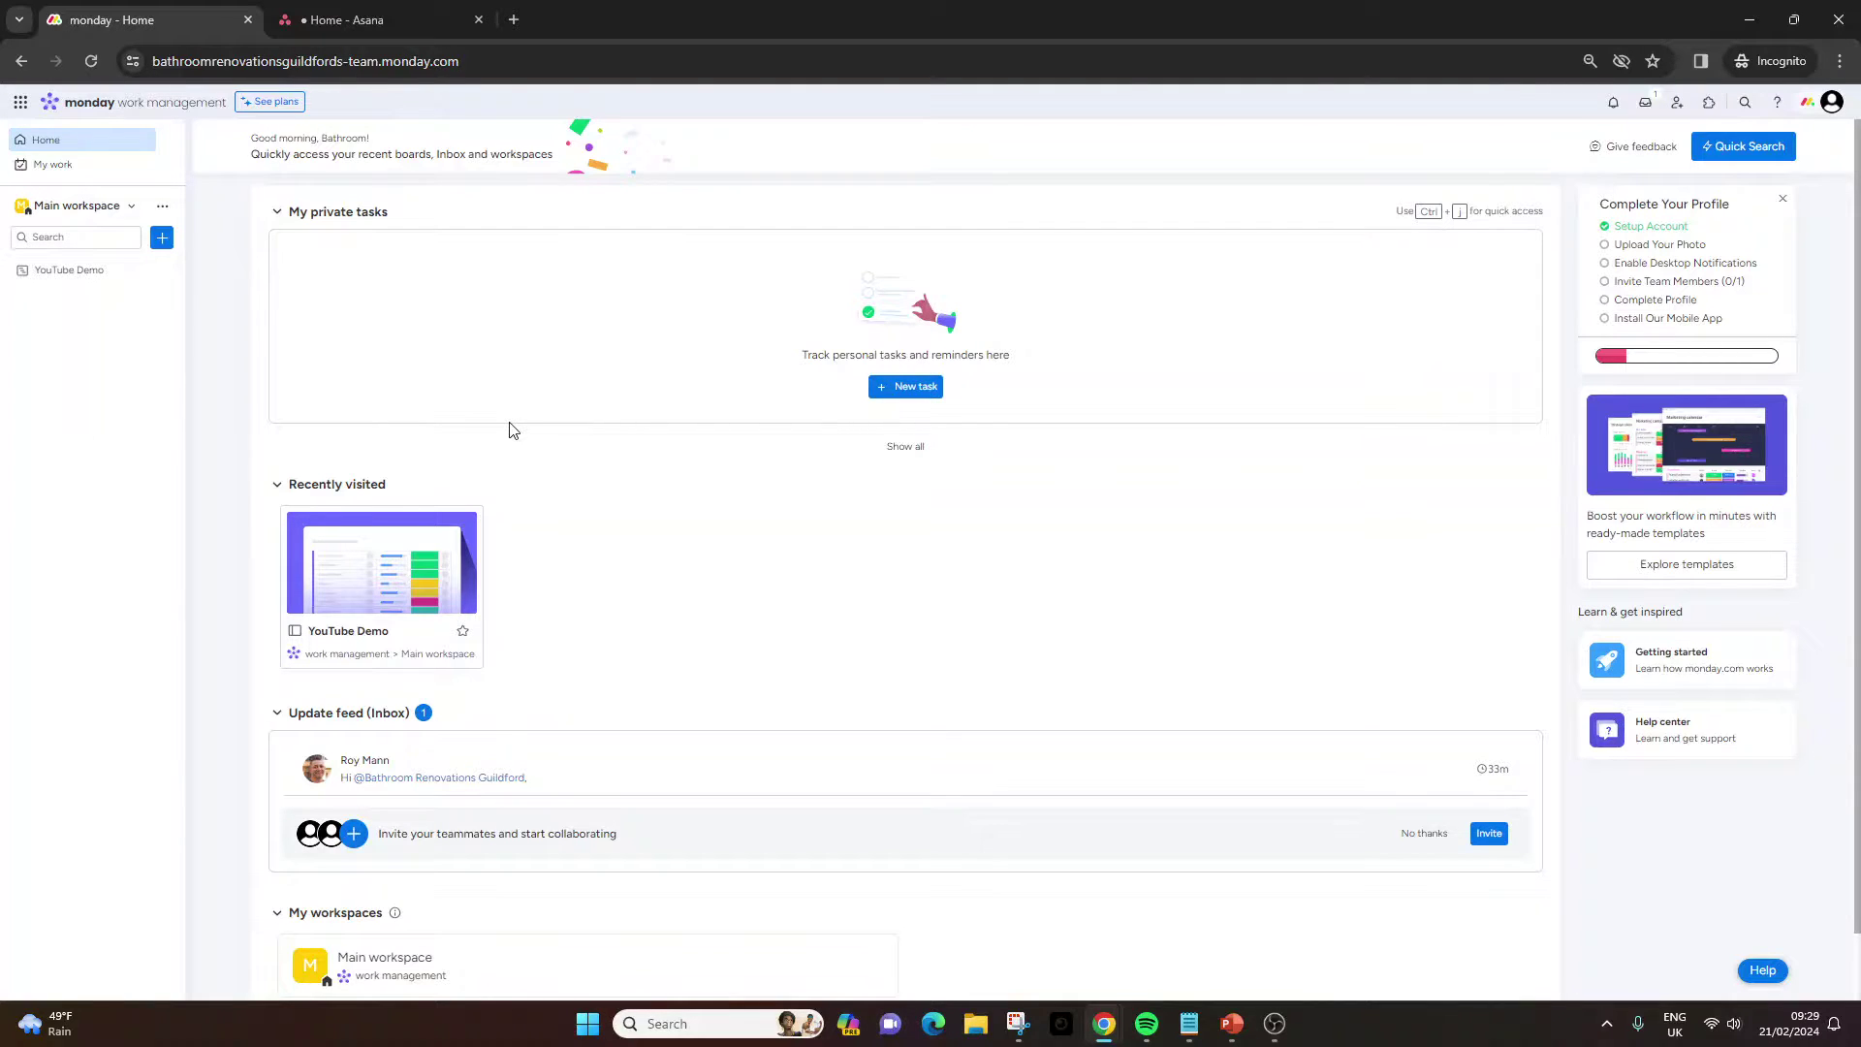
scroll(582, 542, down, 1)
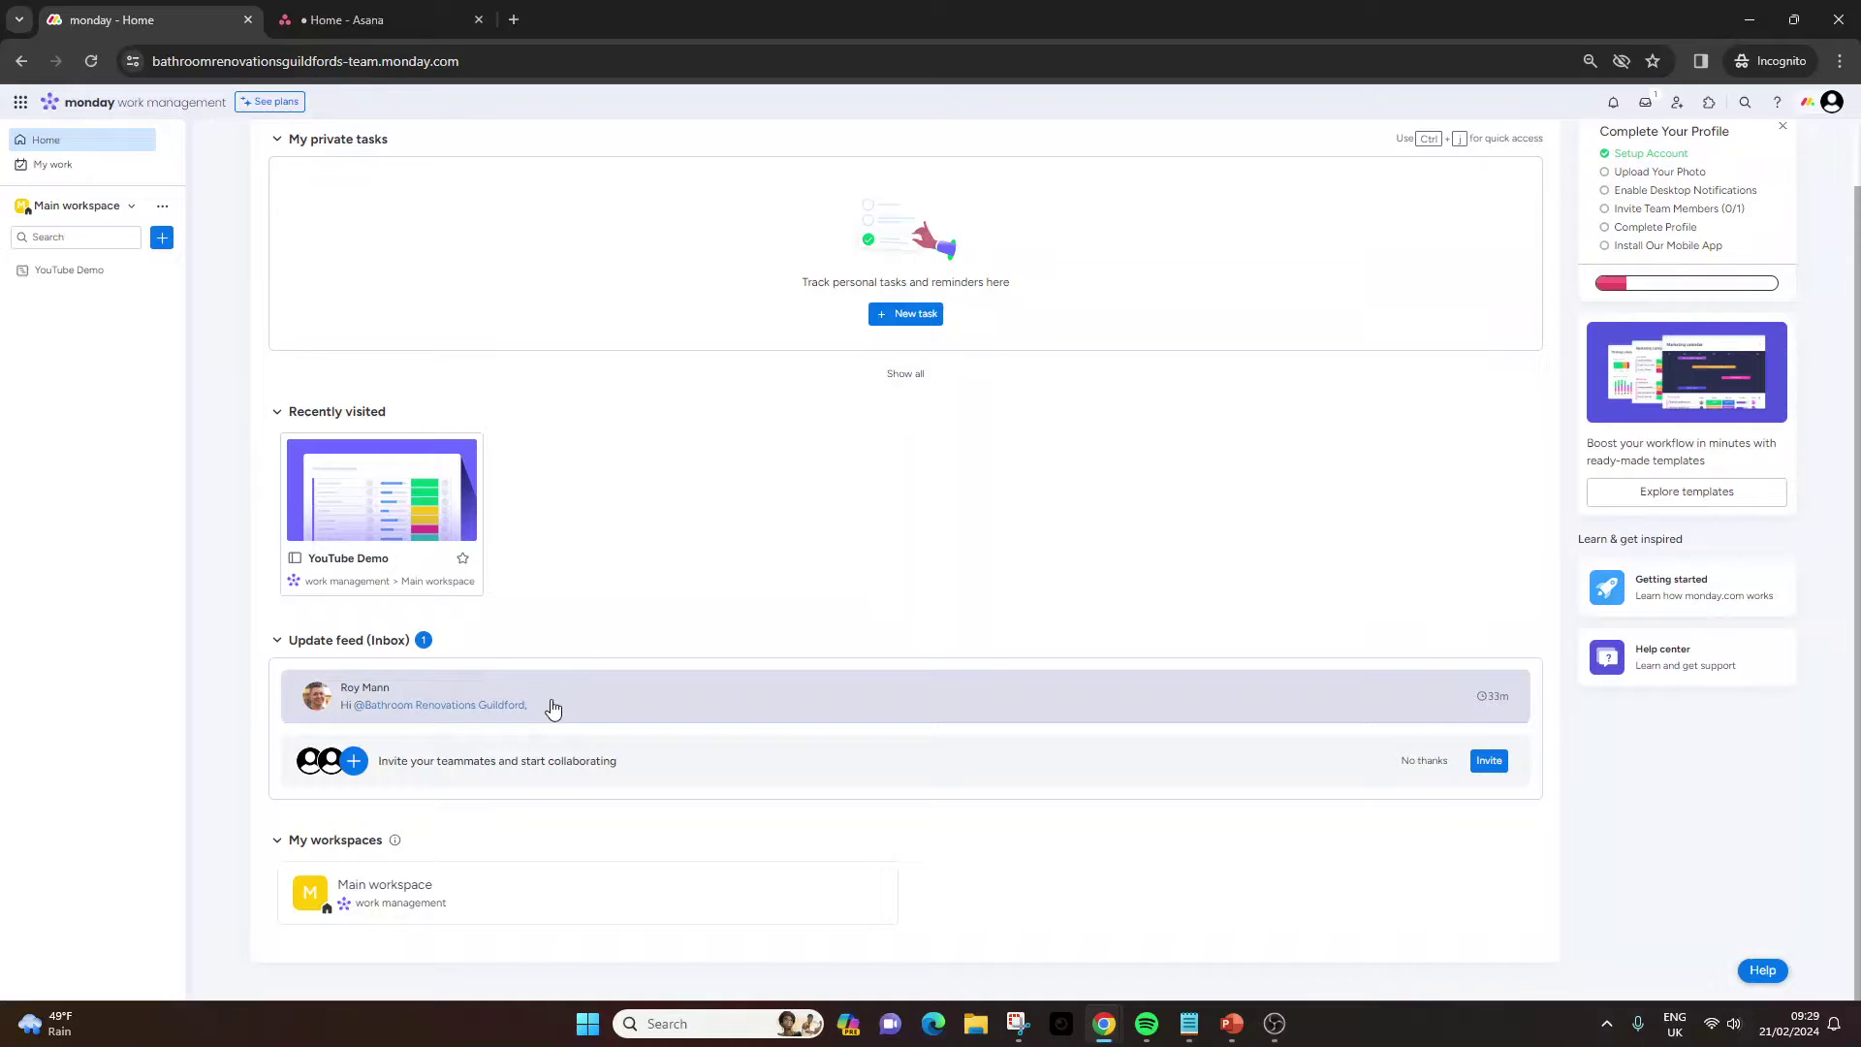
scroll(678, 553, up, 1)
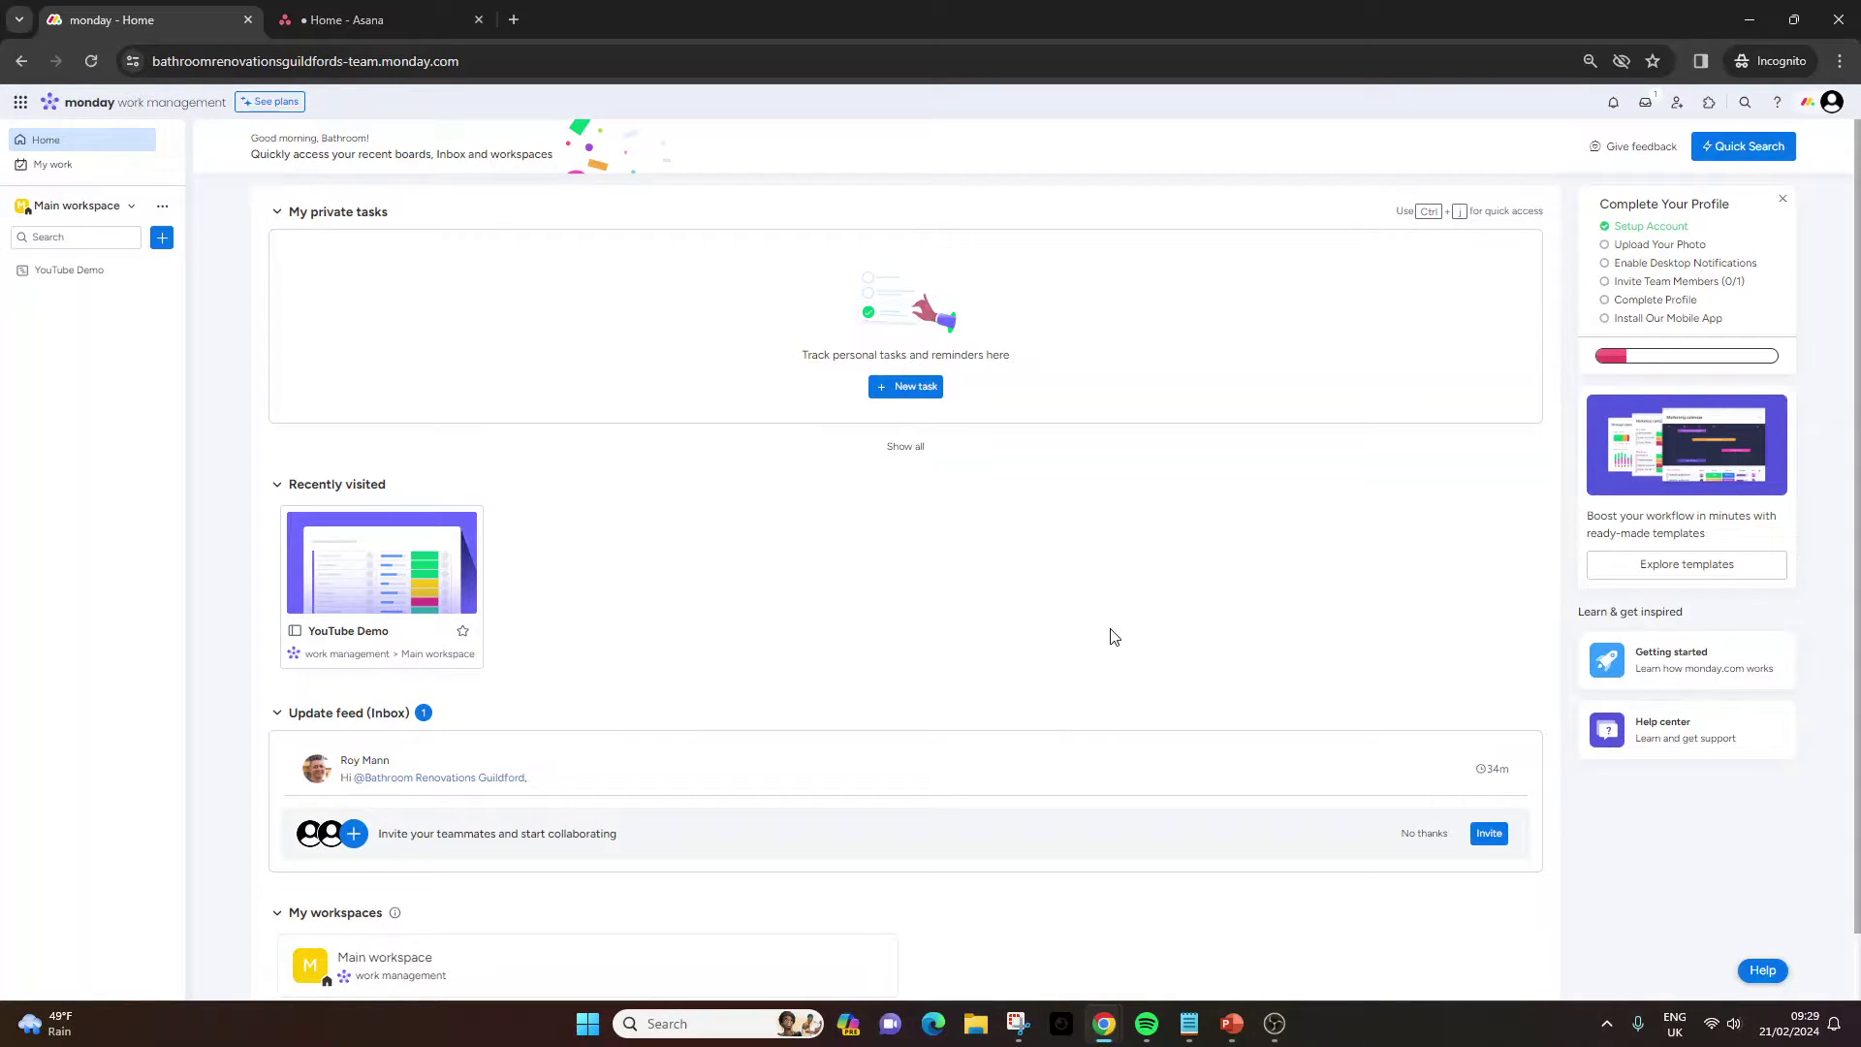
Open the YouTube Demo board from Main workspace in the left sidebar.
click(97, 275)
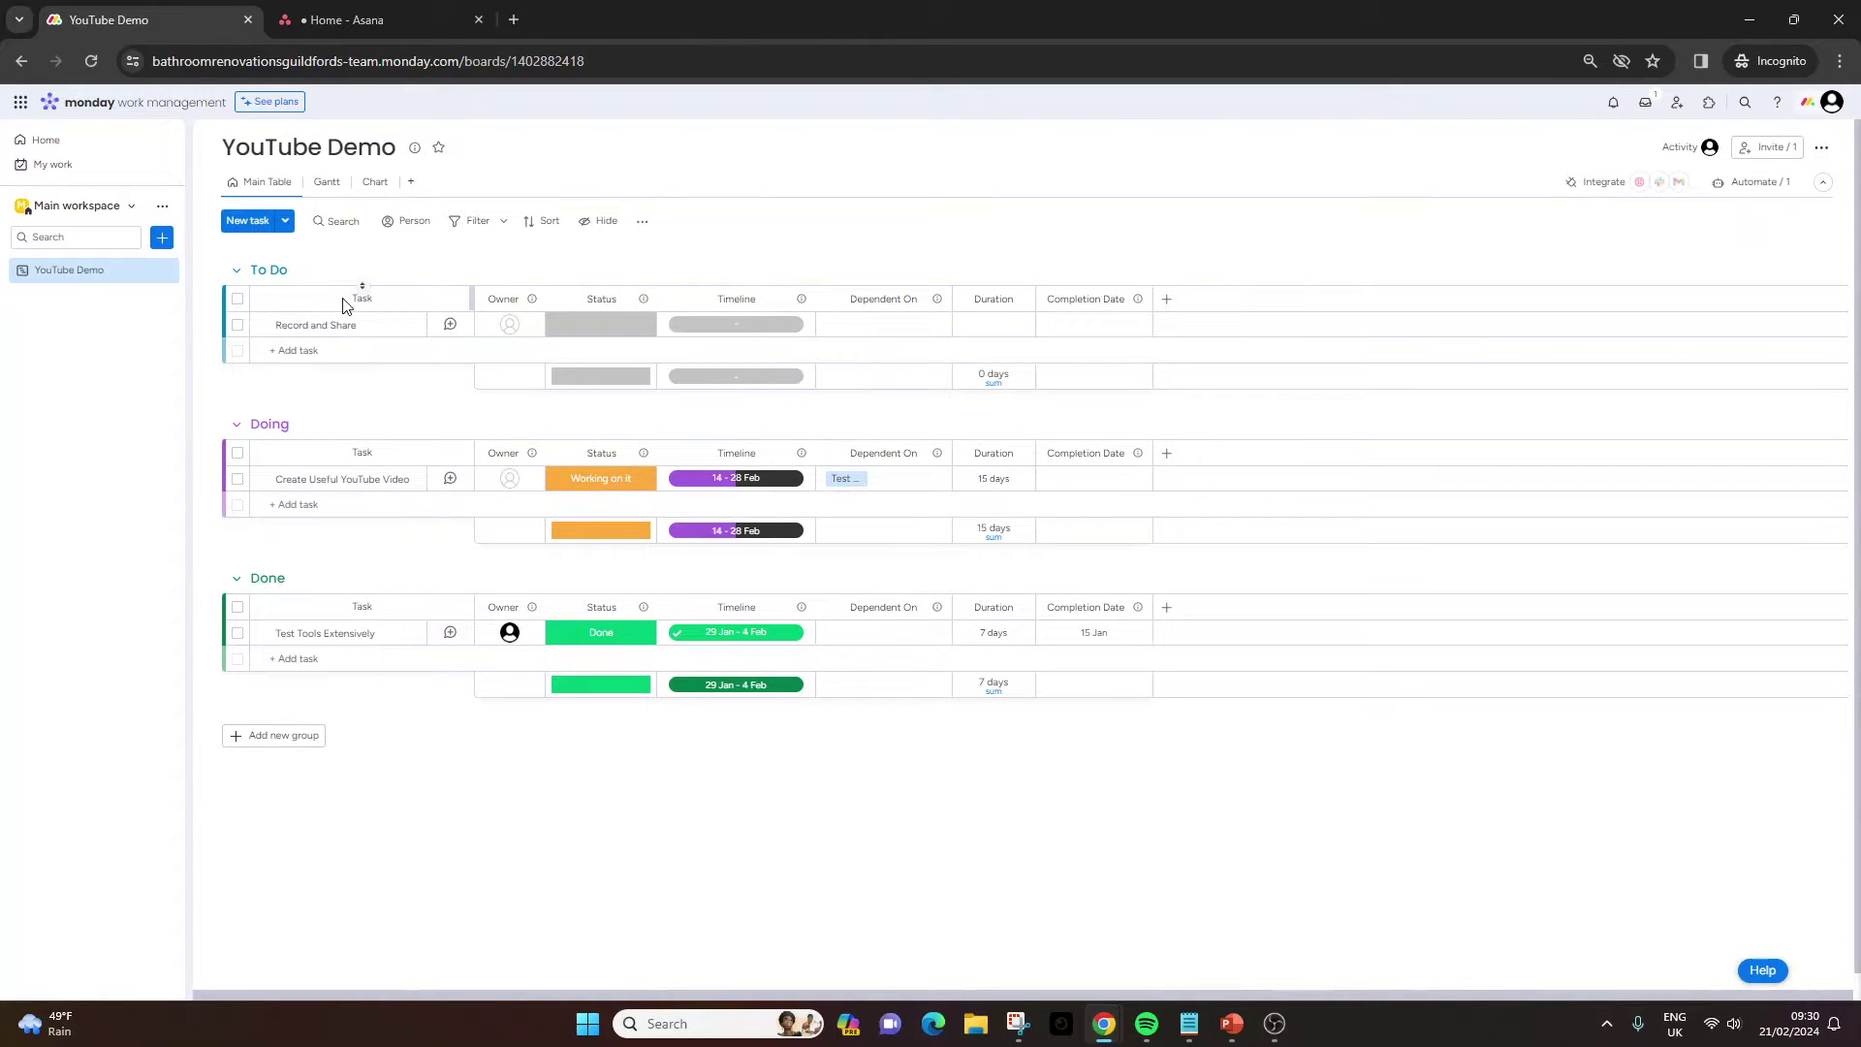
click(612, 330)
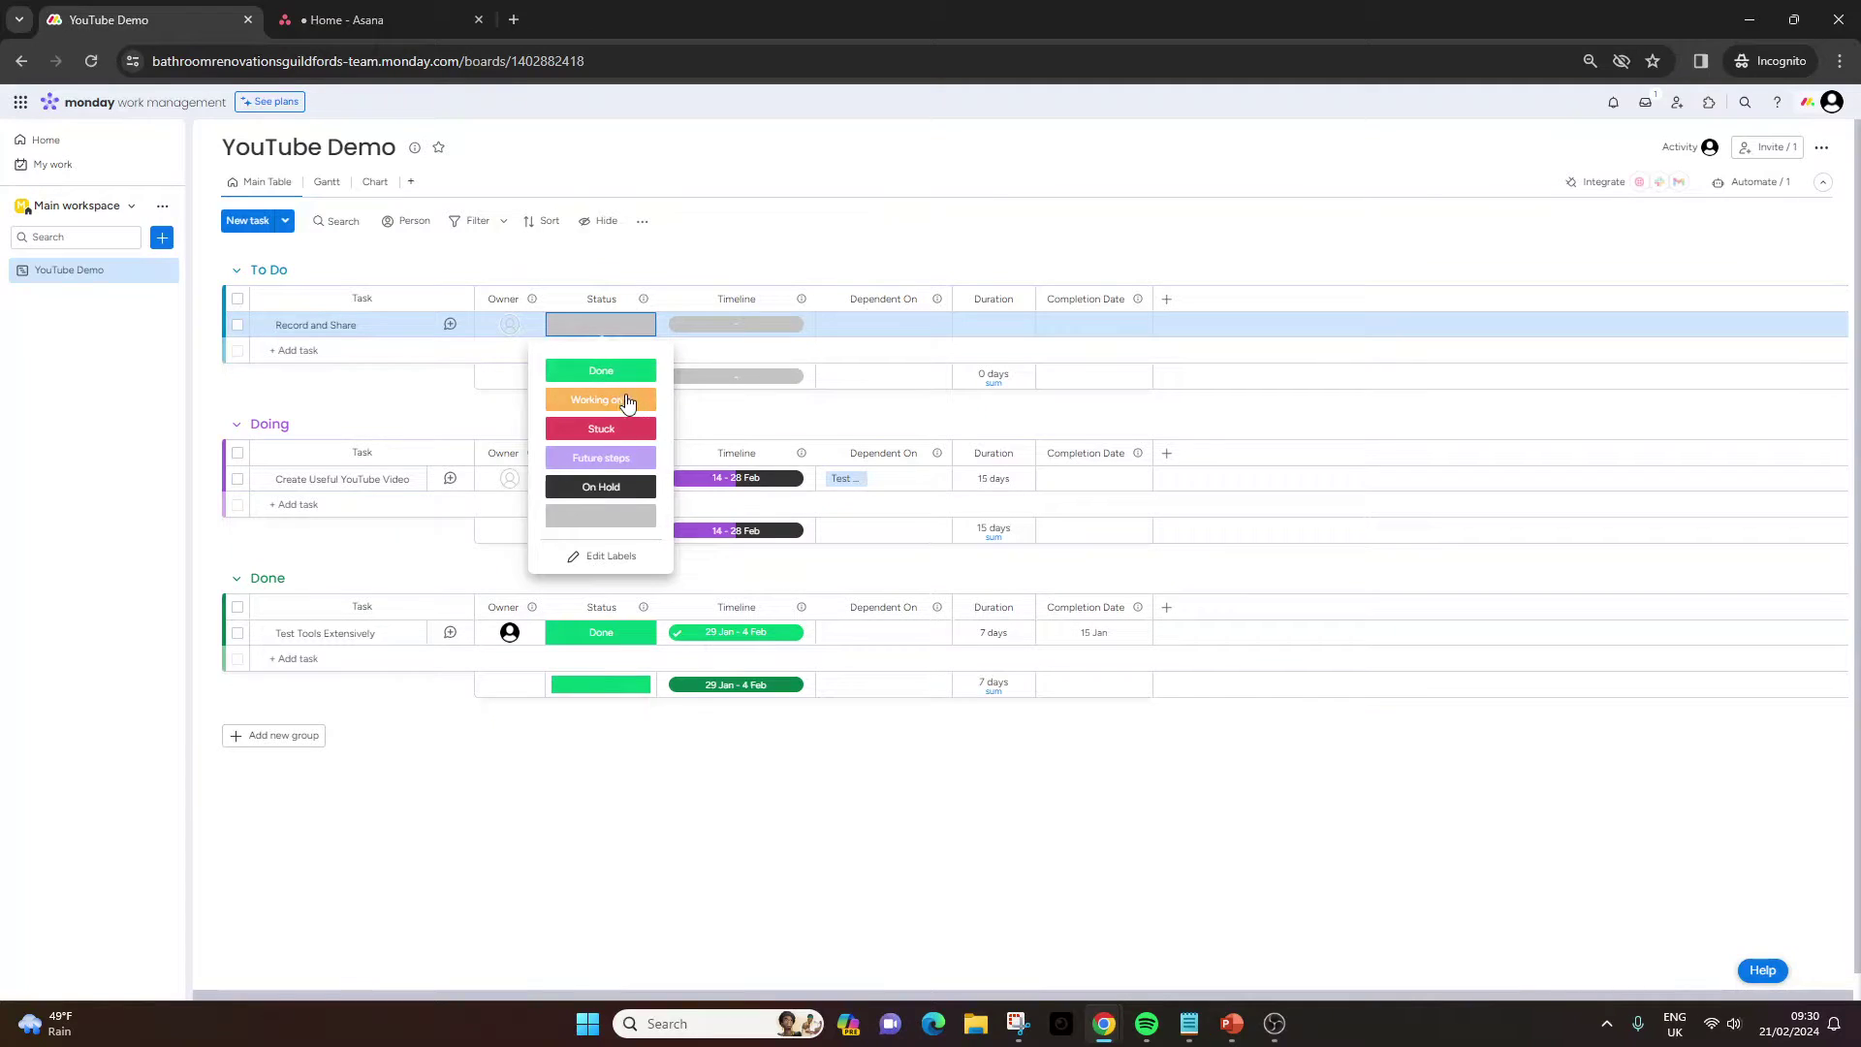
click(850, 825)
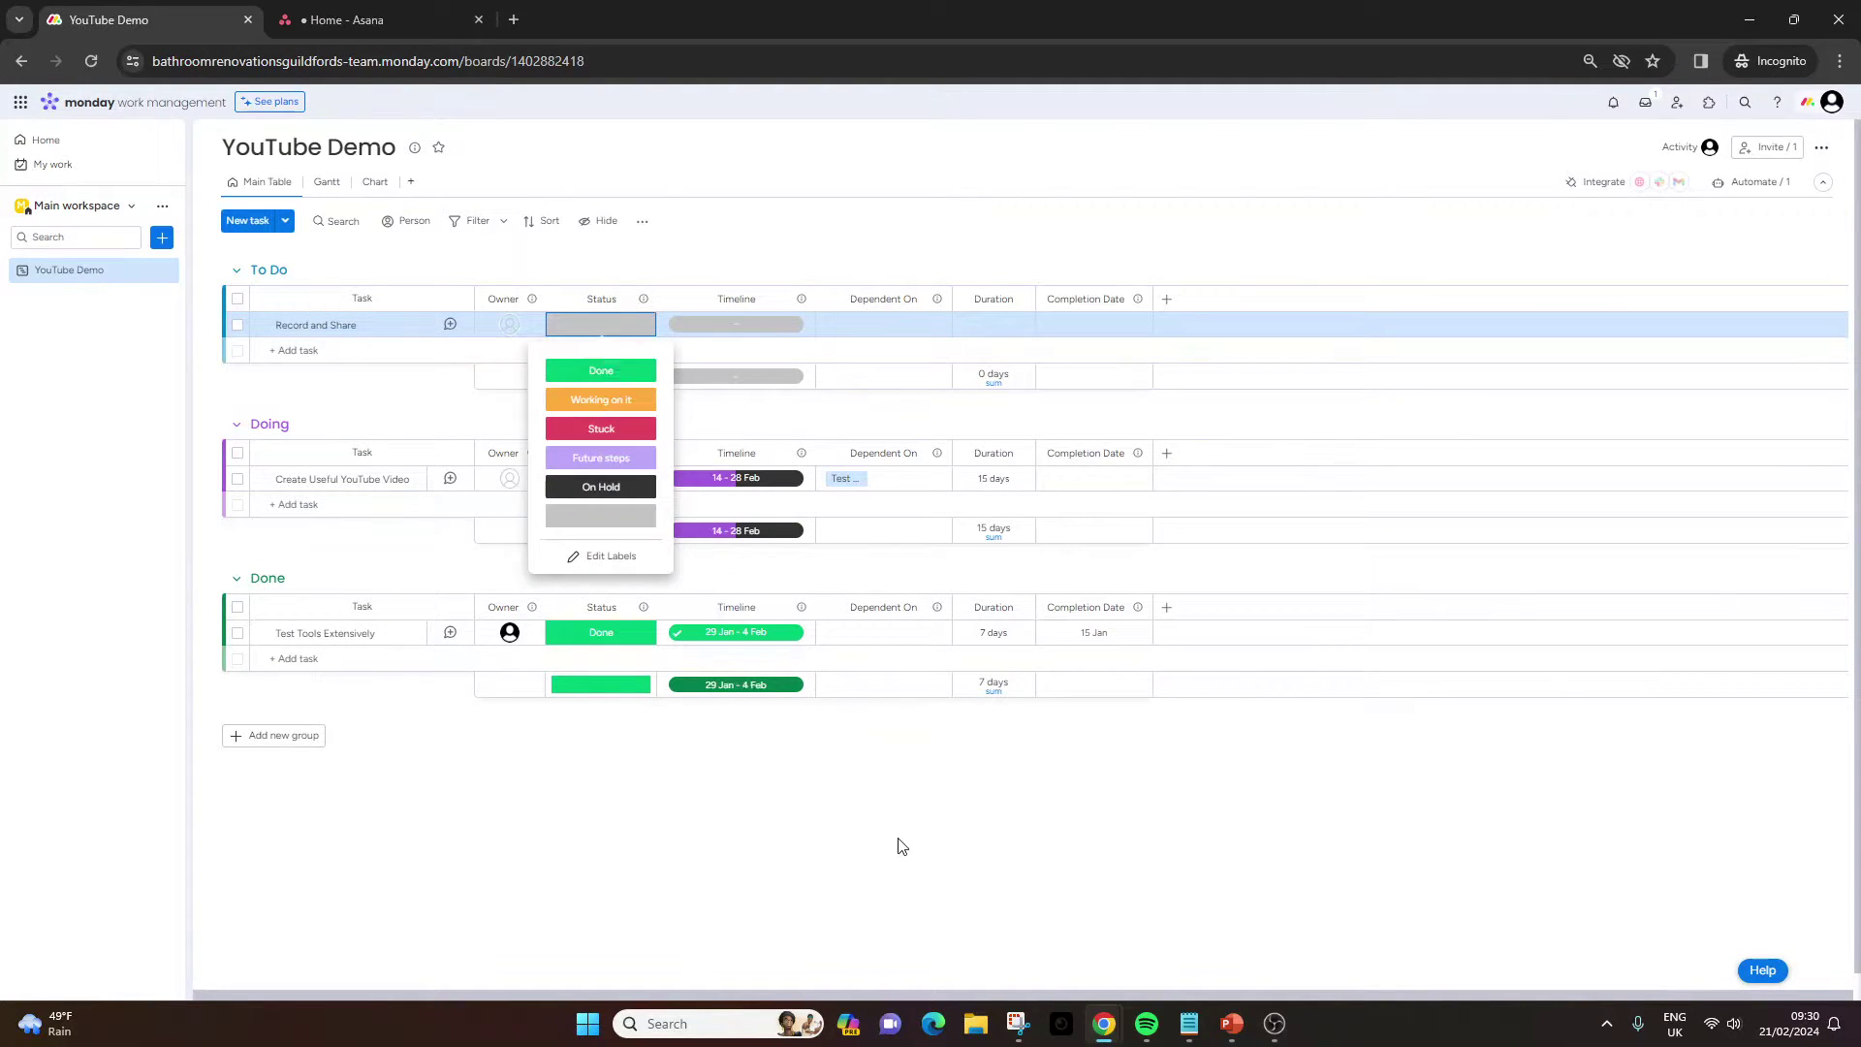
click(900, 845)
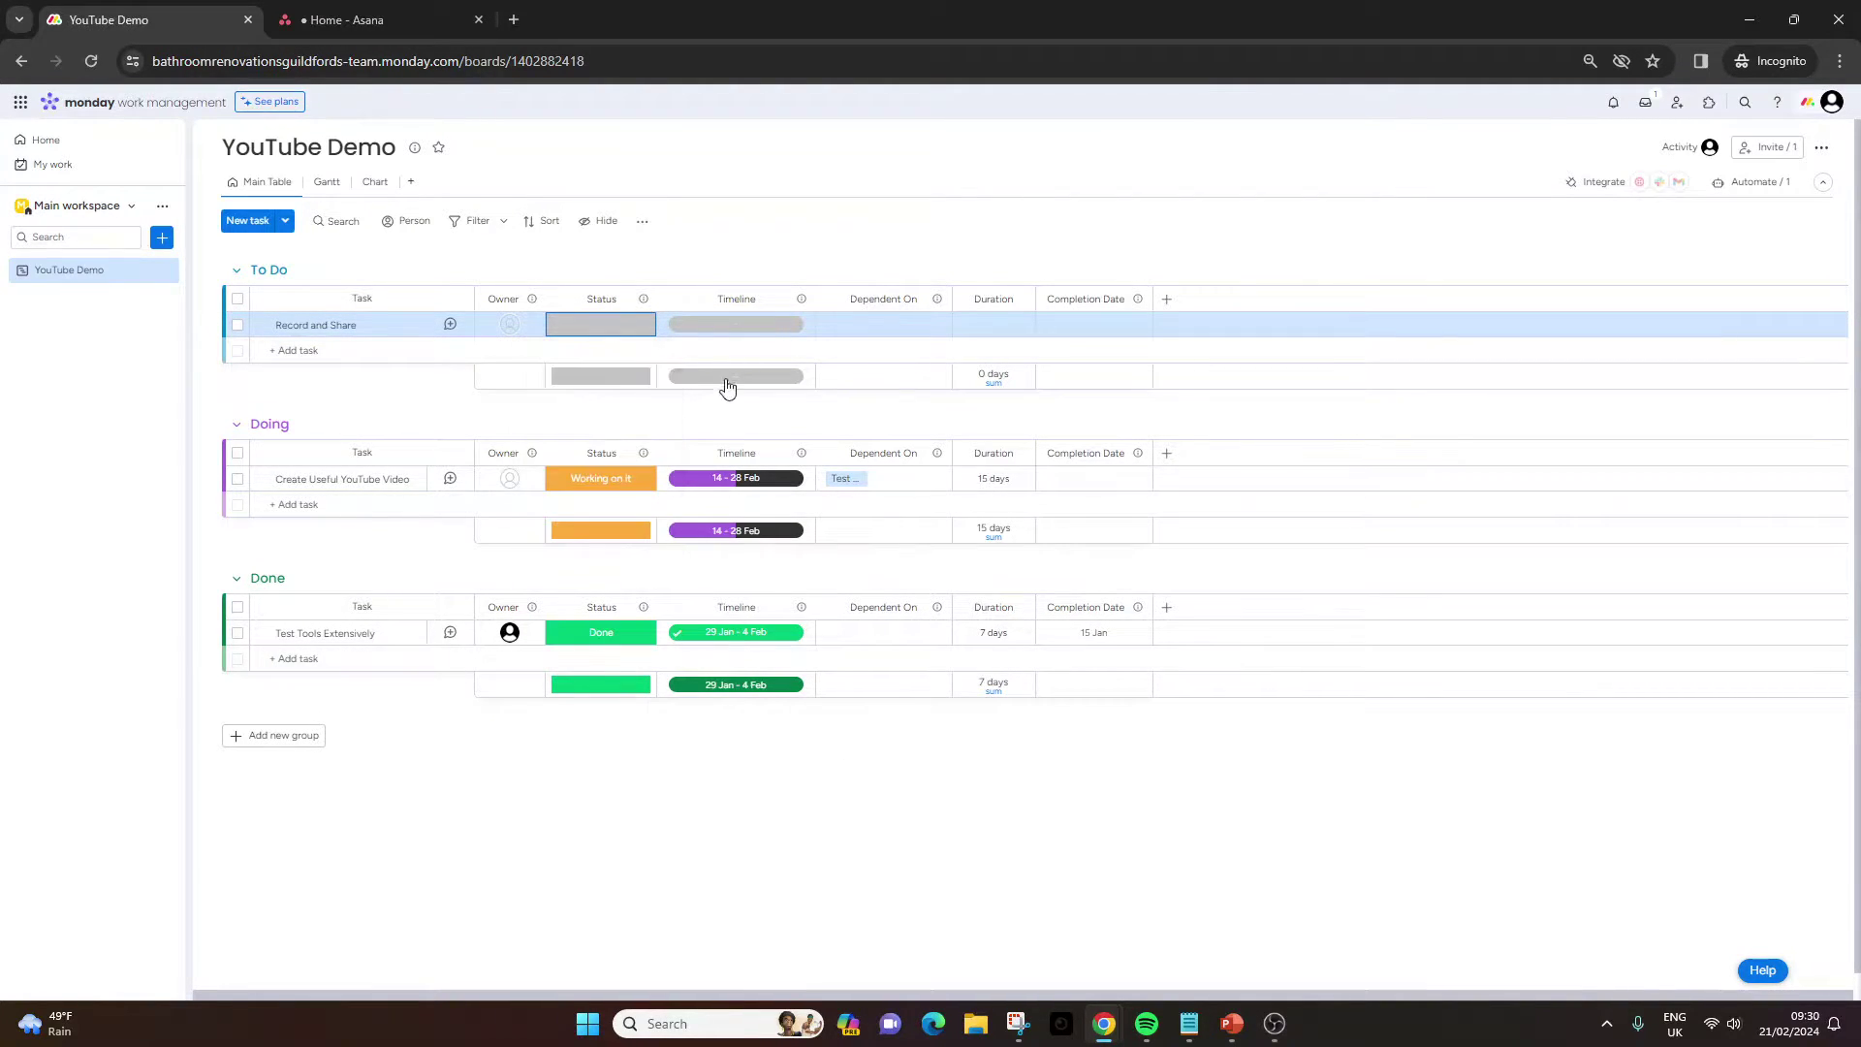
click(749, 324)
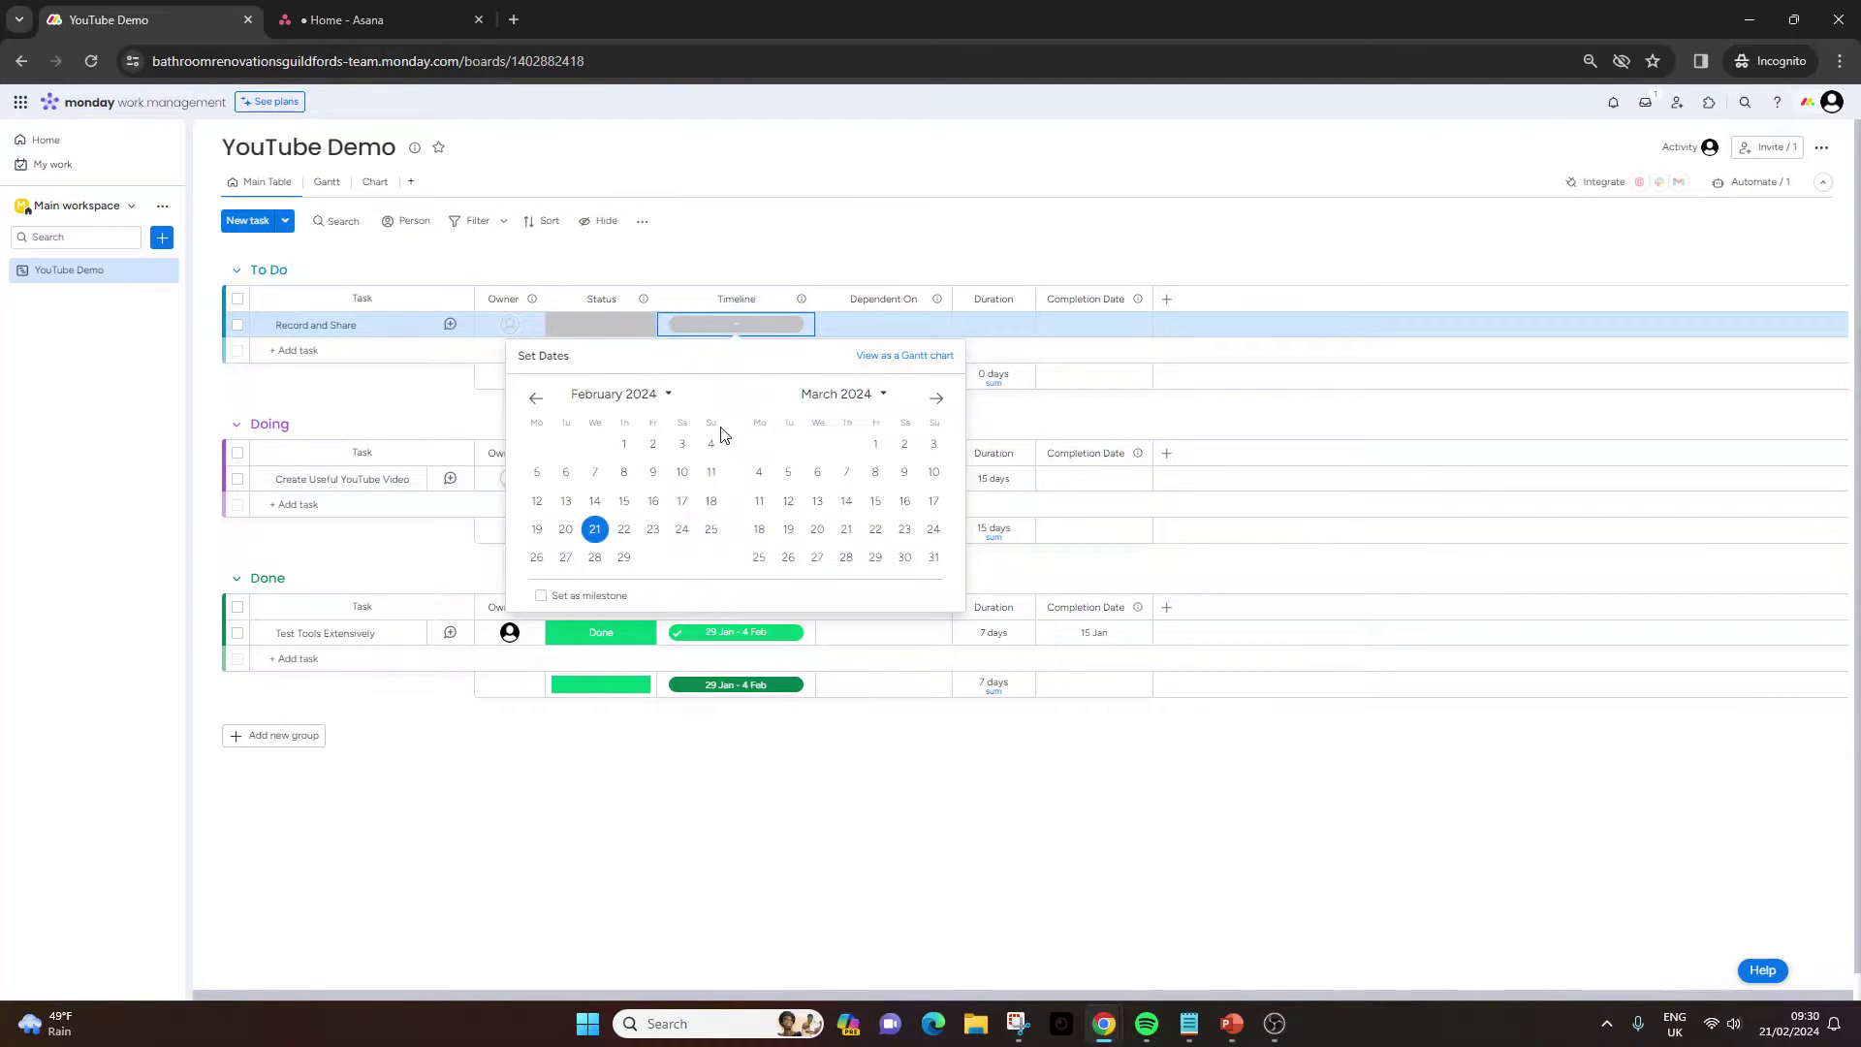
click(1064, 797)
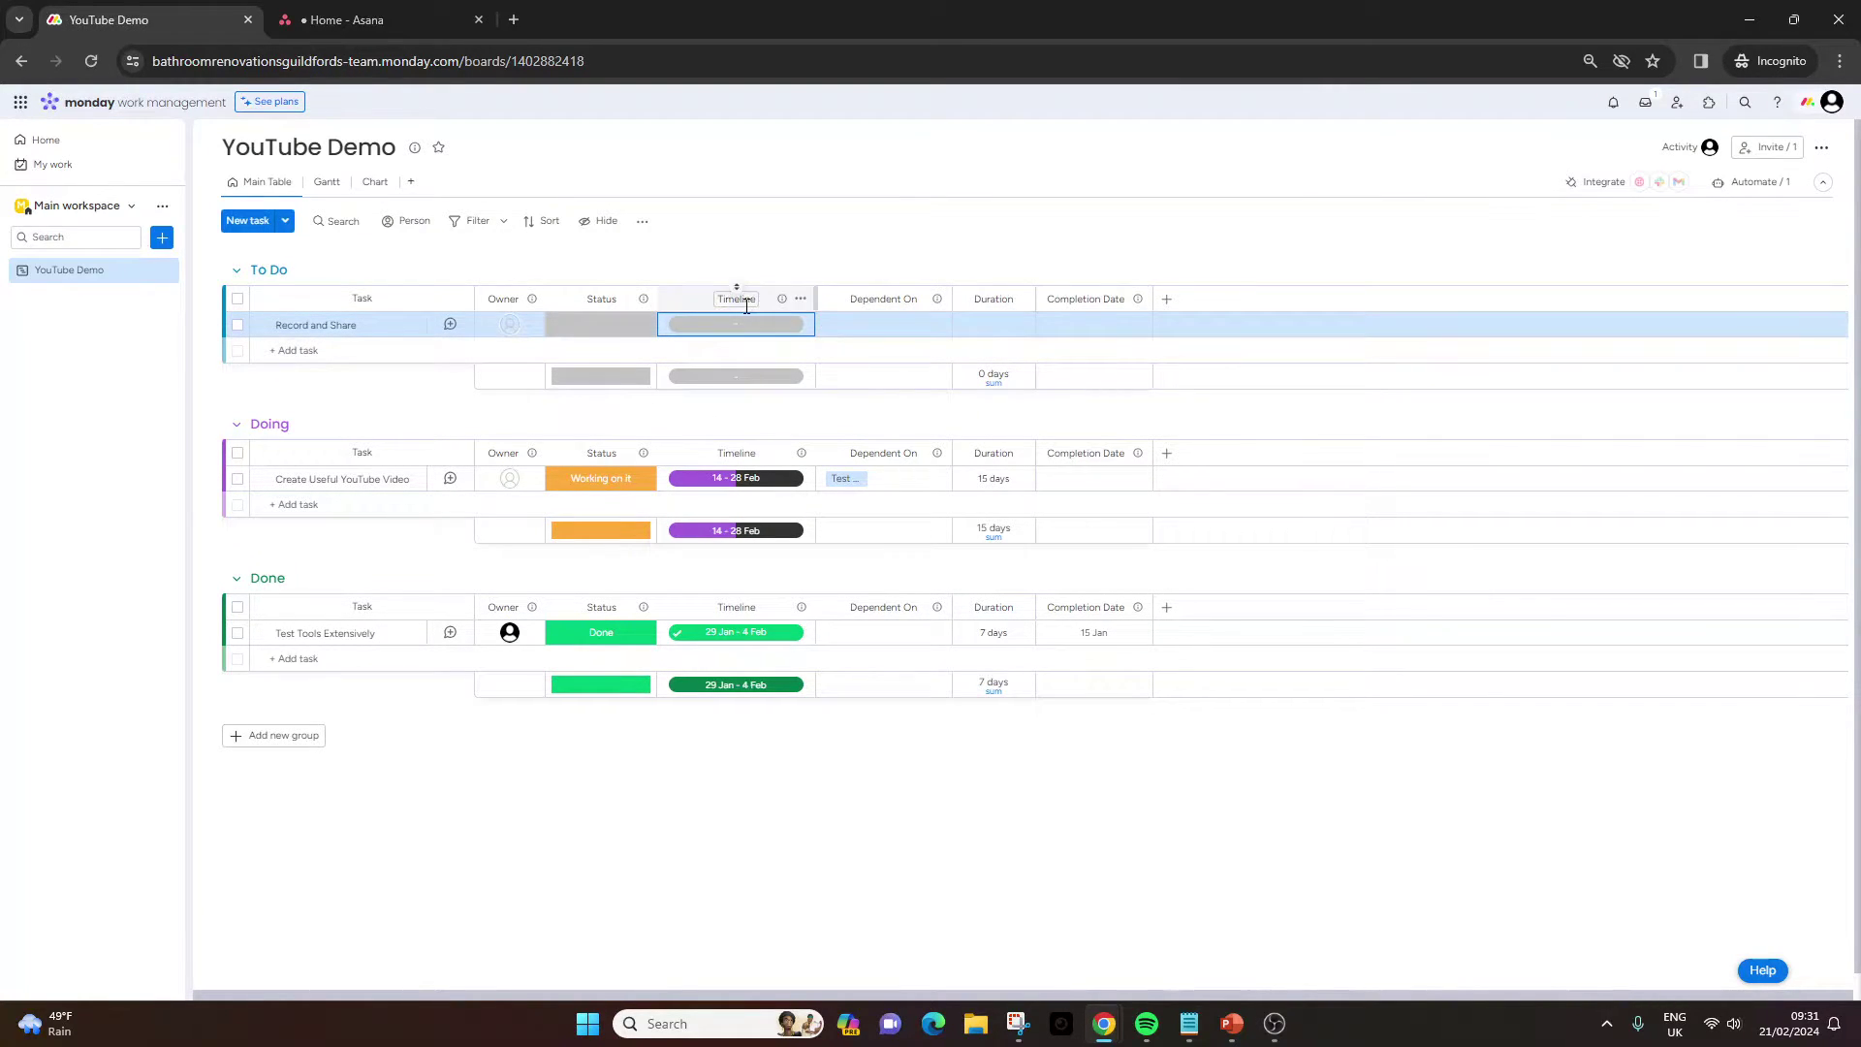
click(1169, 302)
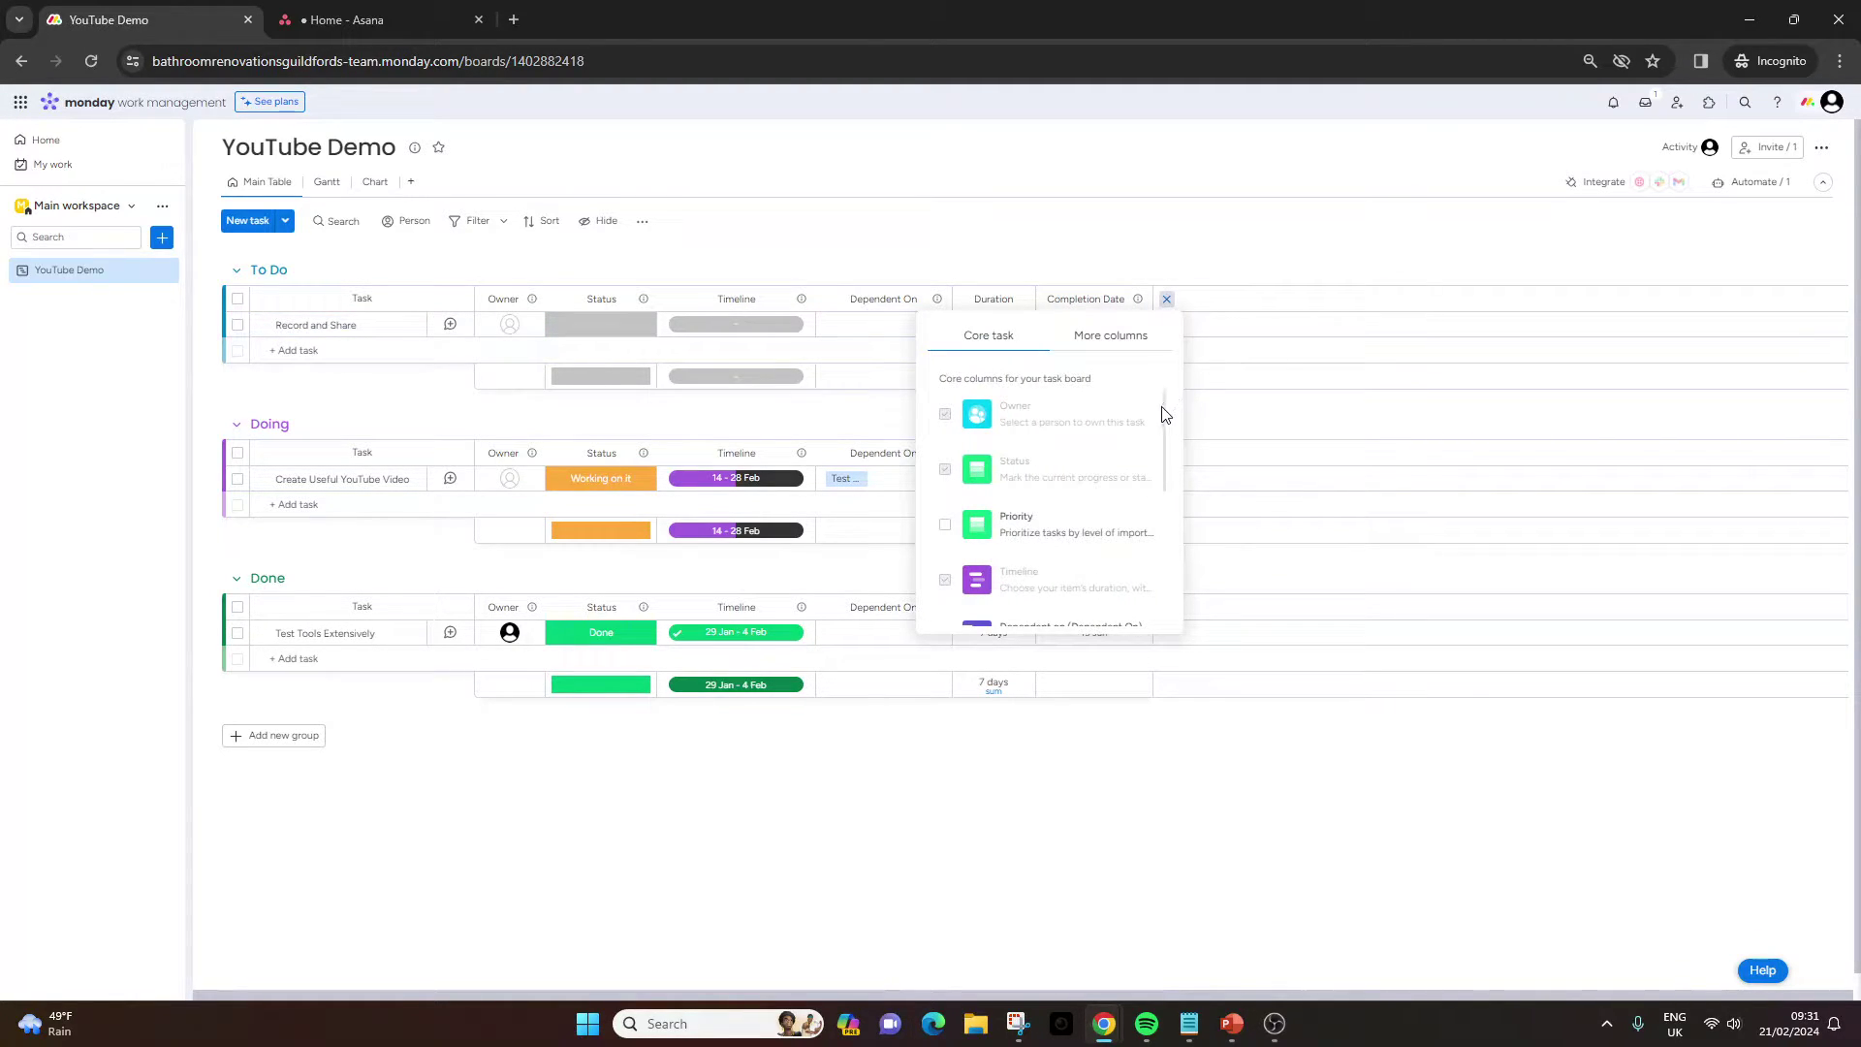
drag(1167, 418, 1179, 519)
scroll(1181, 522, down, 1)
scroll(1076, 492, down, 1)
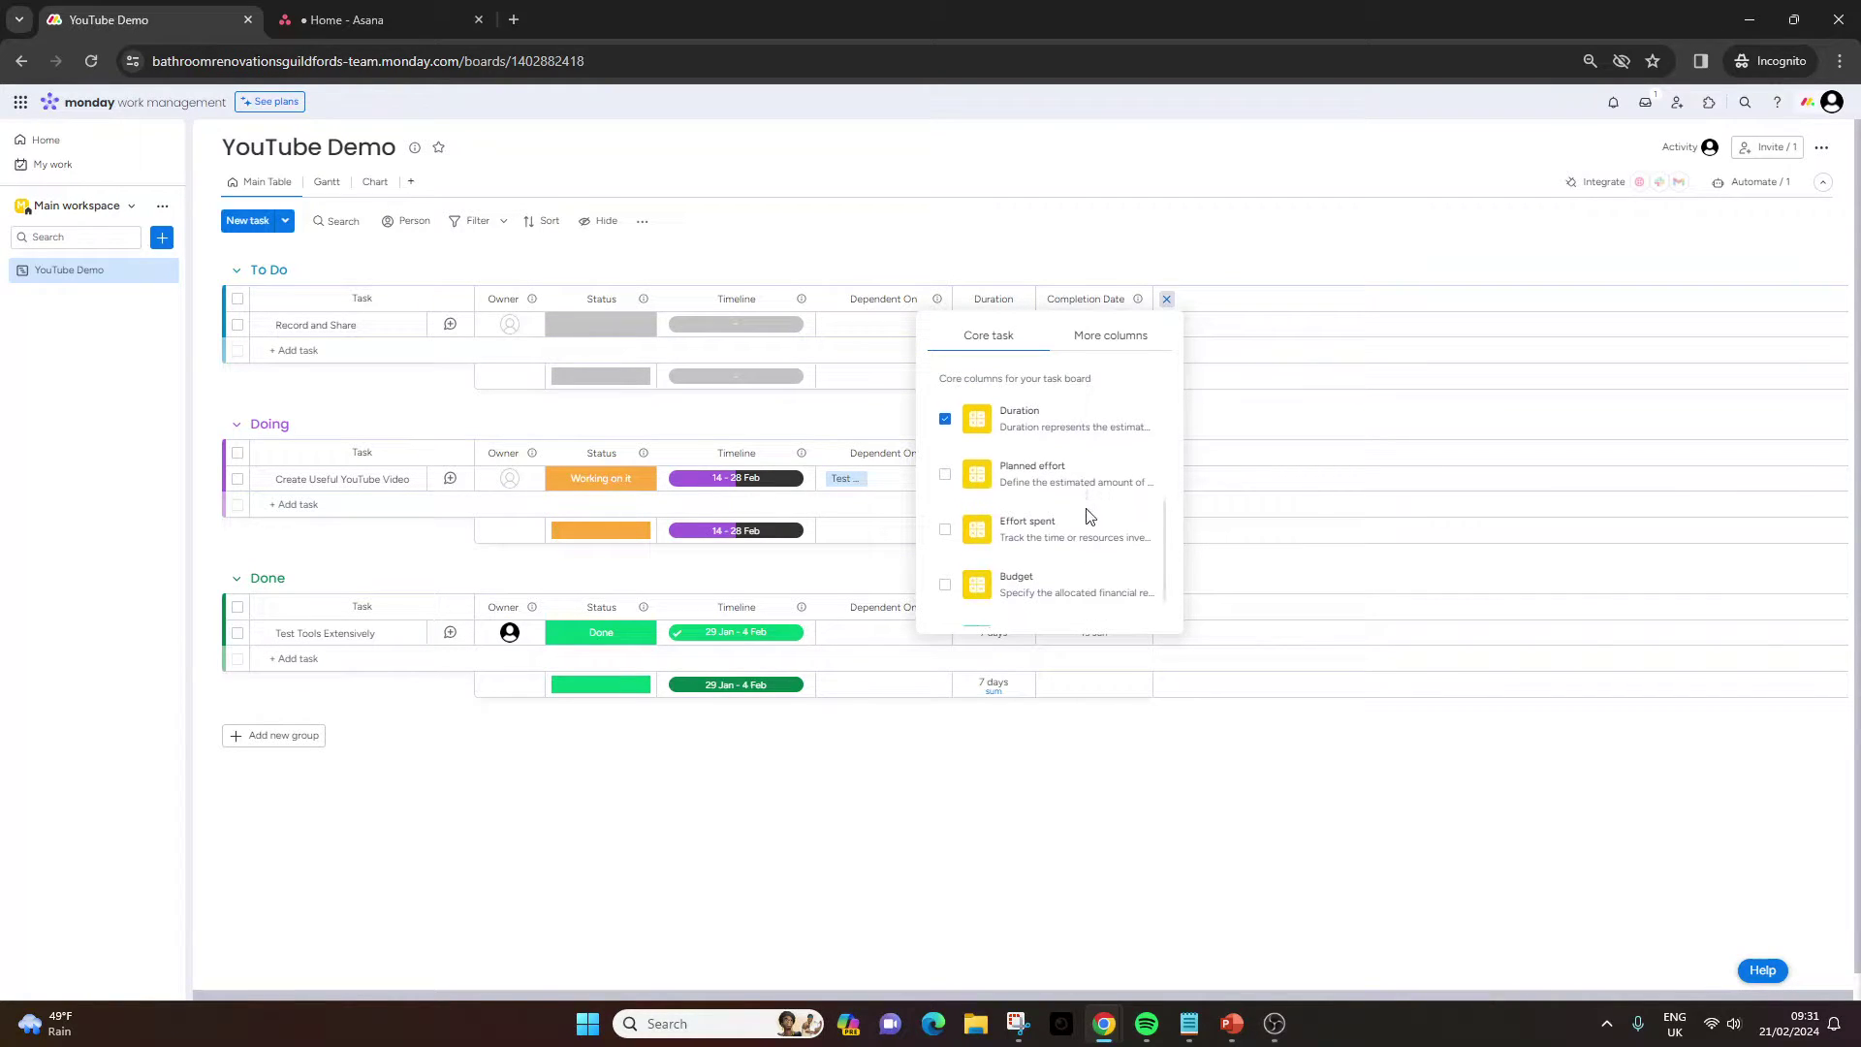
click(1249, 514)
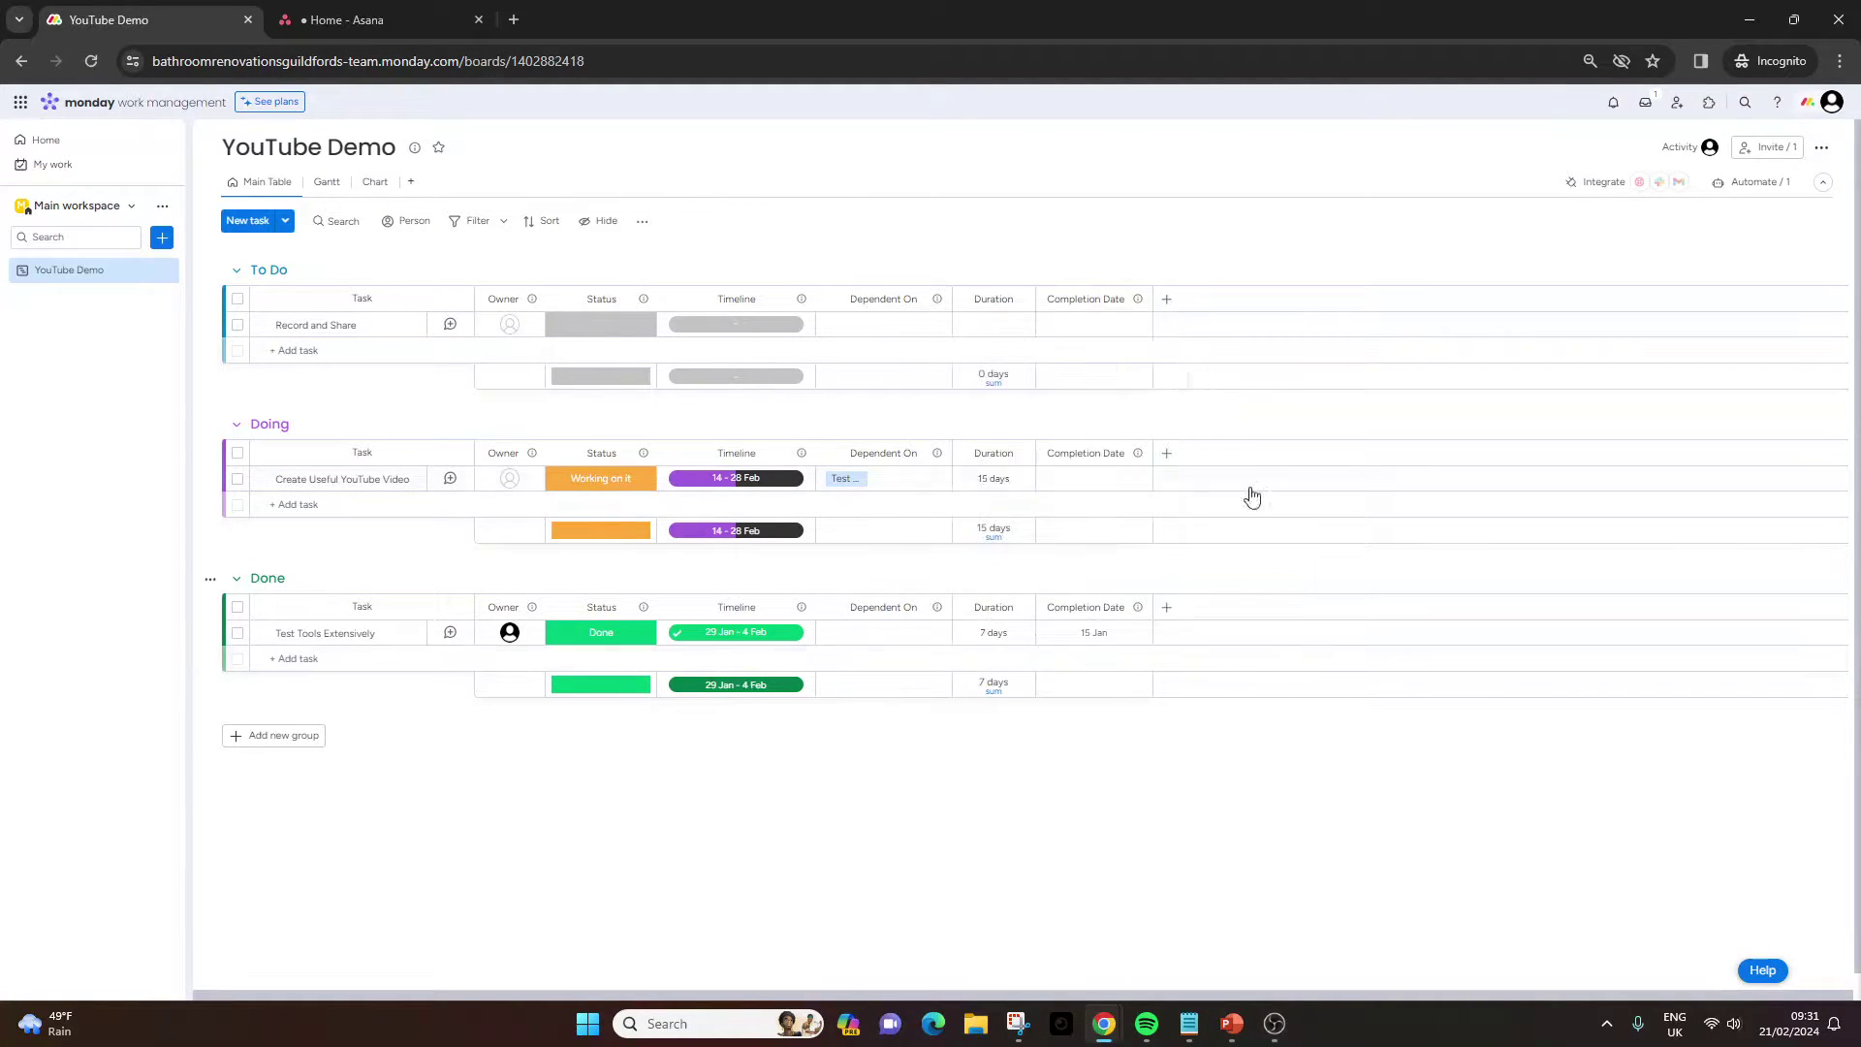
click(1167, 303)
click(1119, 338)
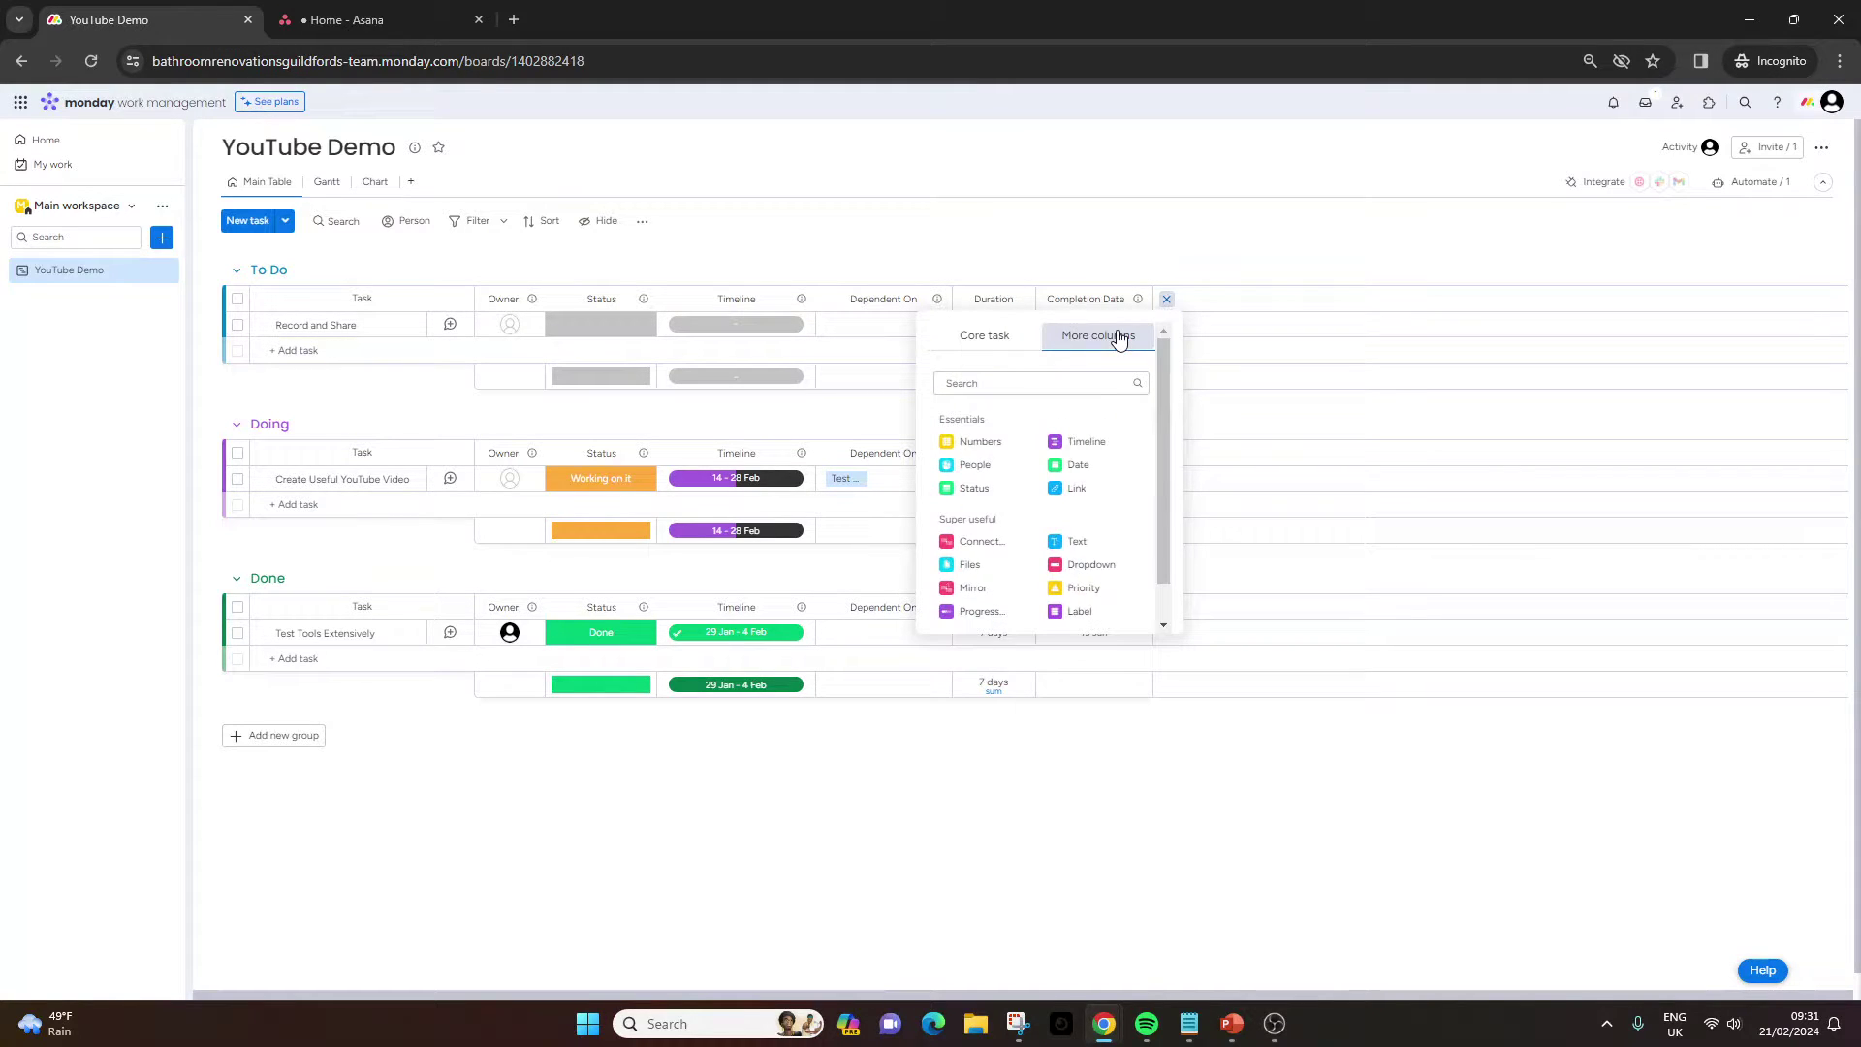
click(994, 338)
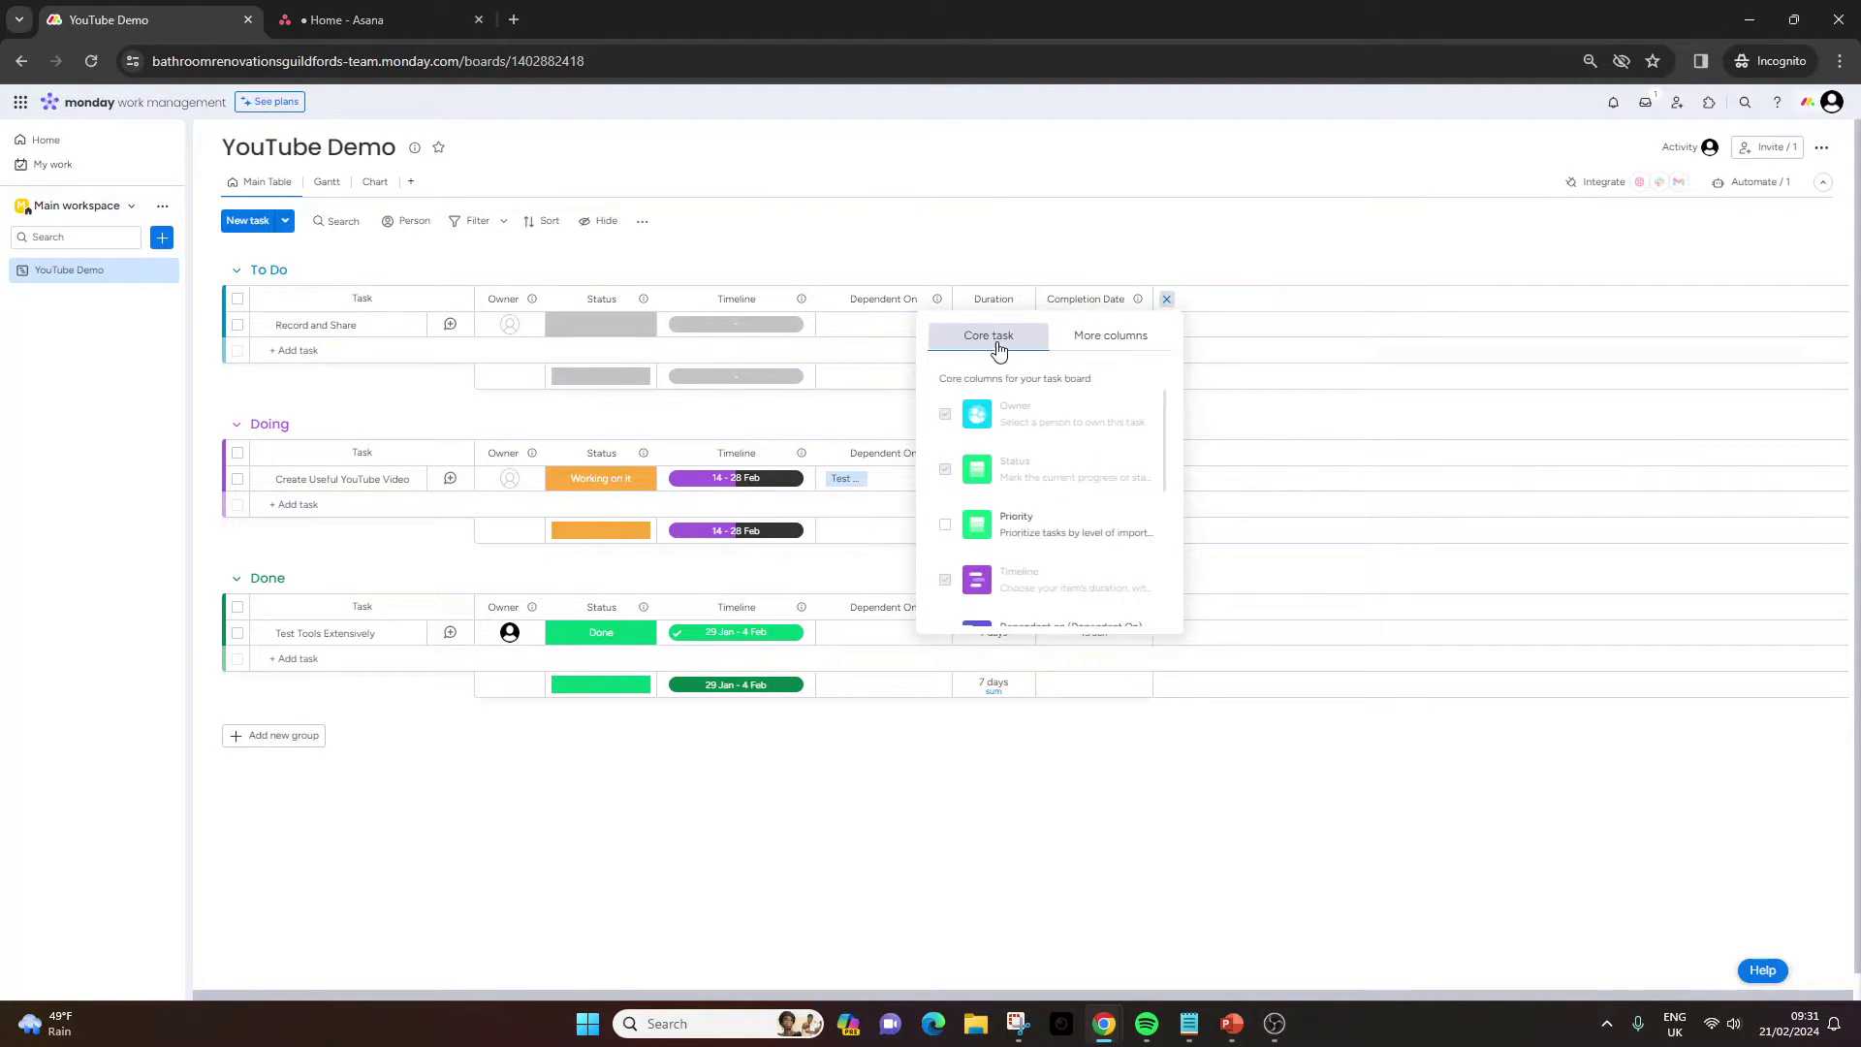
click(1109, 338)
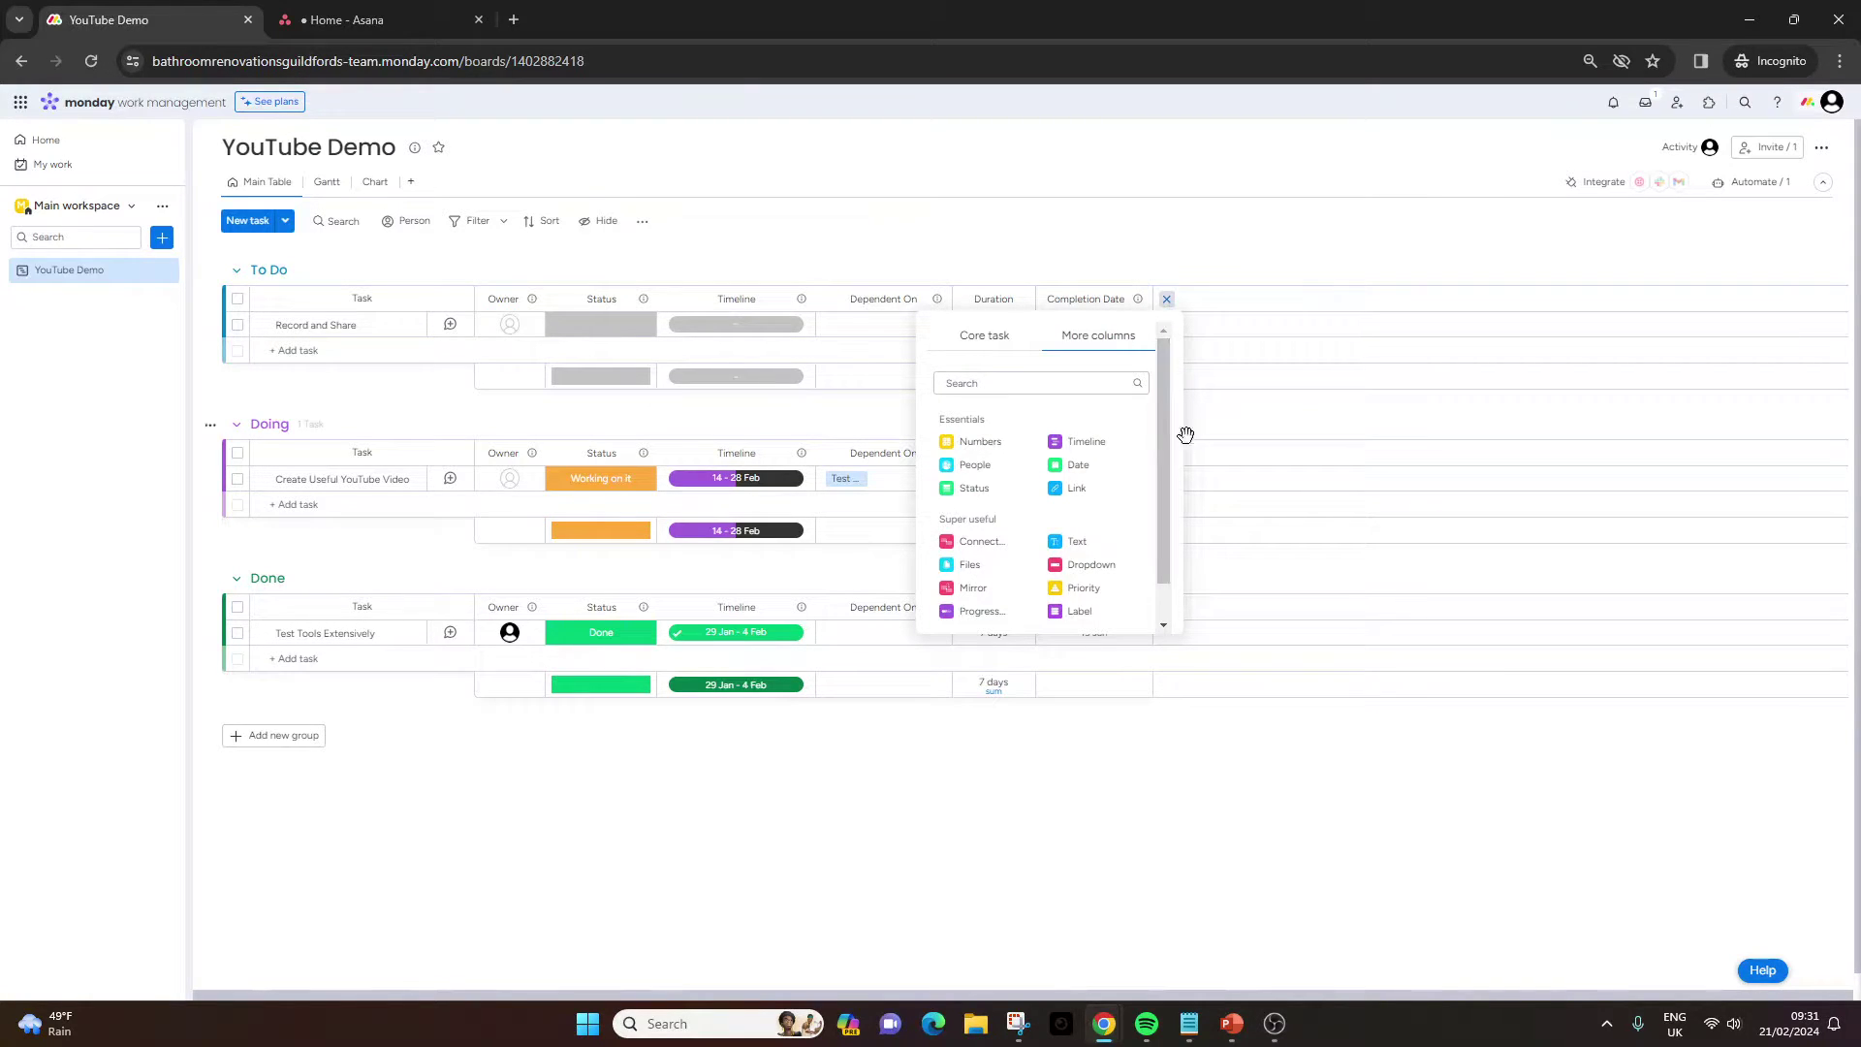
scroll(1018, 511, down, 1)
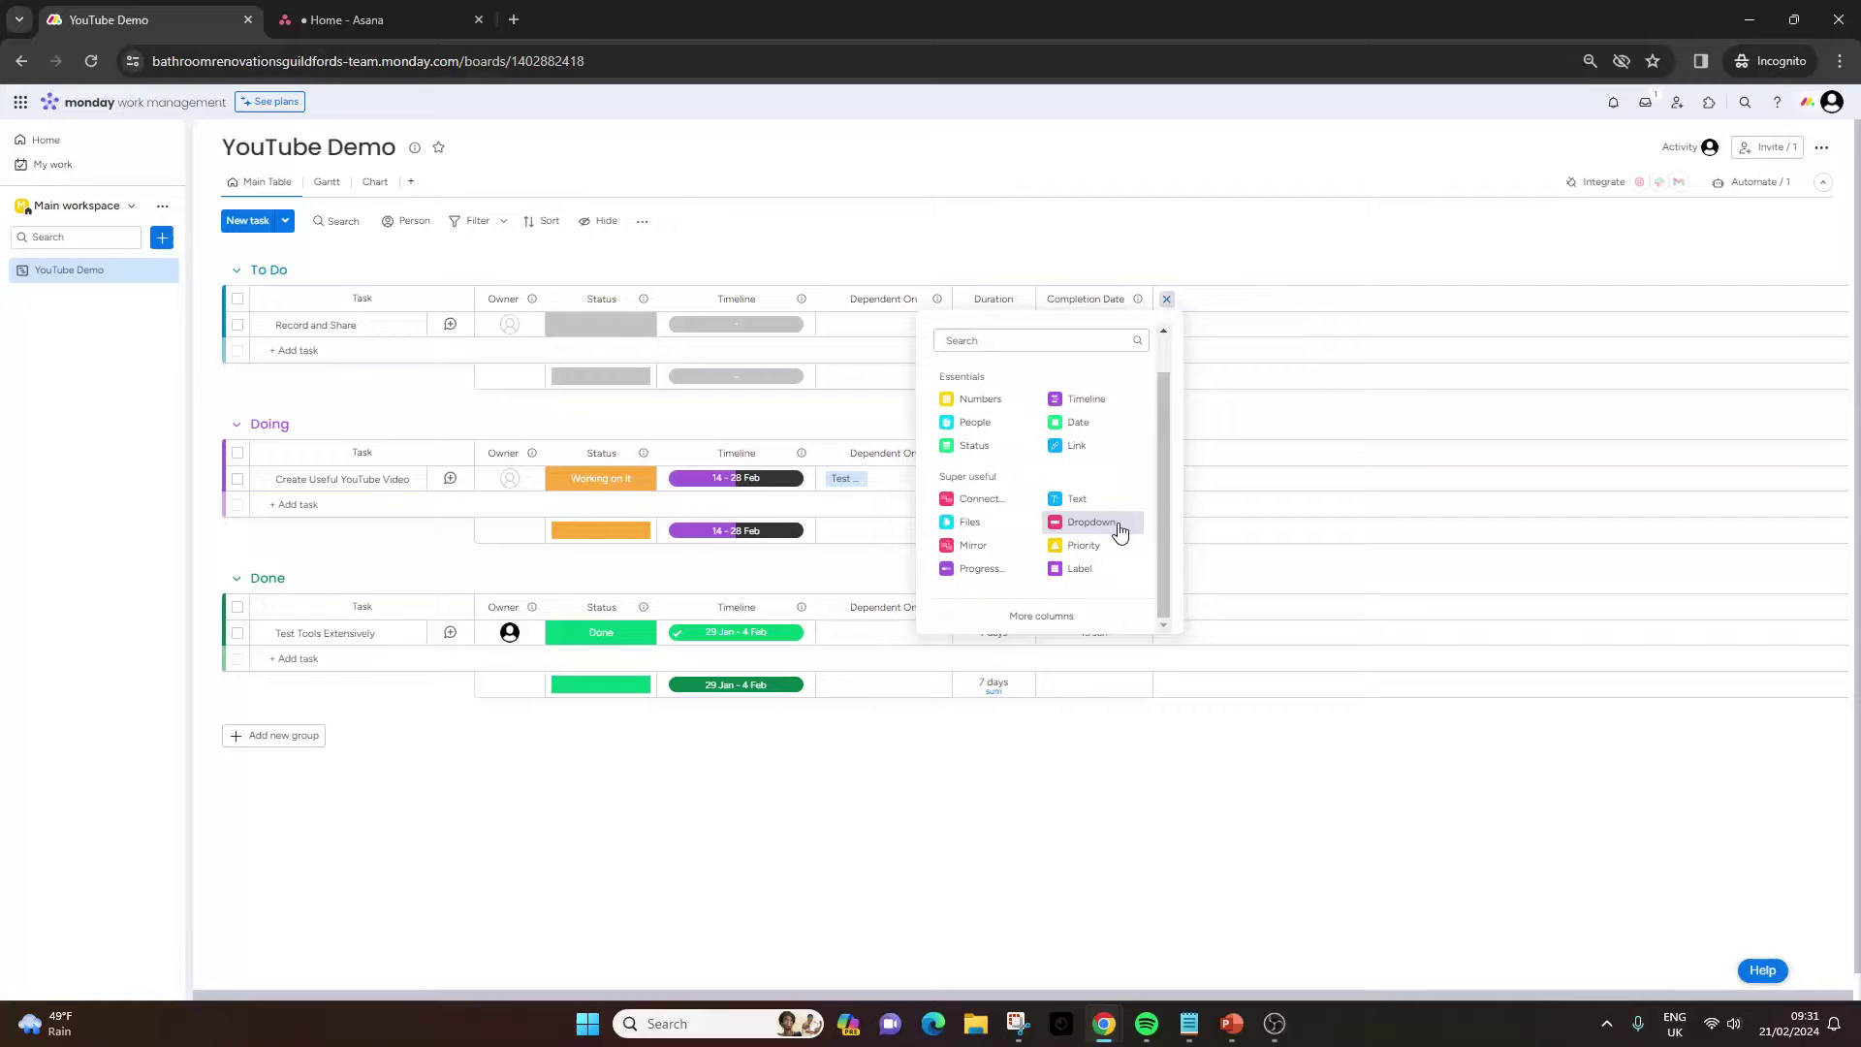
click(1299, 793)
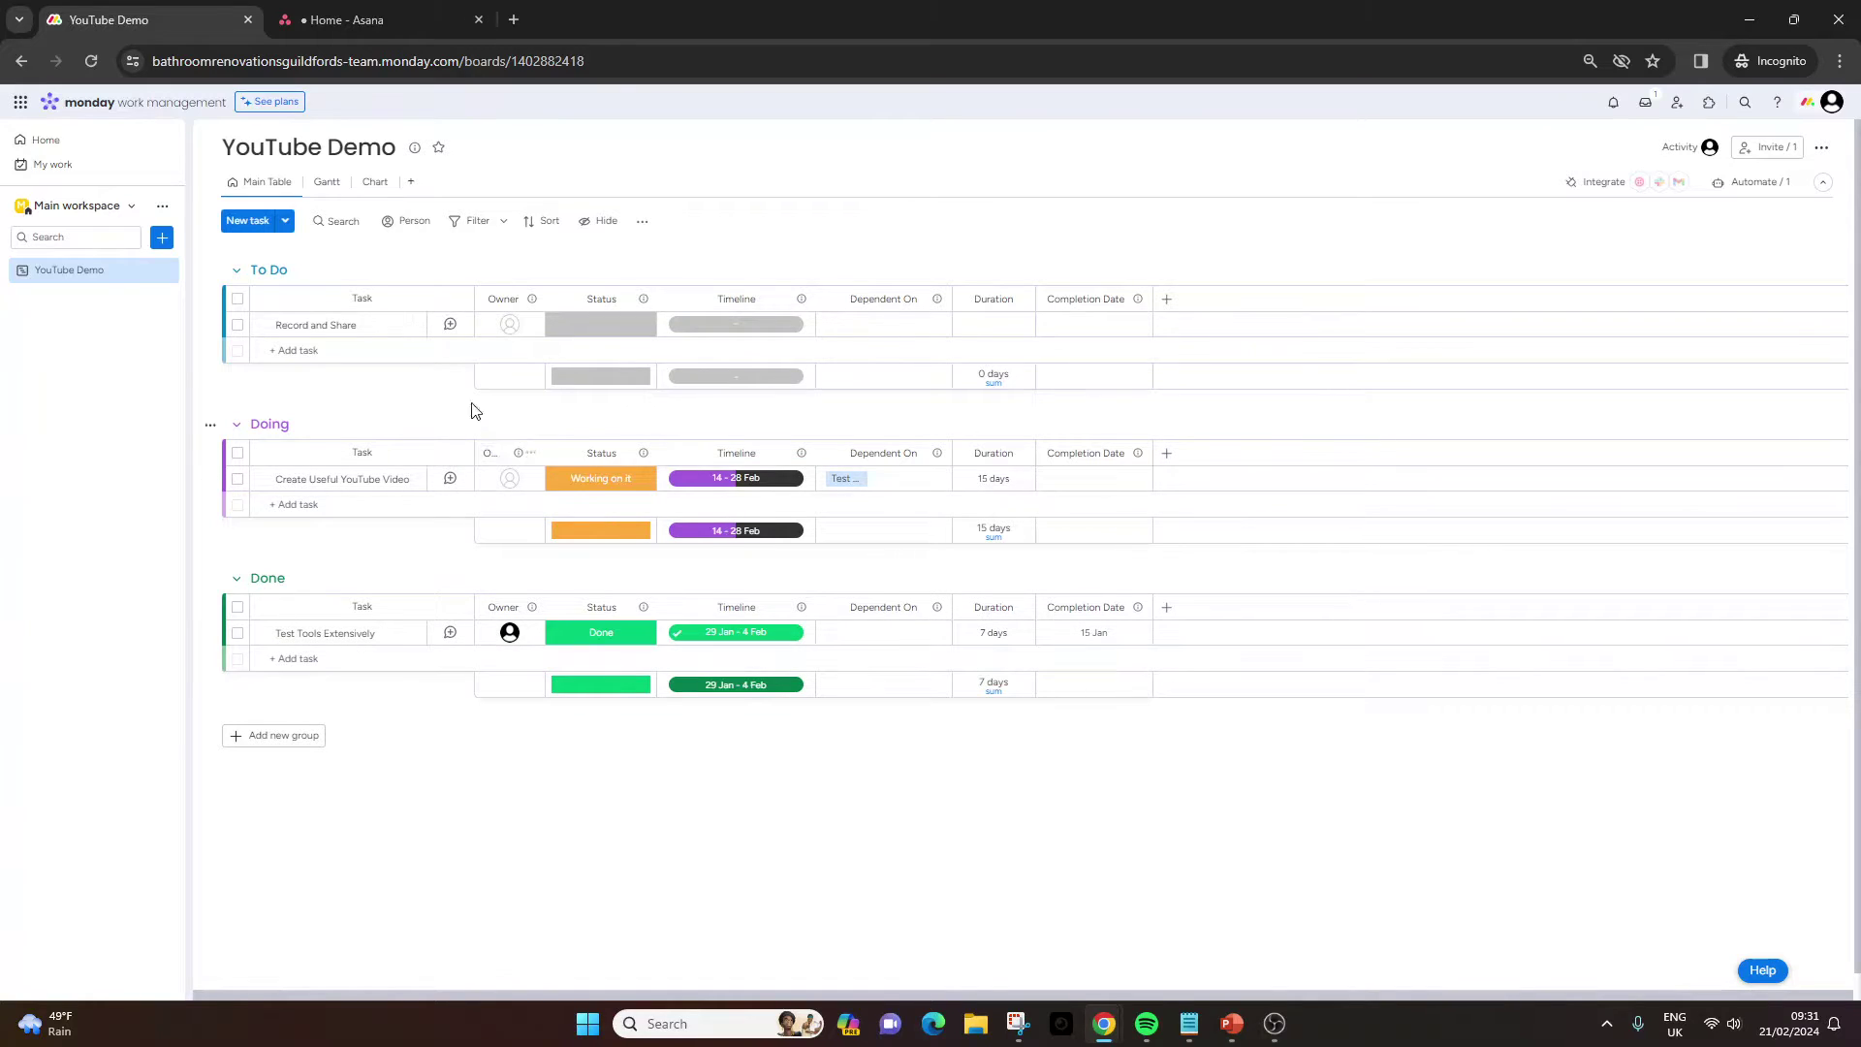
click(338, 182)
View the Gantt timeline, return to Main Table, and list the addable board view types.
click(324, 183)
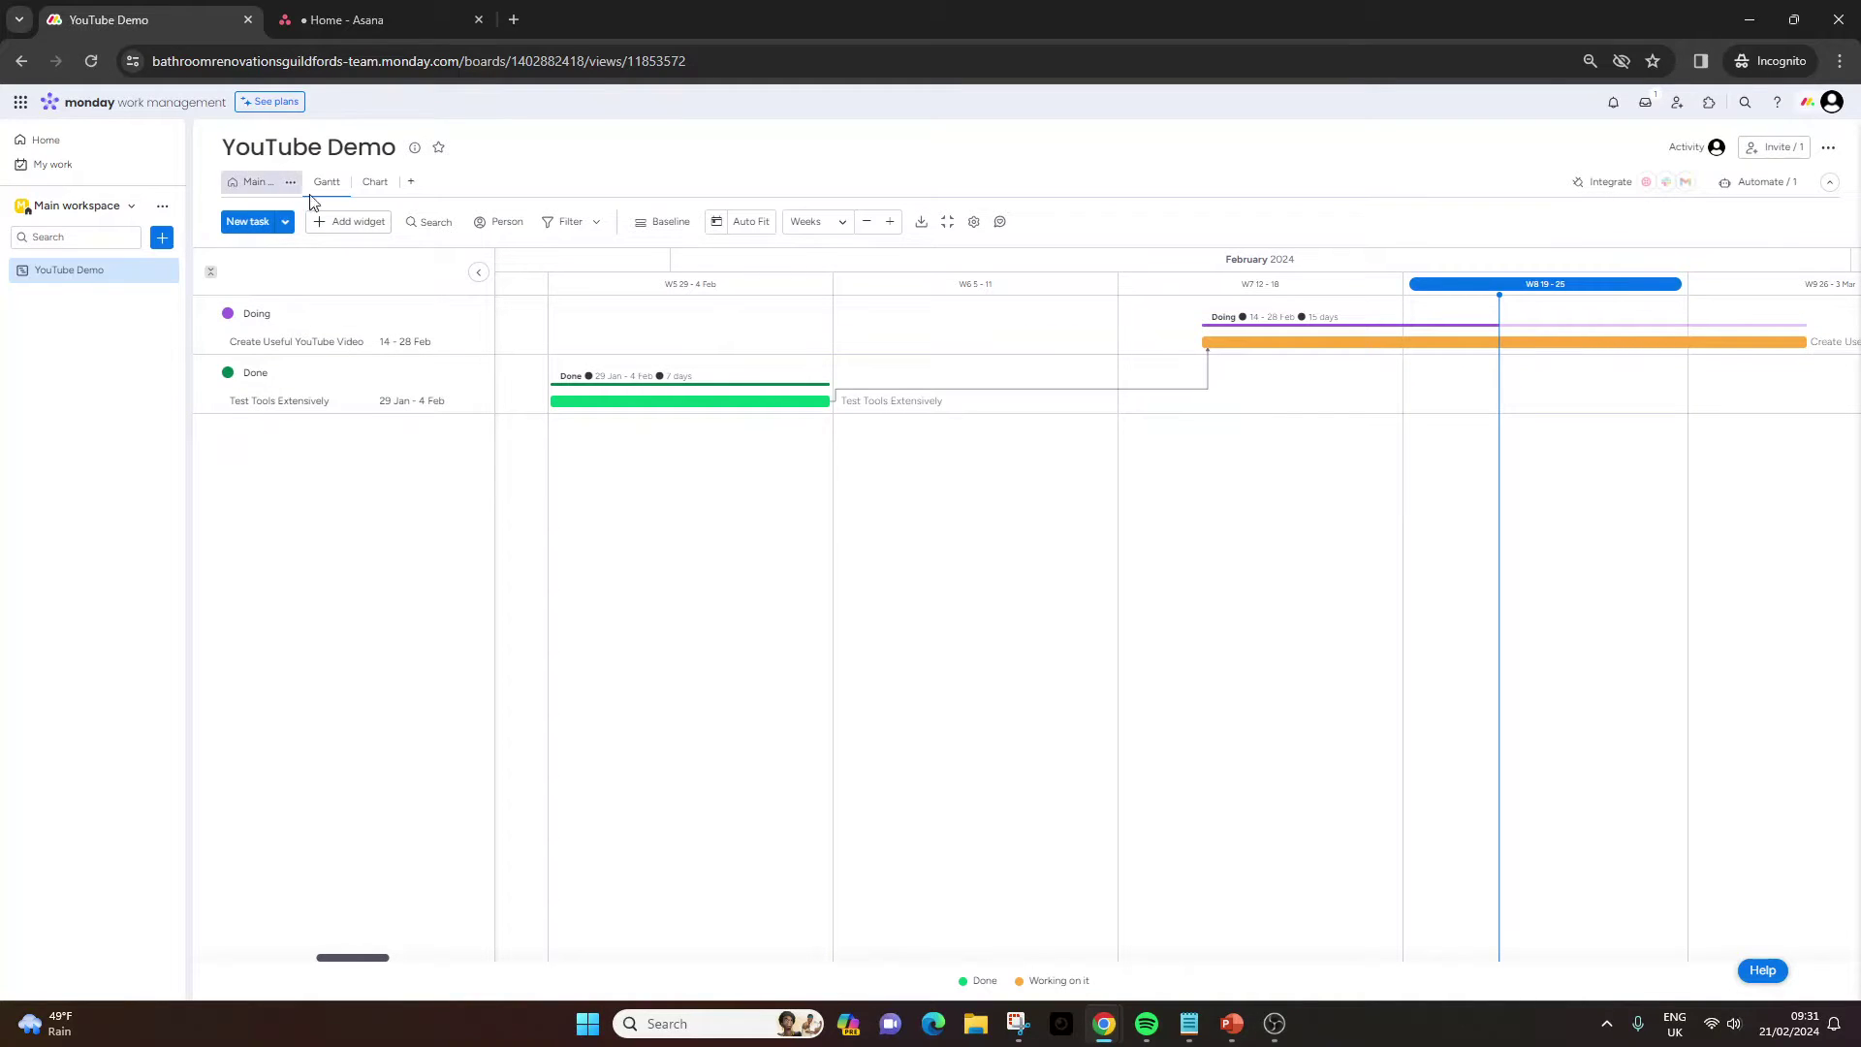
click(257, 184)
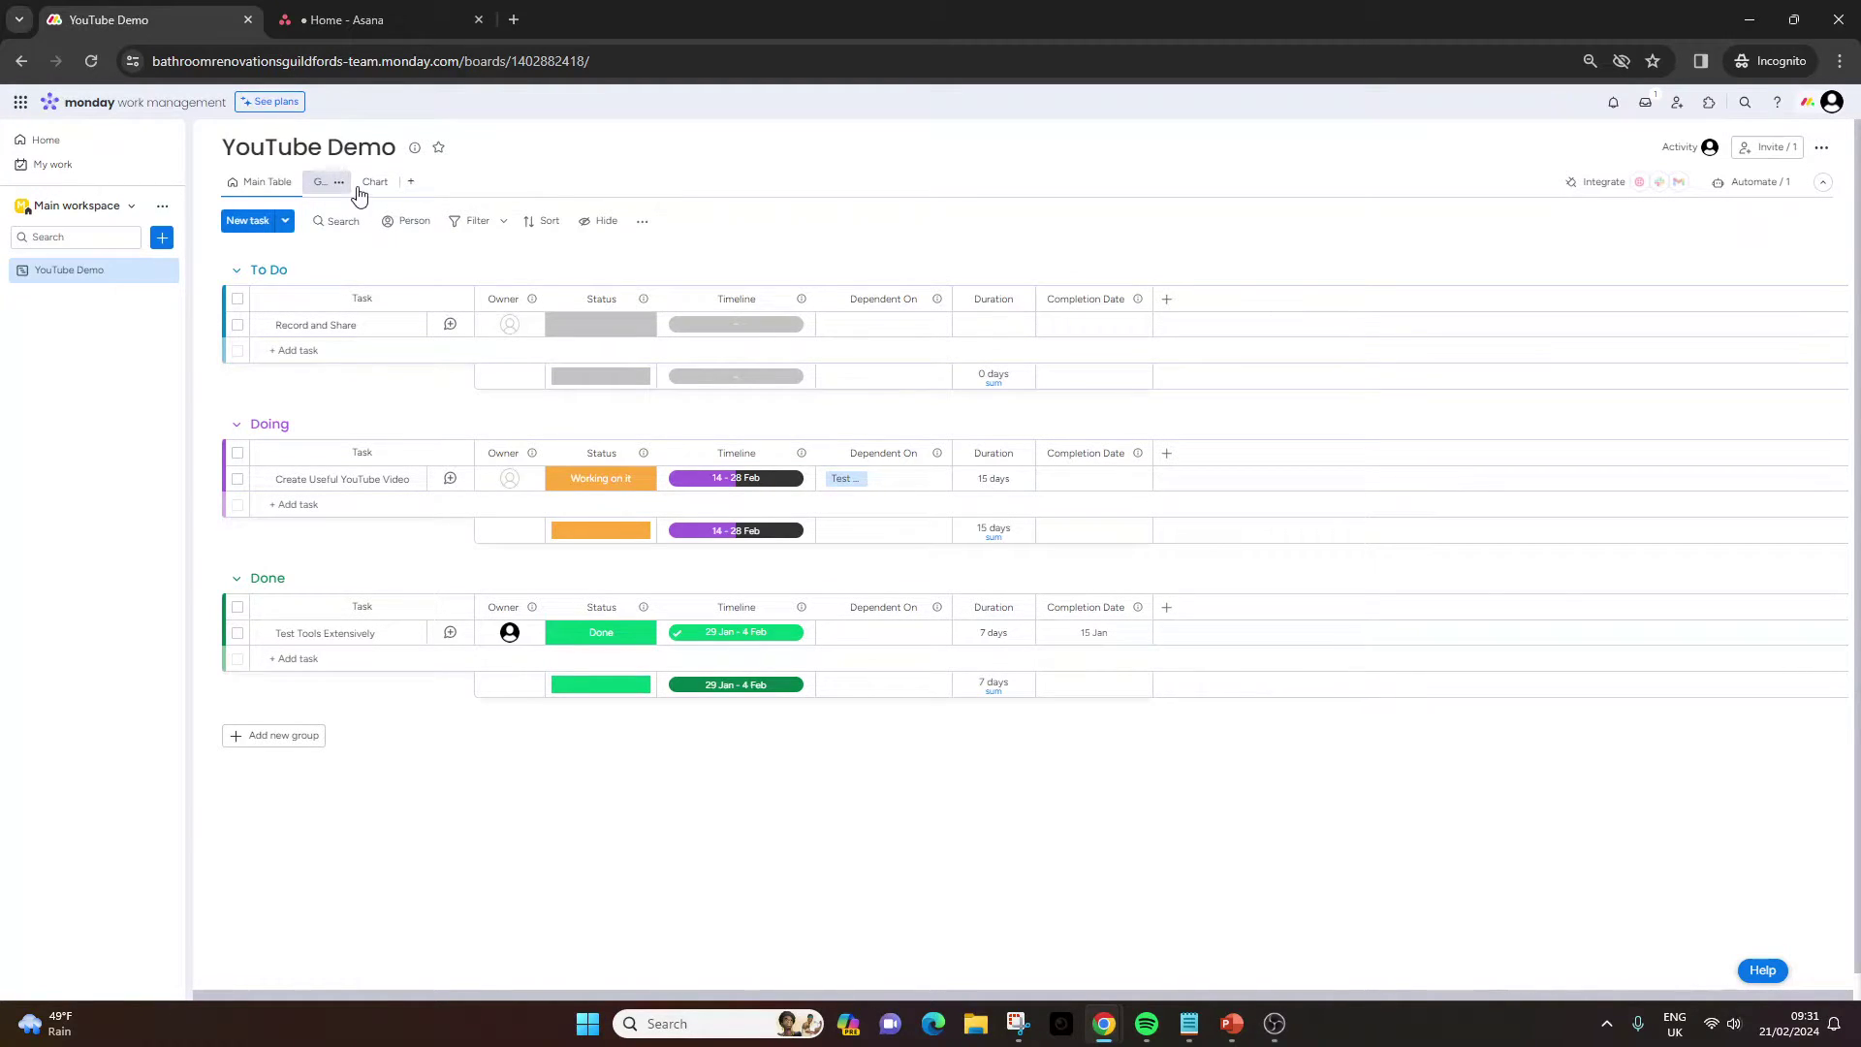
click(410, 187)
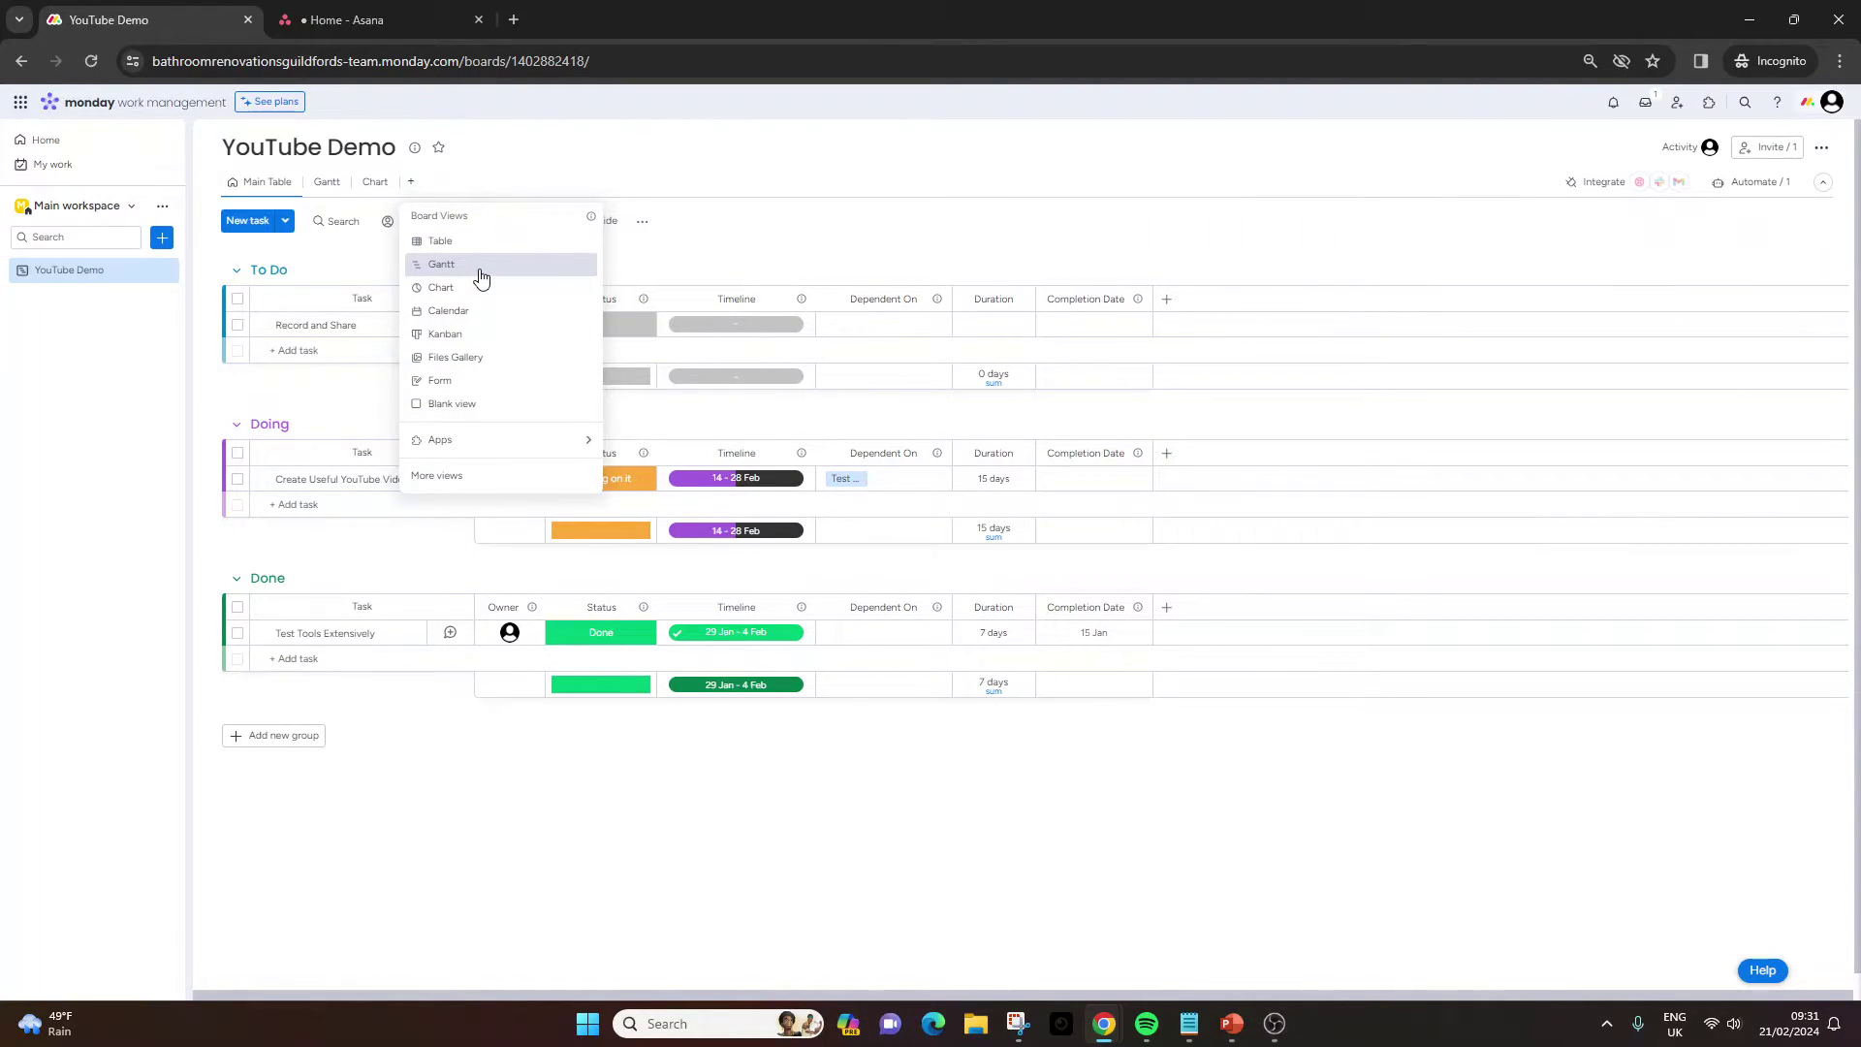
Add a Kanban view to the YouTube Demo board, then bring up the Views Center app catalogue.
click(481, 335)
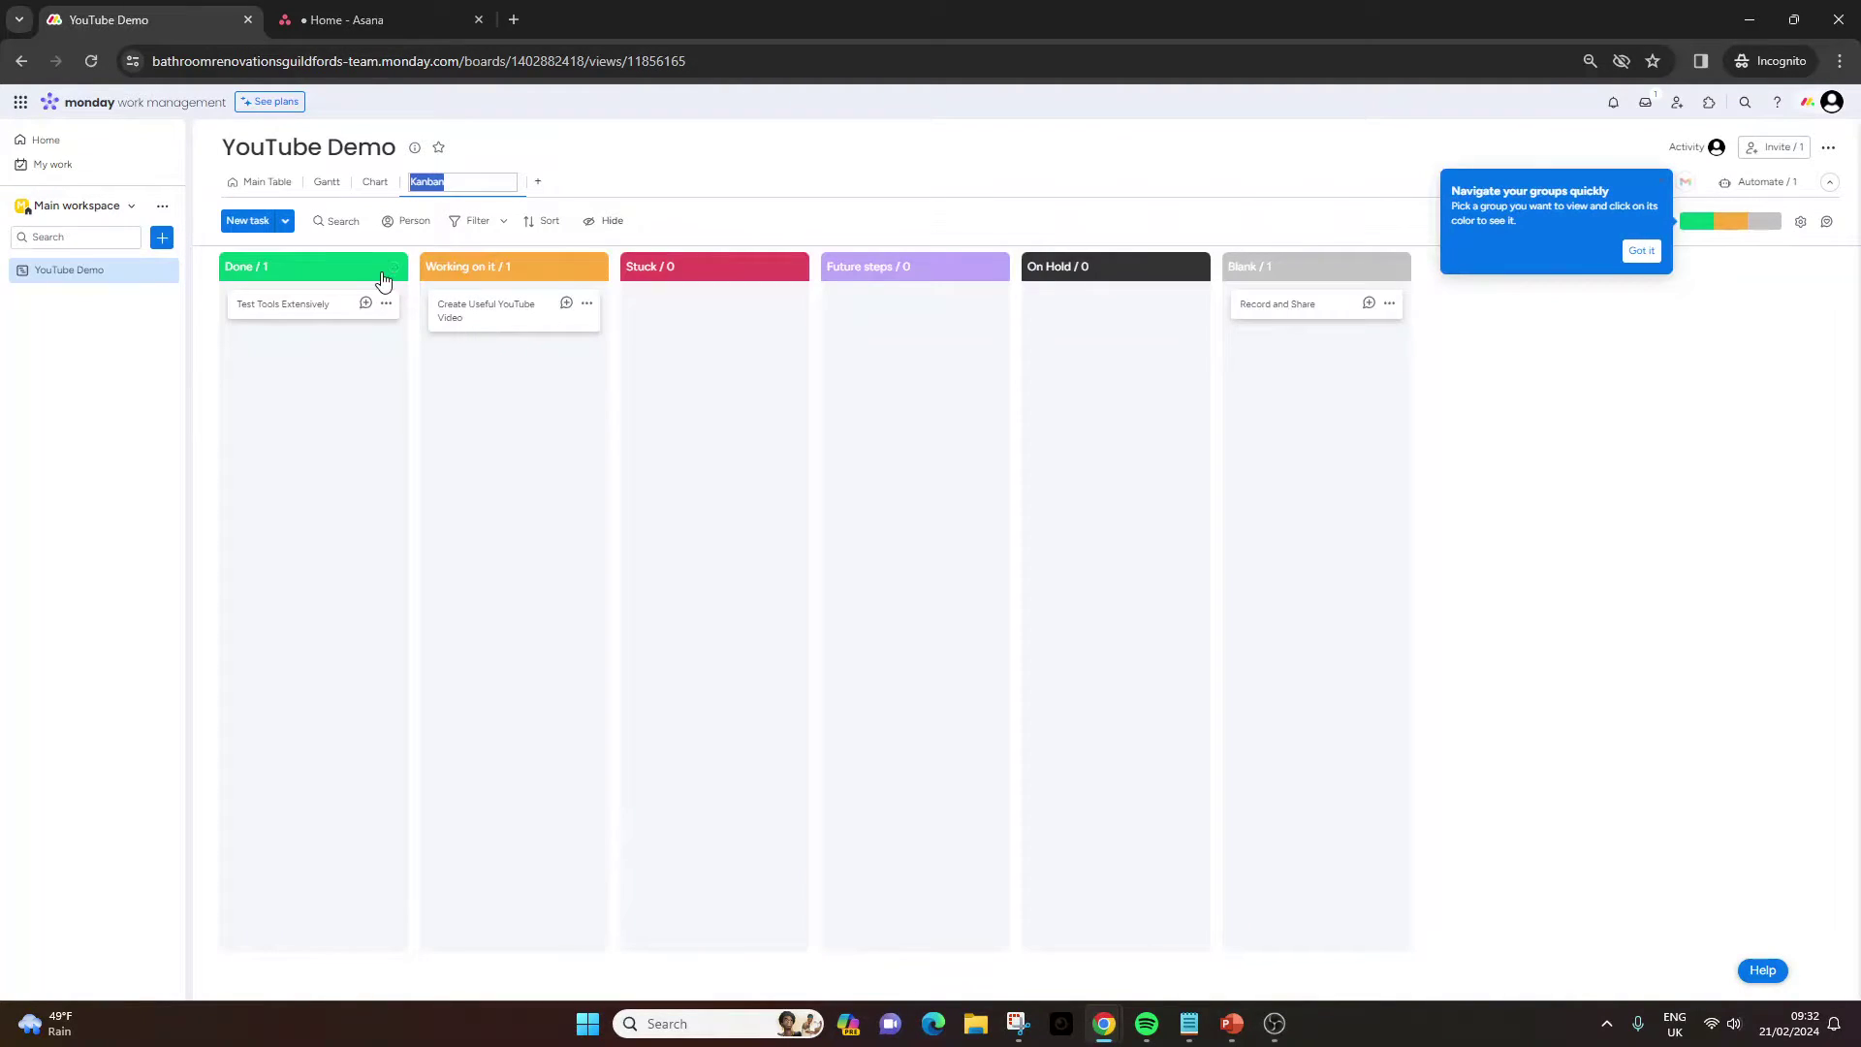
click(280, 183)
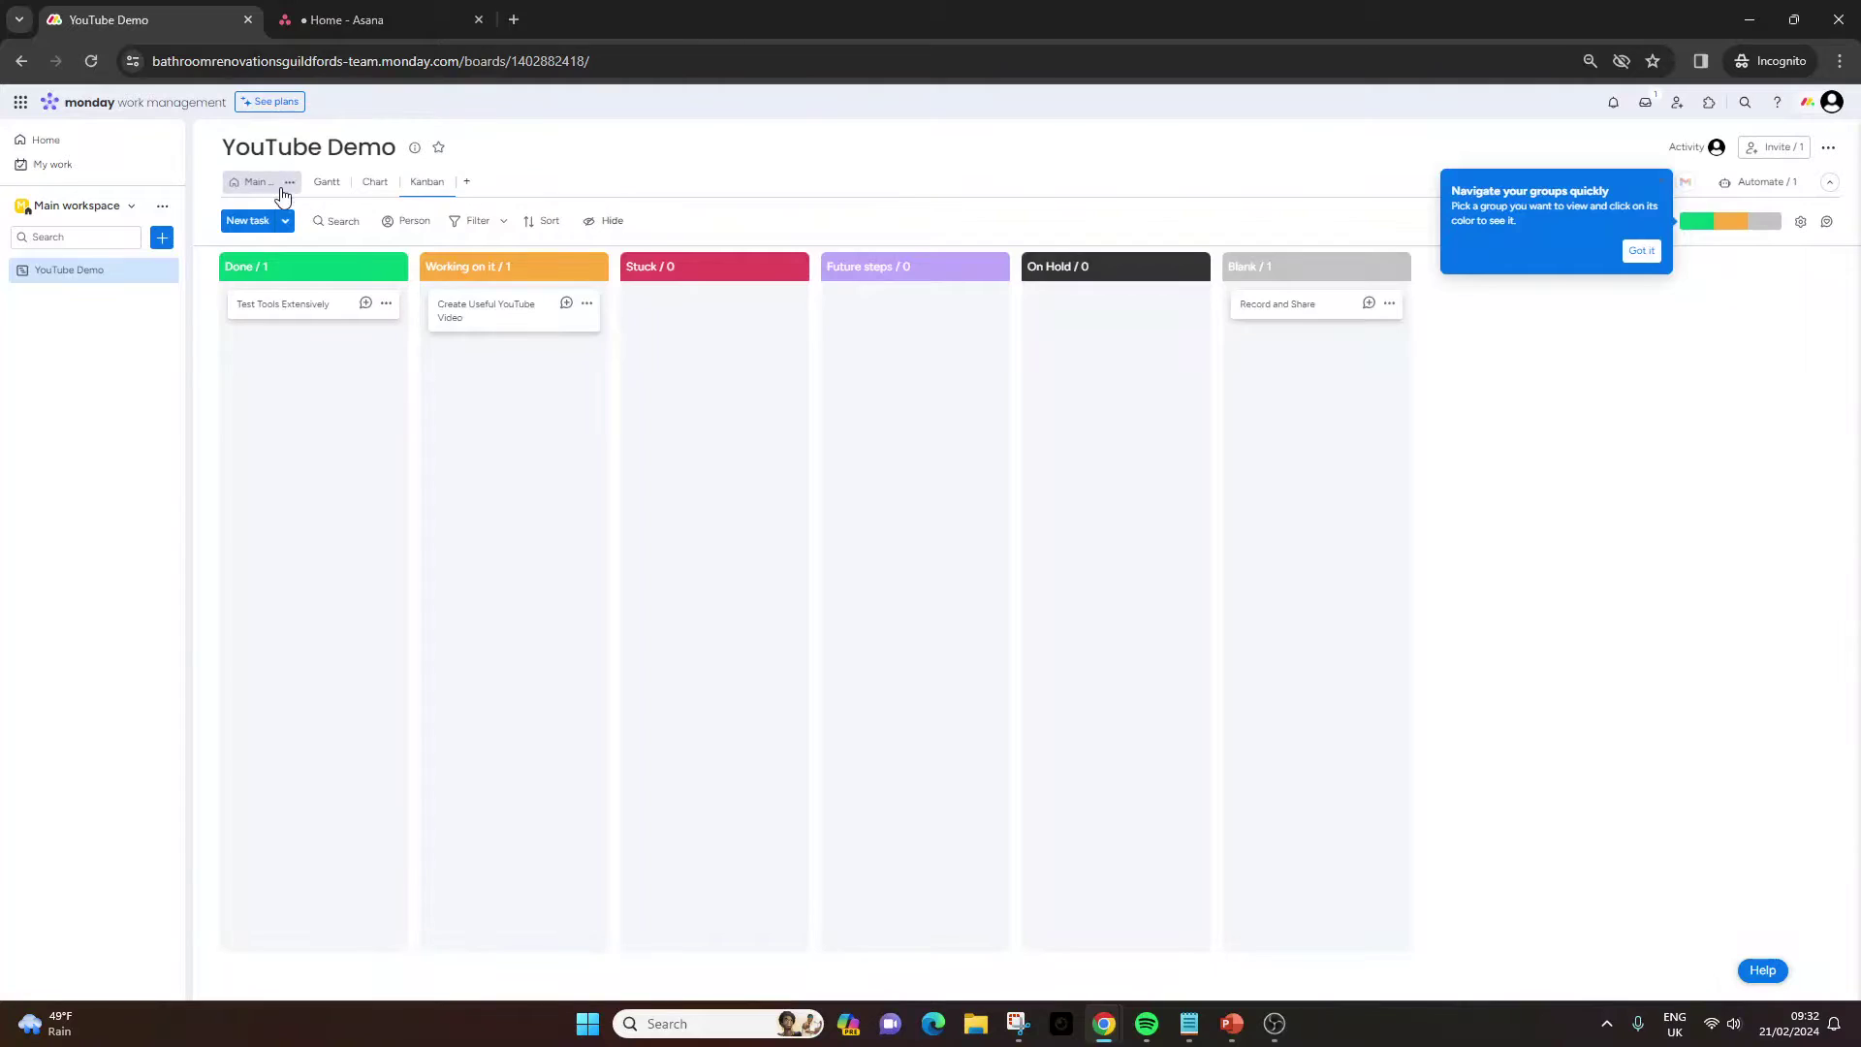
click(470, 184)
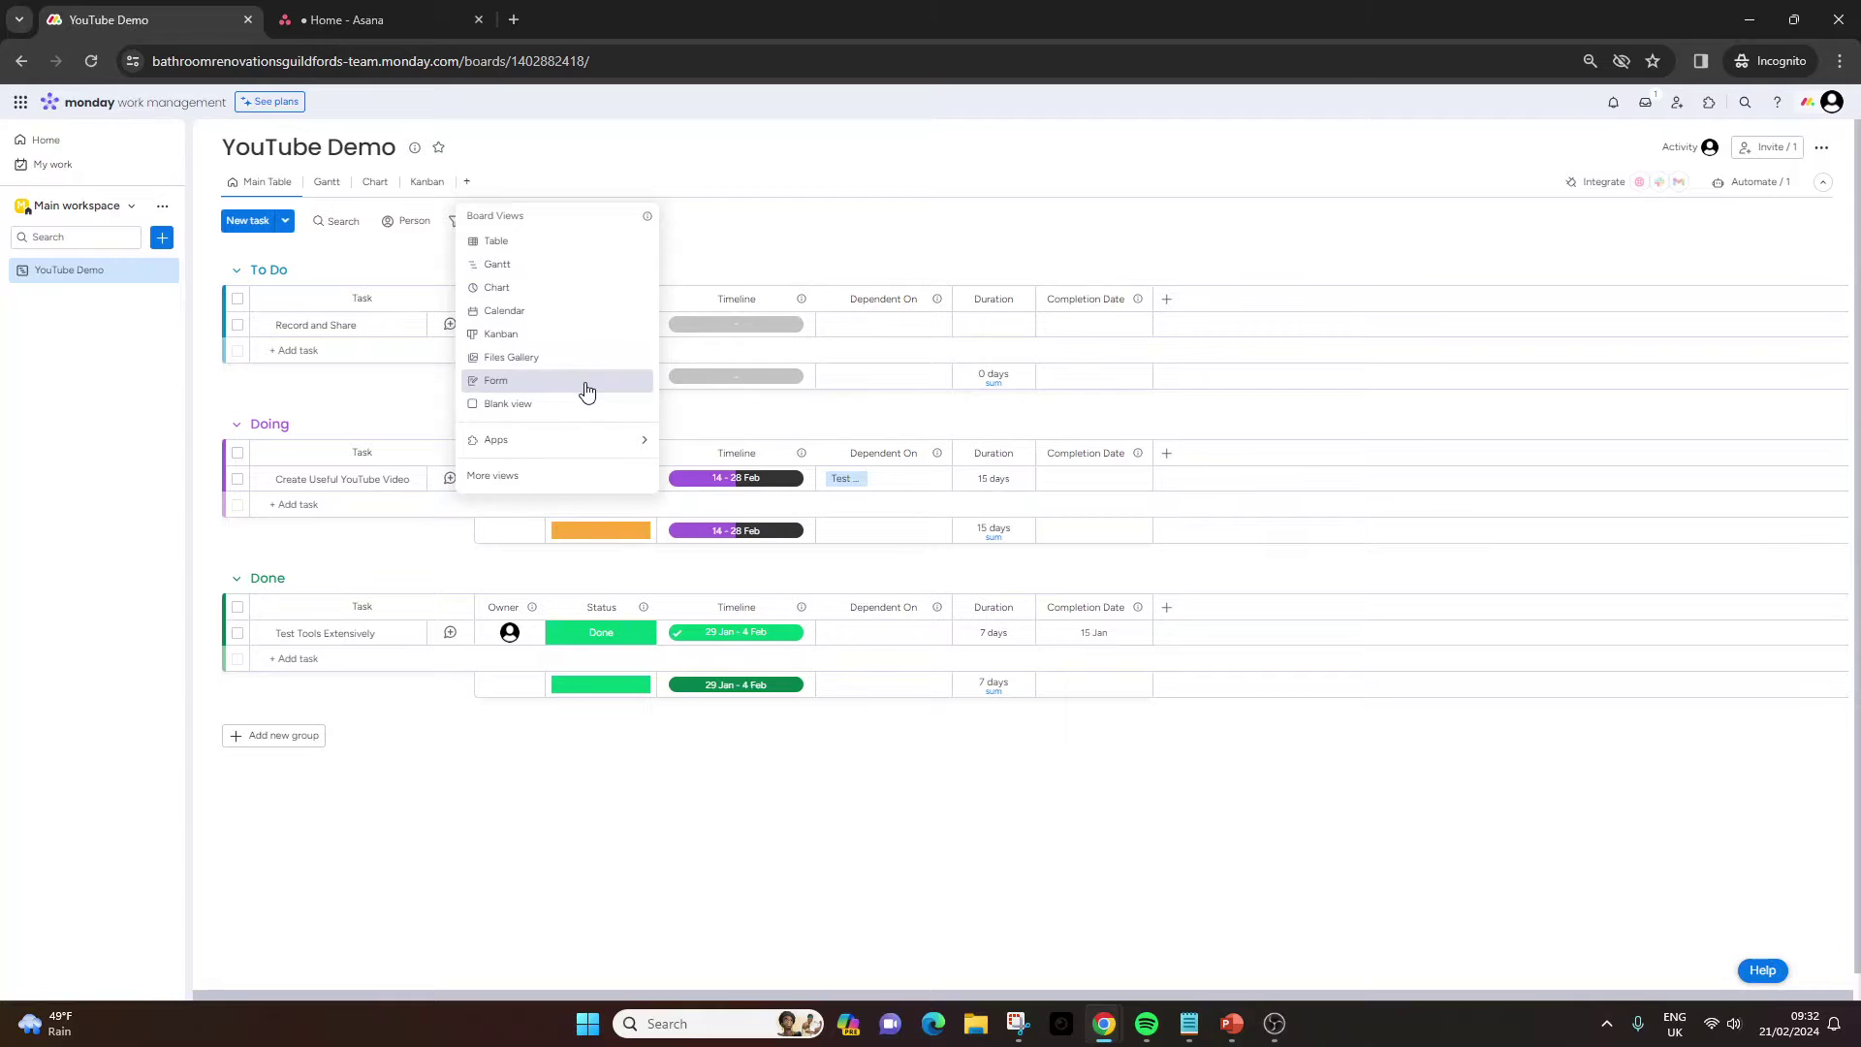
mouse_move(595, 448)
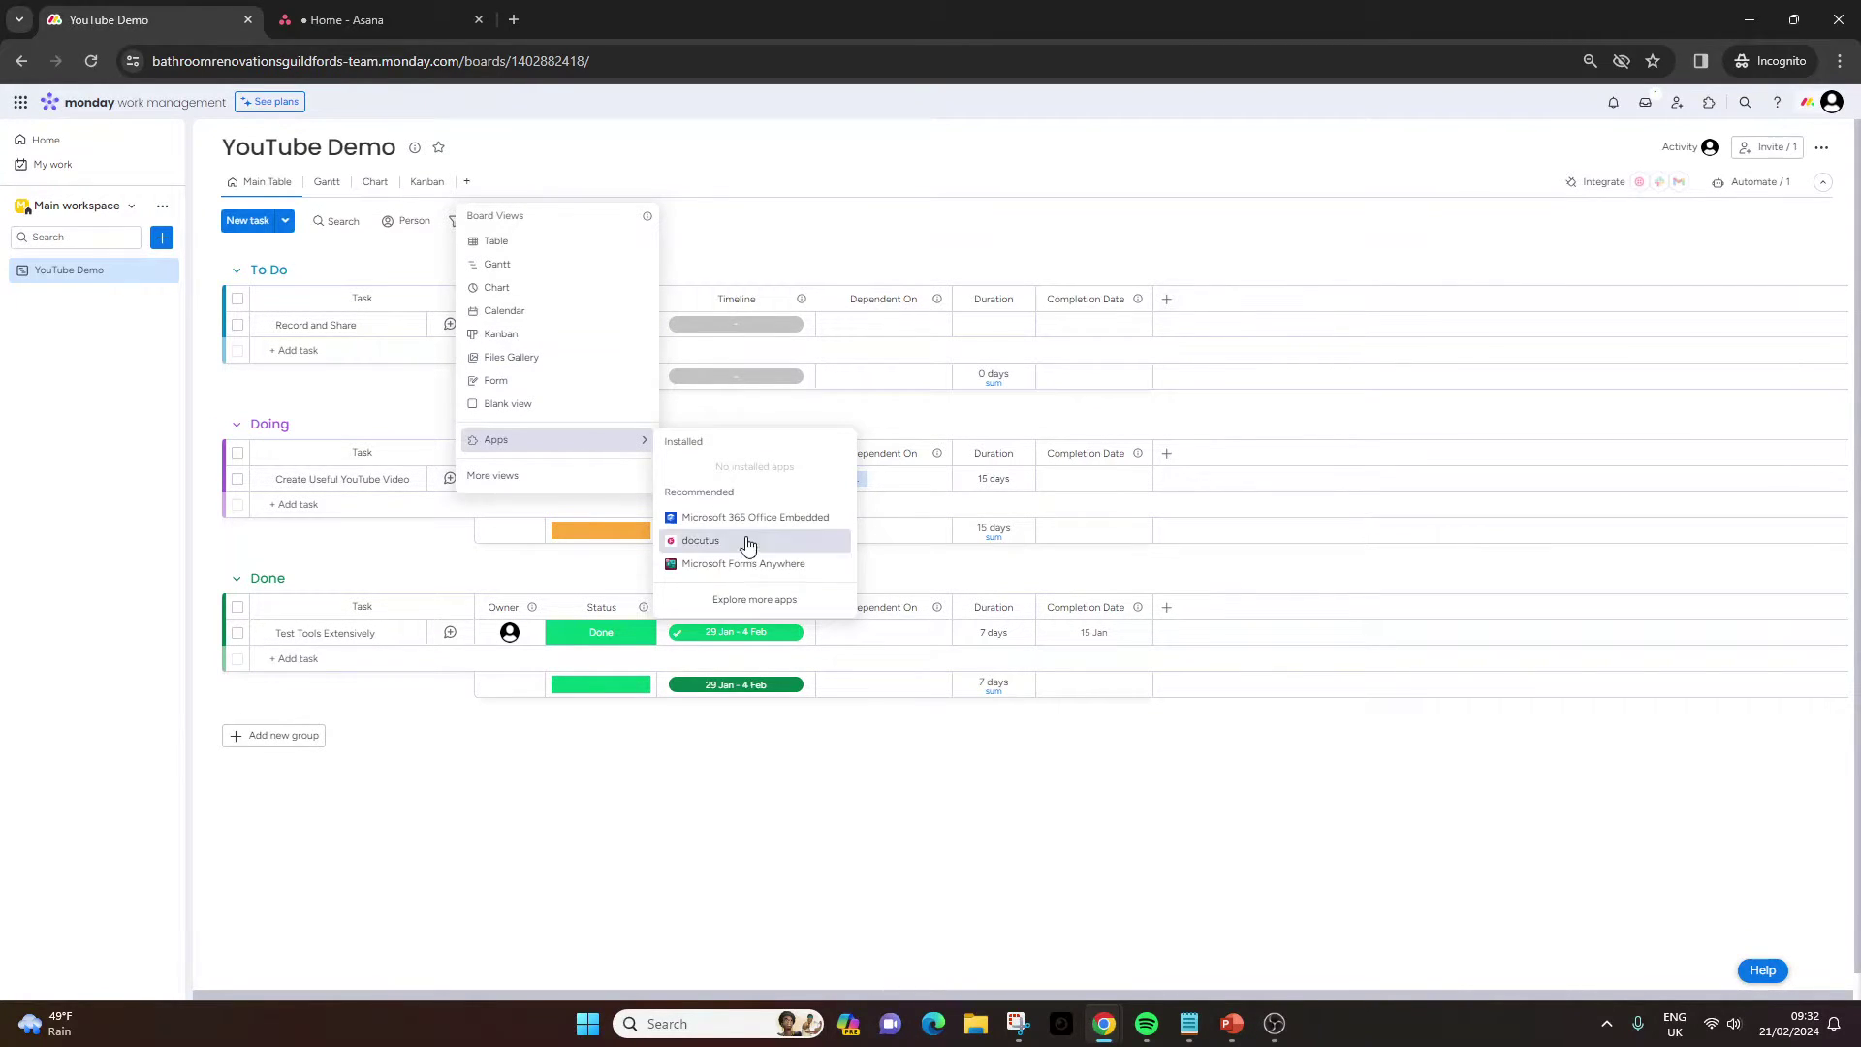
click(770, 599)
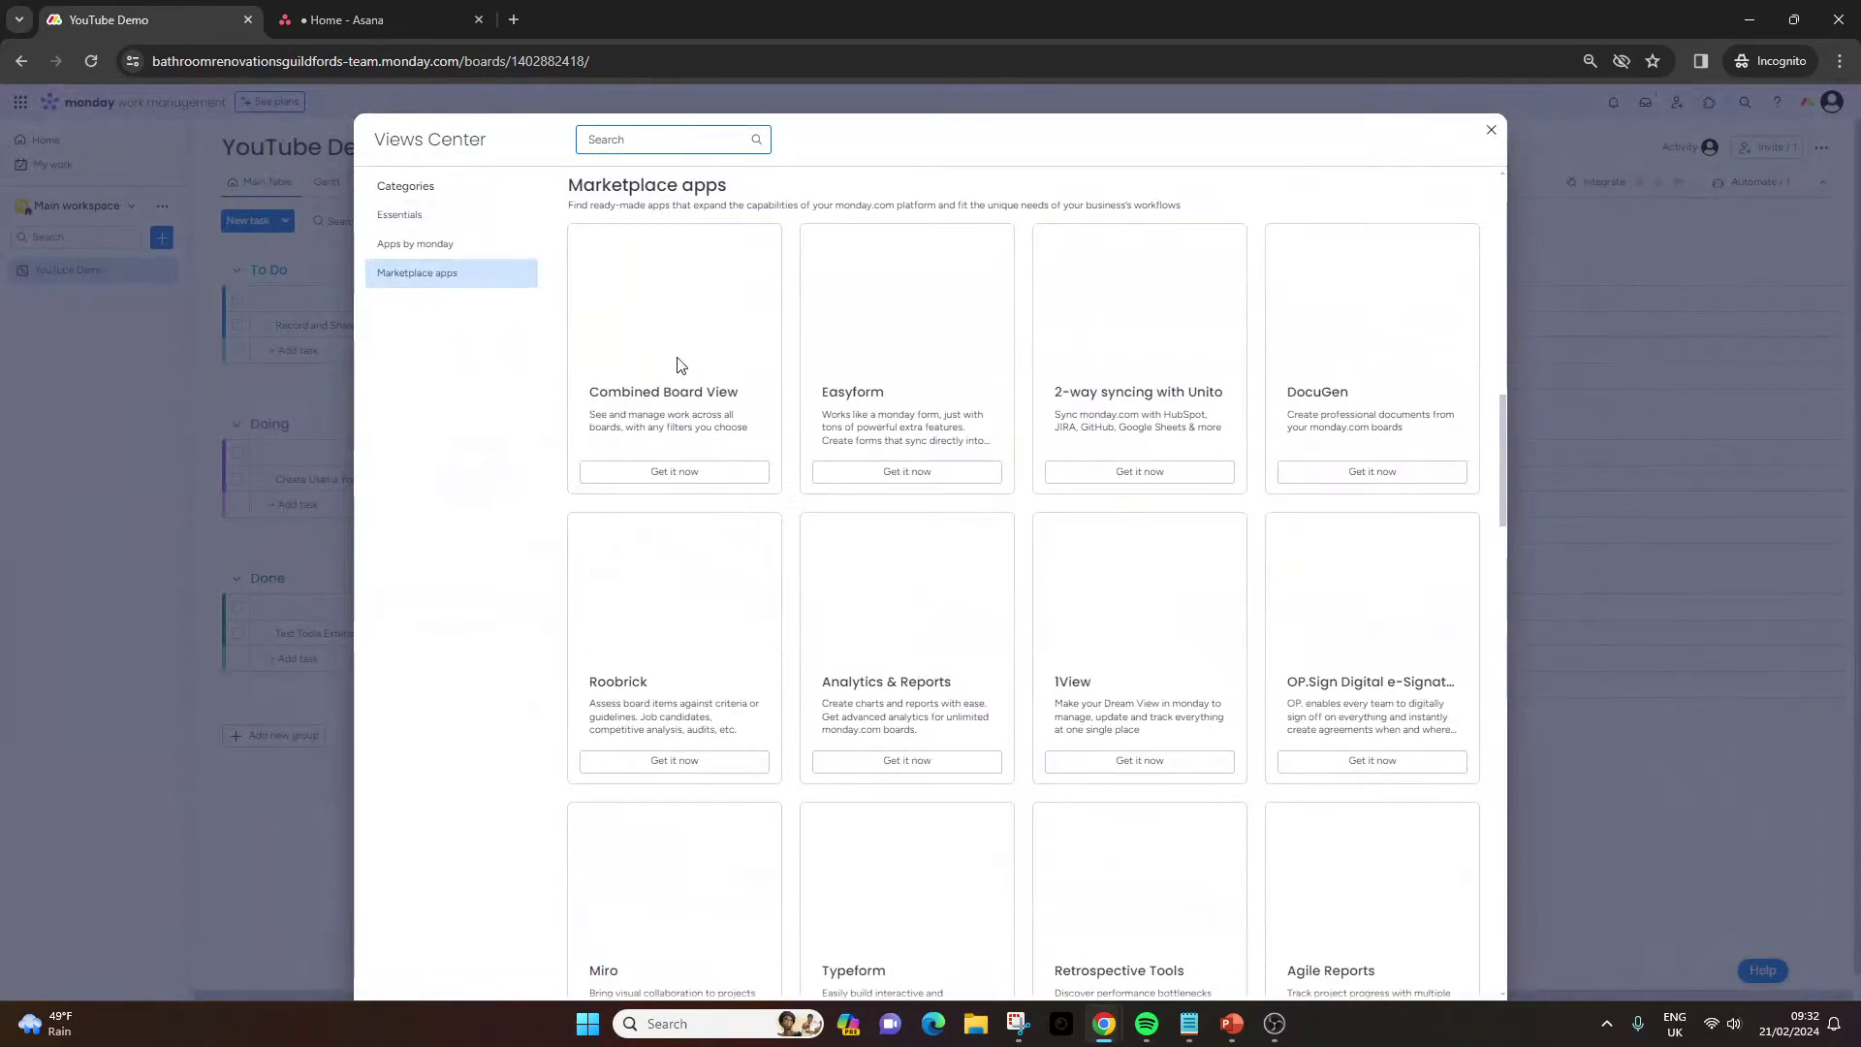
Scroll through the Marketplace apps such as Miro, Typeform, Retrospective Tools and Agile Reports.
scroll(862, 308, down, 9)
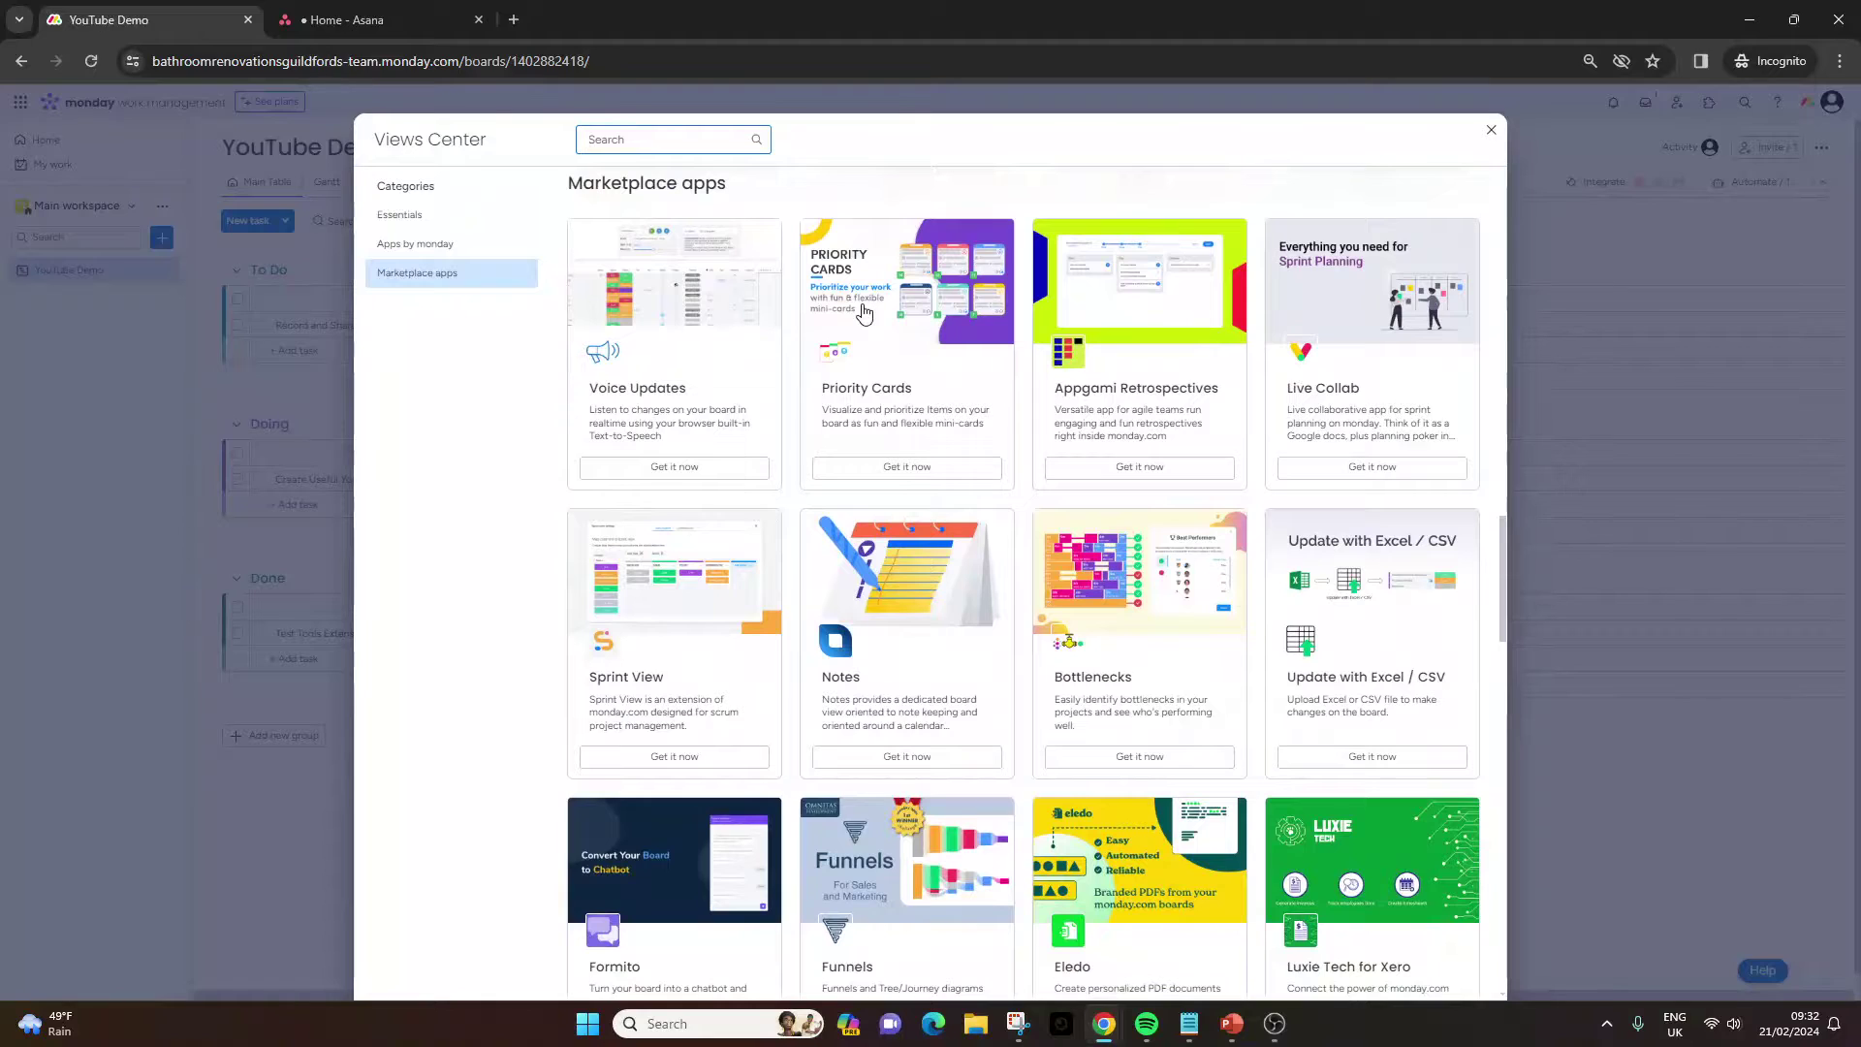
scroll(863, 309, down, 5)
scroll(864, 310, down, 4)
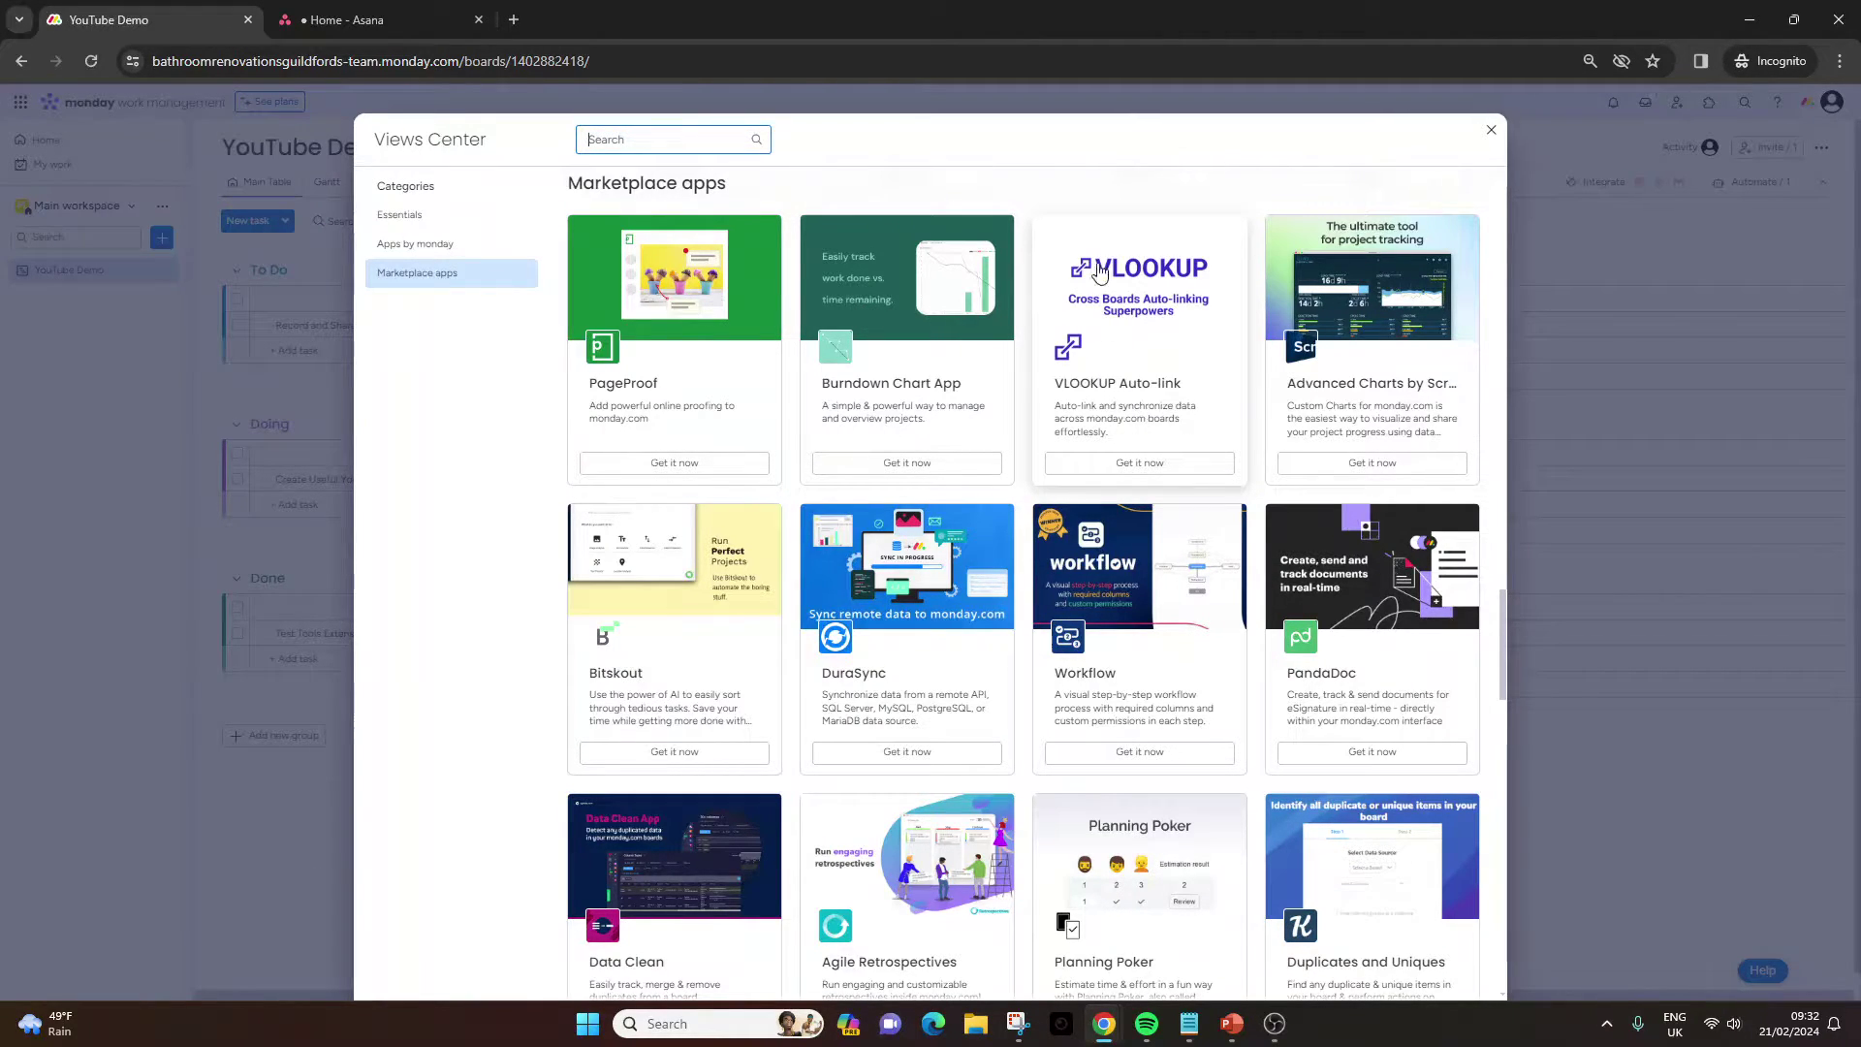
scroll(1177, 374, down, 3)
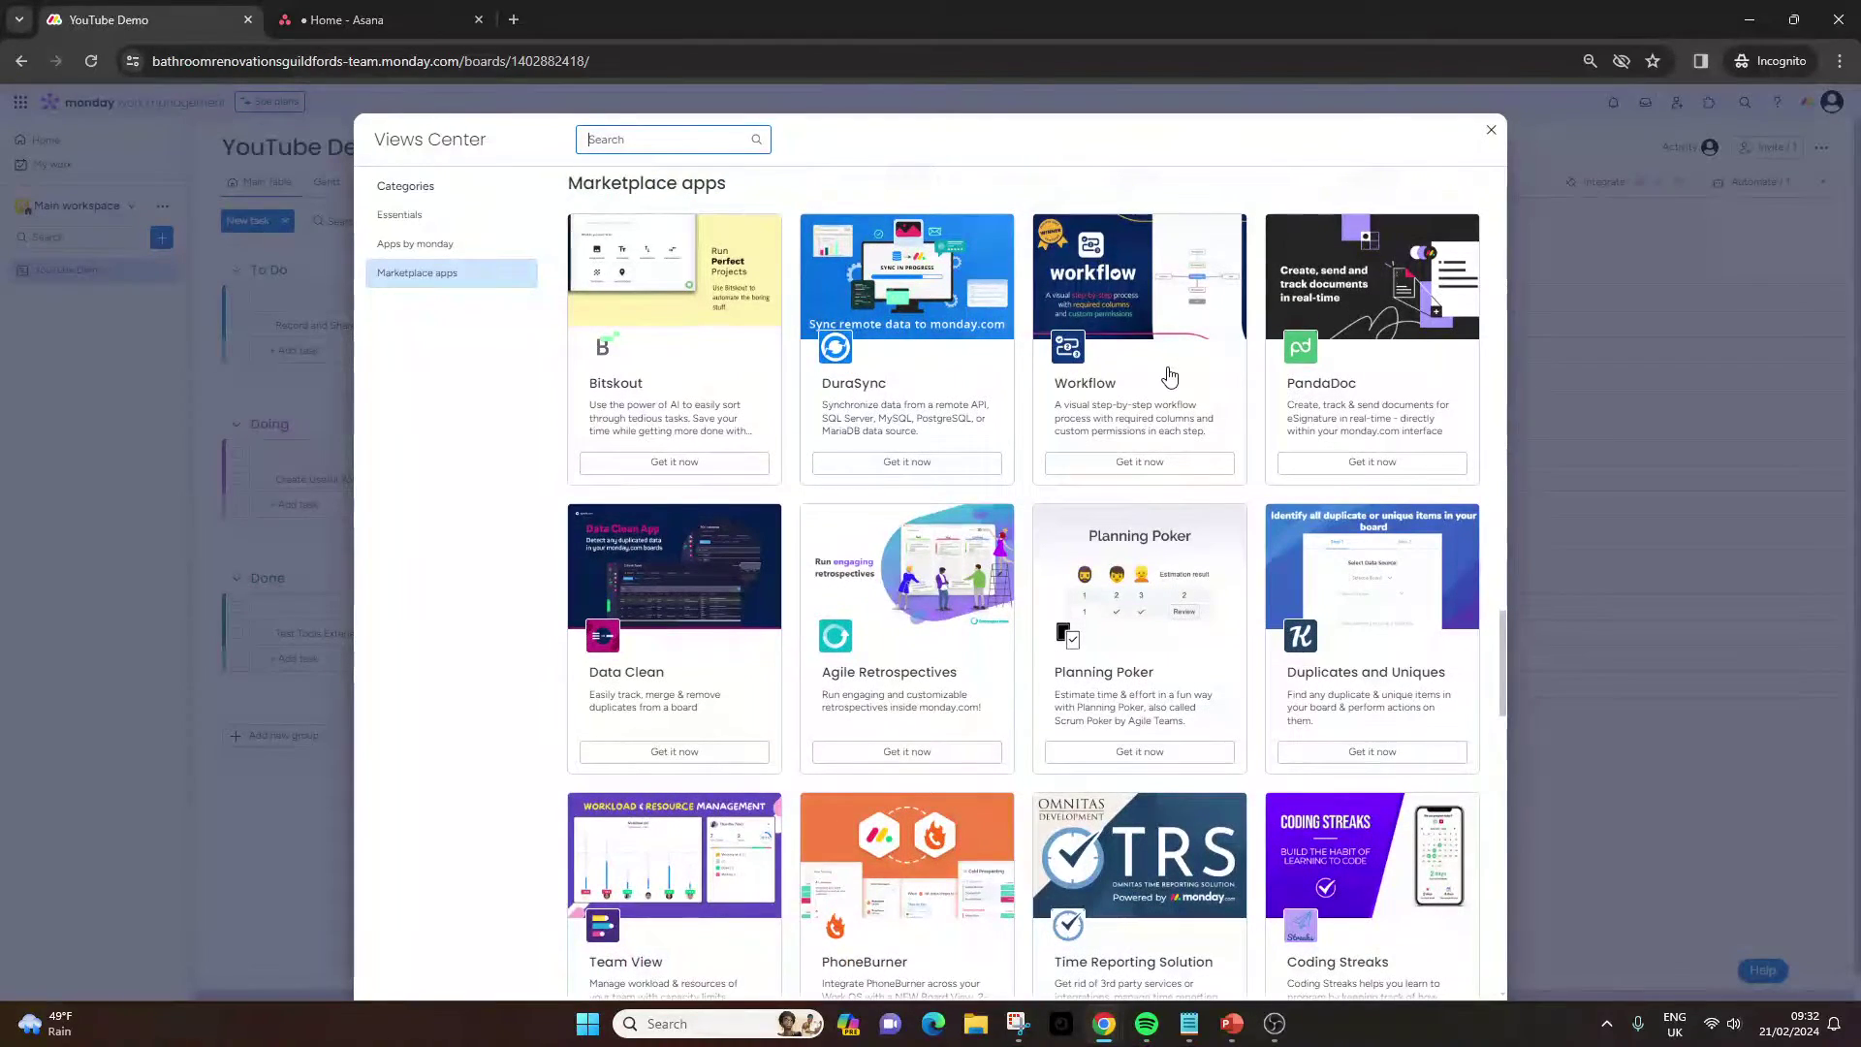
scroll(1169, 374, down, 5)
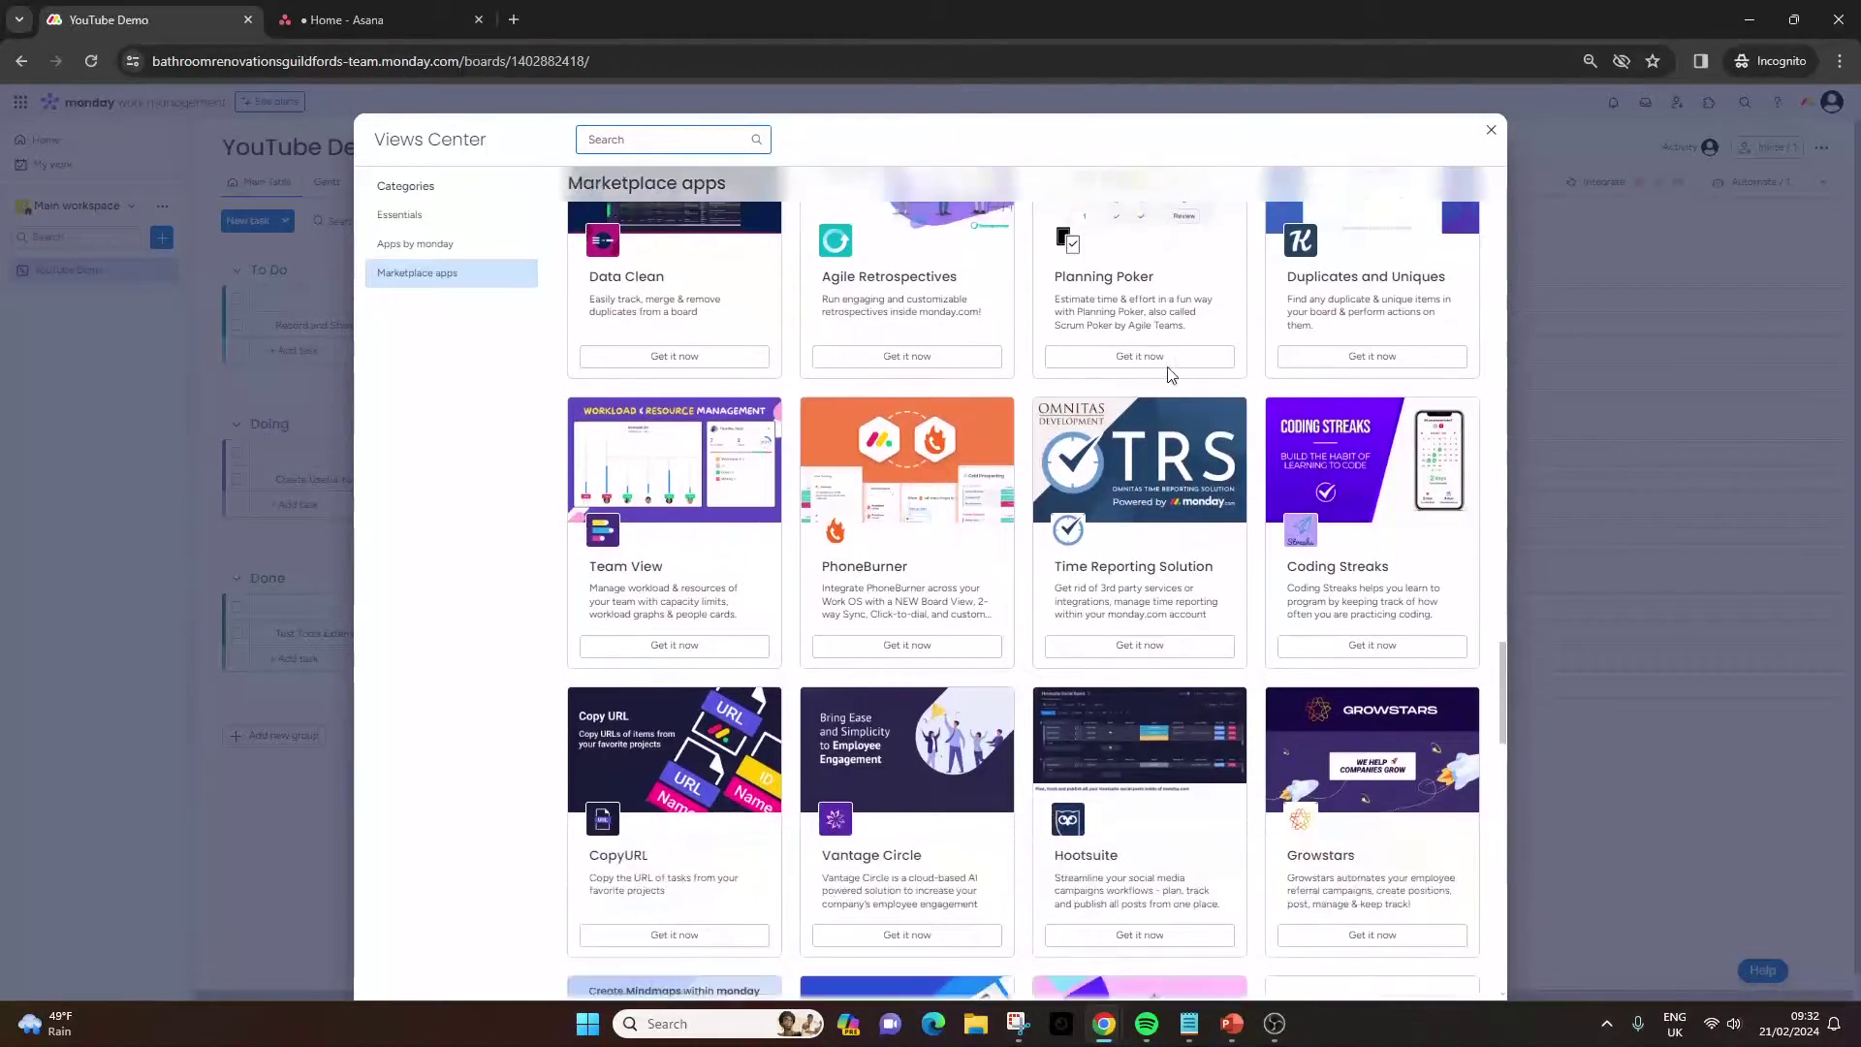
scroll(1167, 374, down, 15)
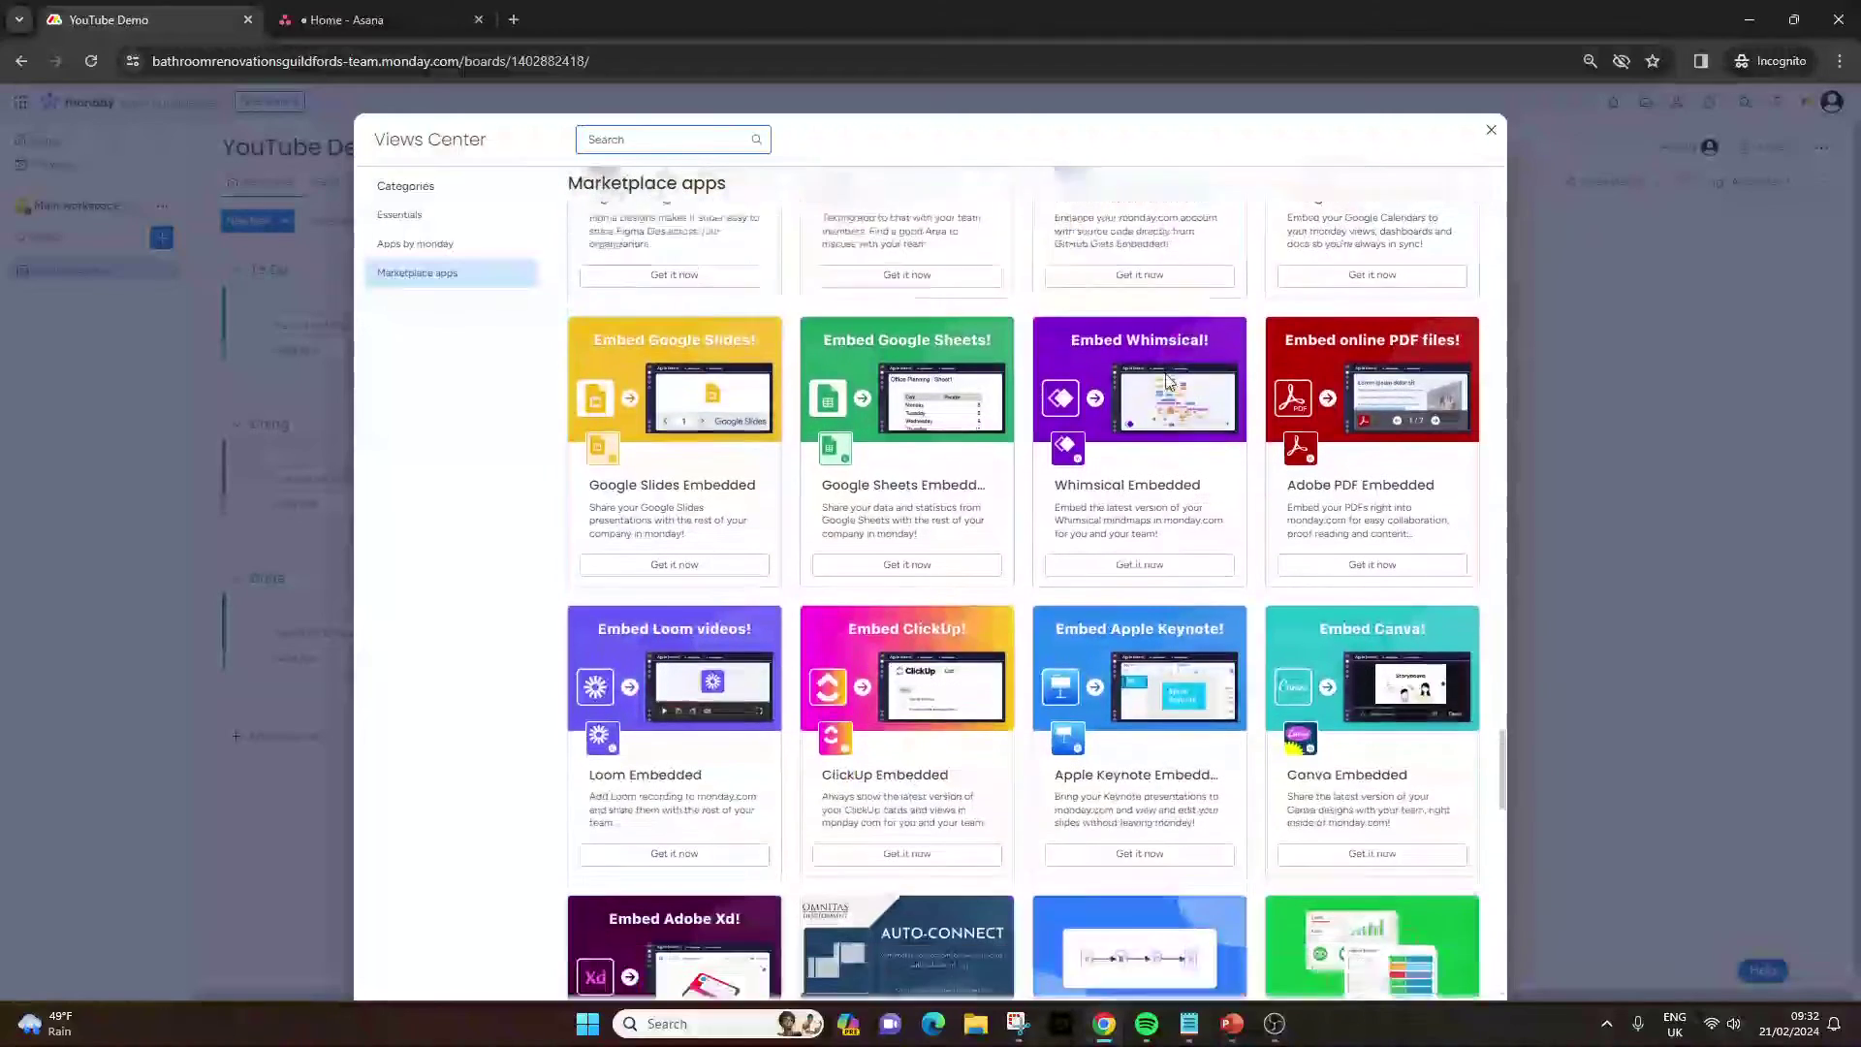
scroll(1167, 381, down, 5)
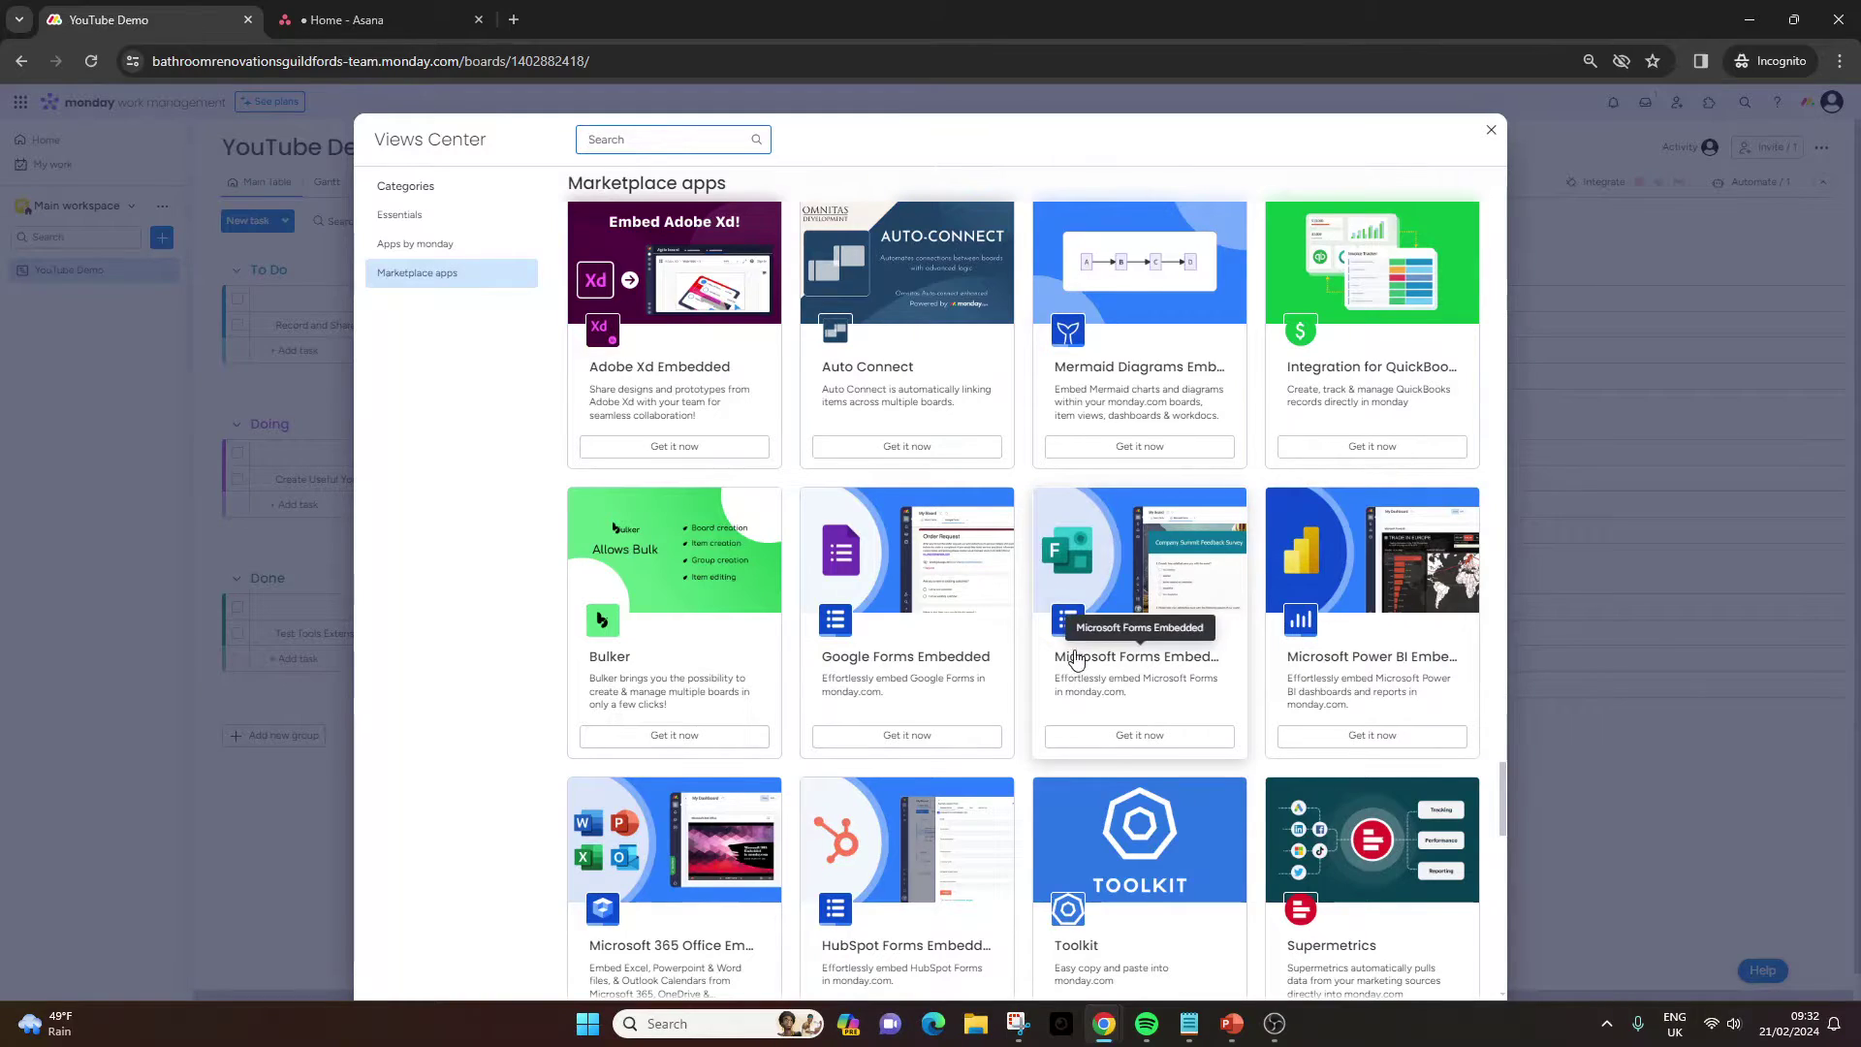
scroll(1074, 657, down, 2)
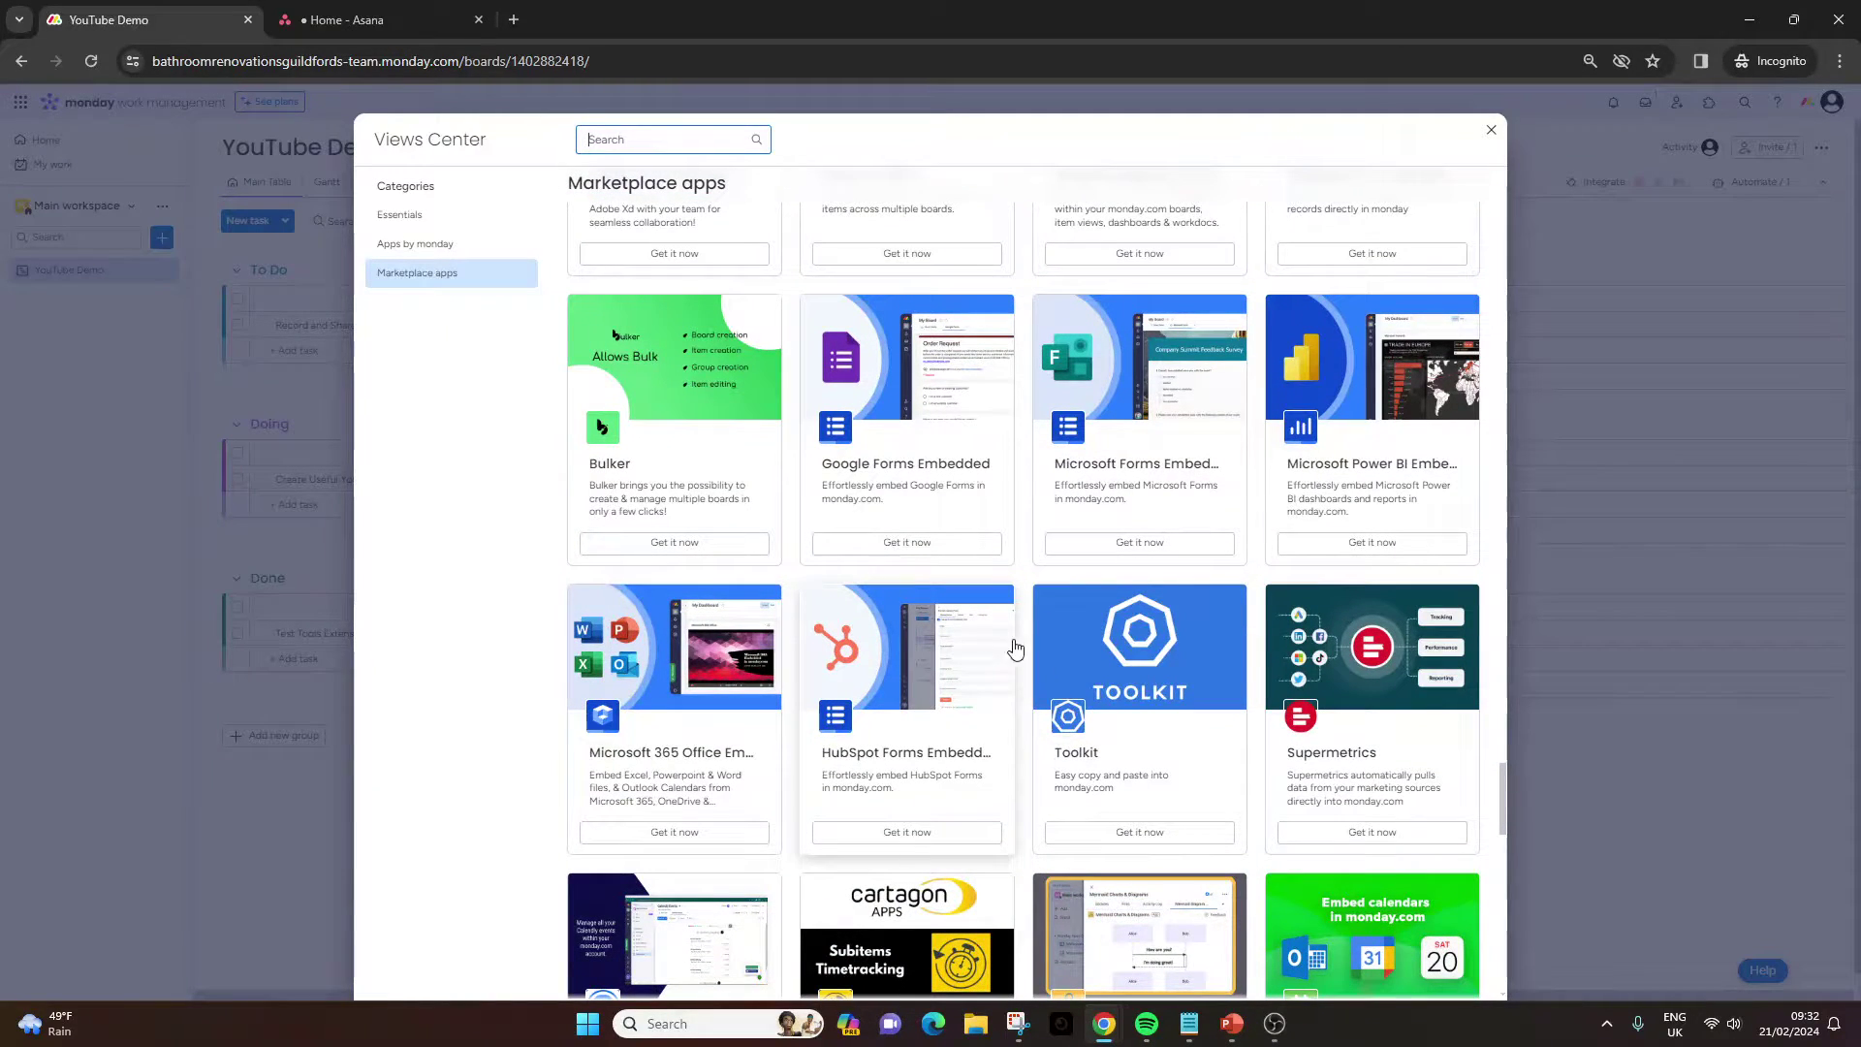
scroll(1120, 743, down, 4)
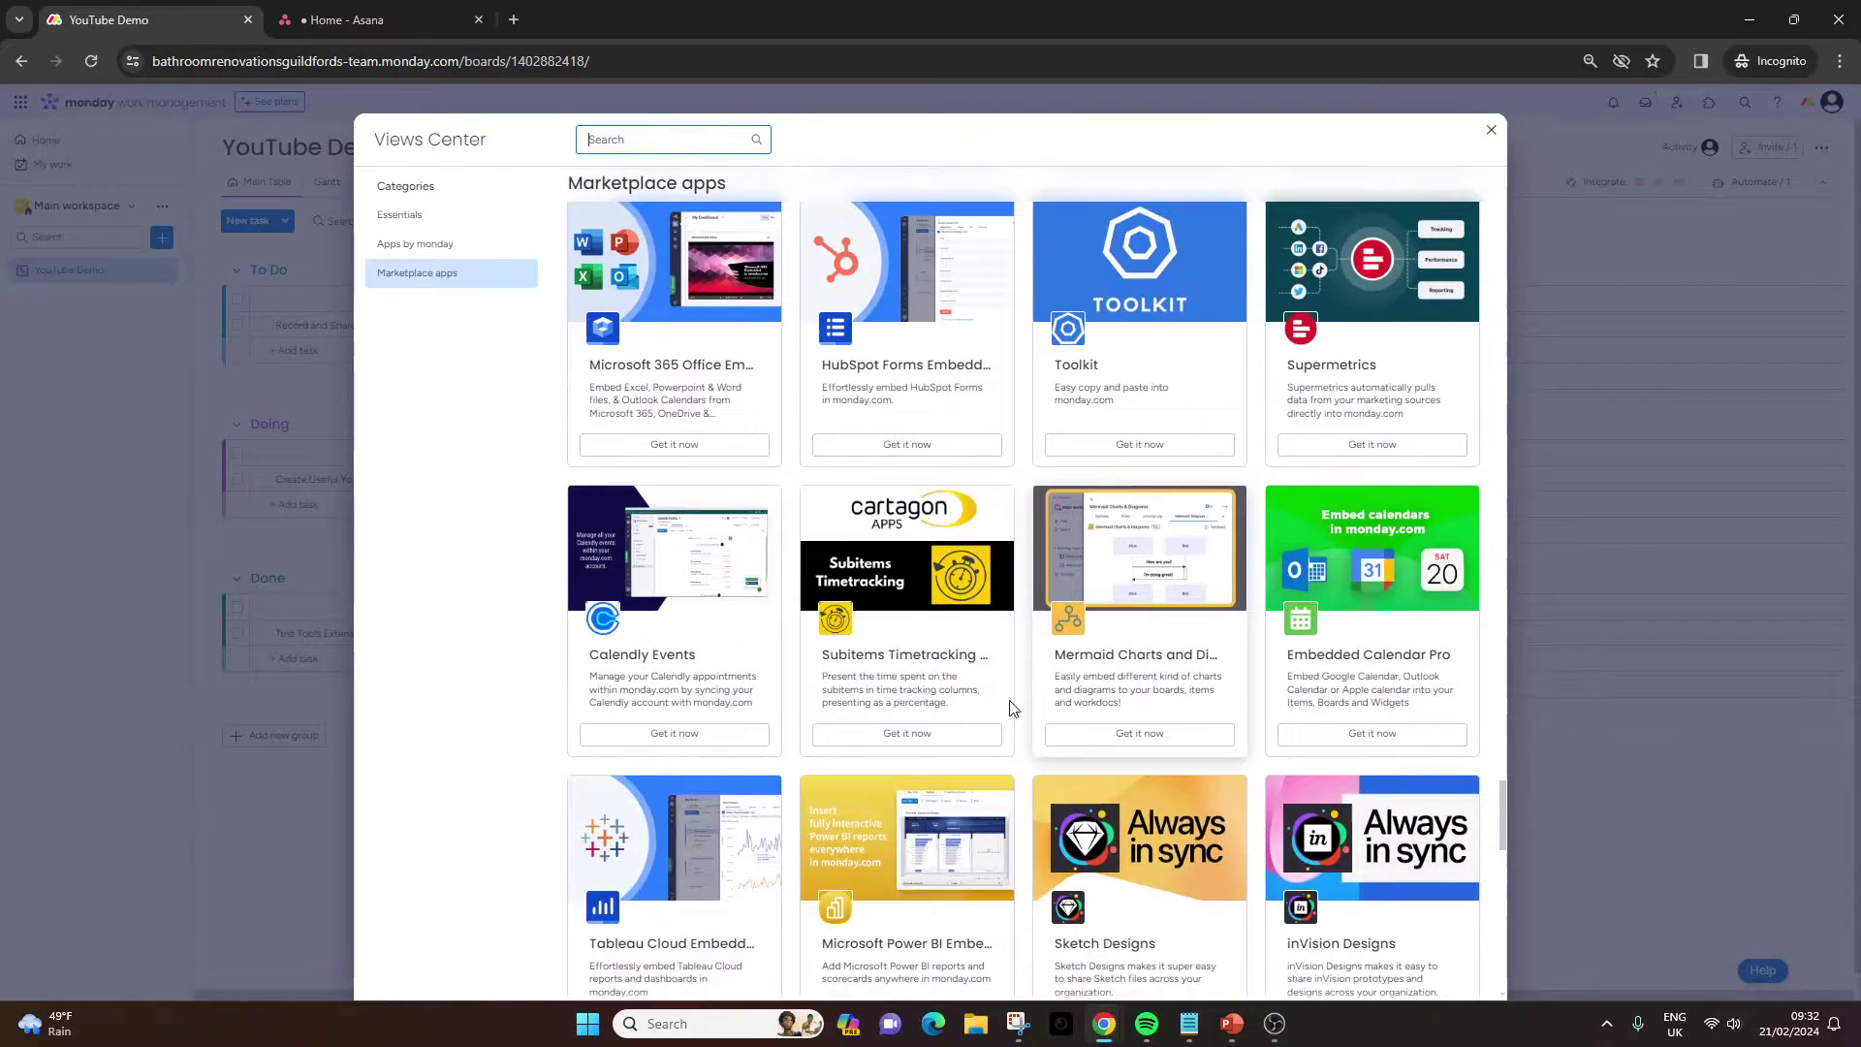
scroll(639, 657, down, 5)
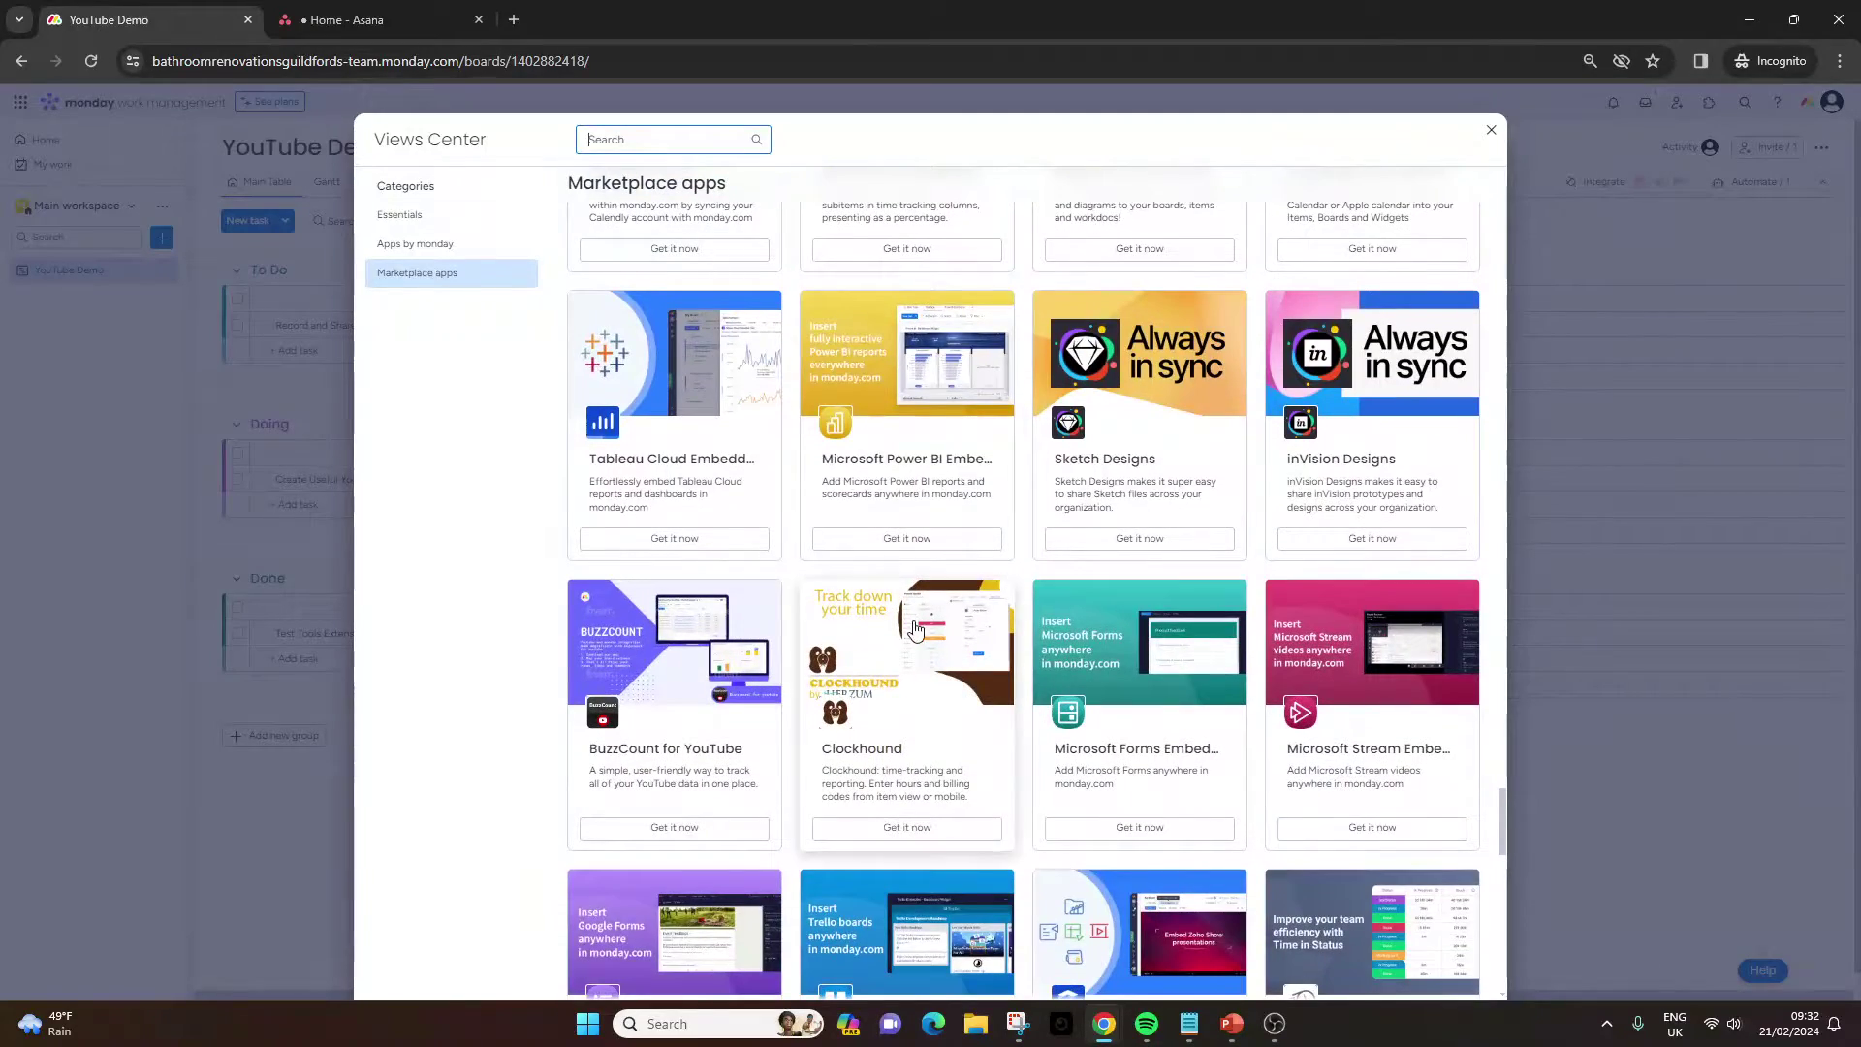
scroll(1066, 656, up, 10)
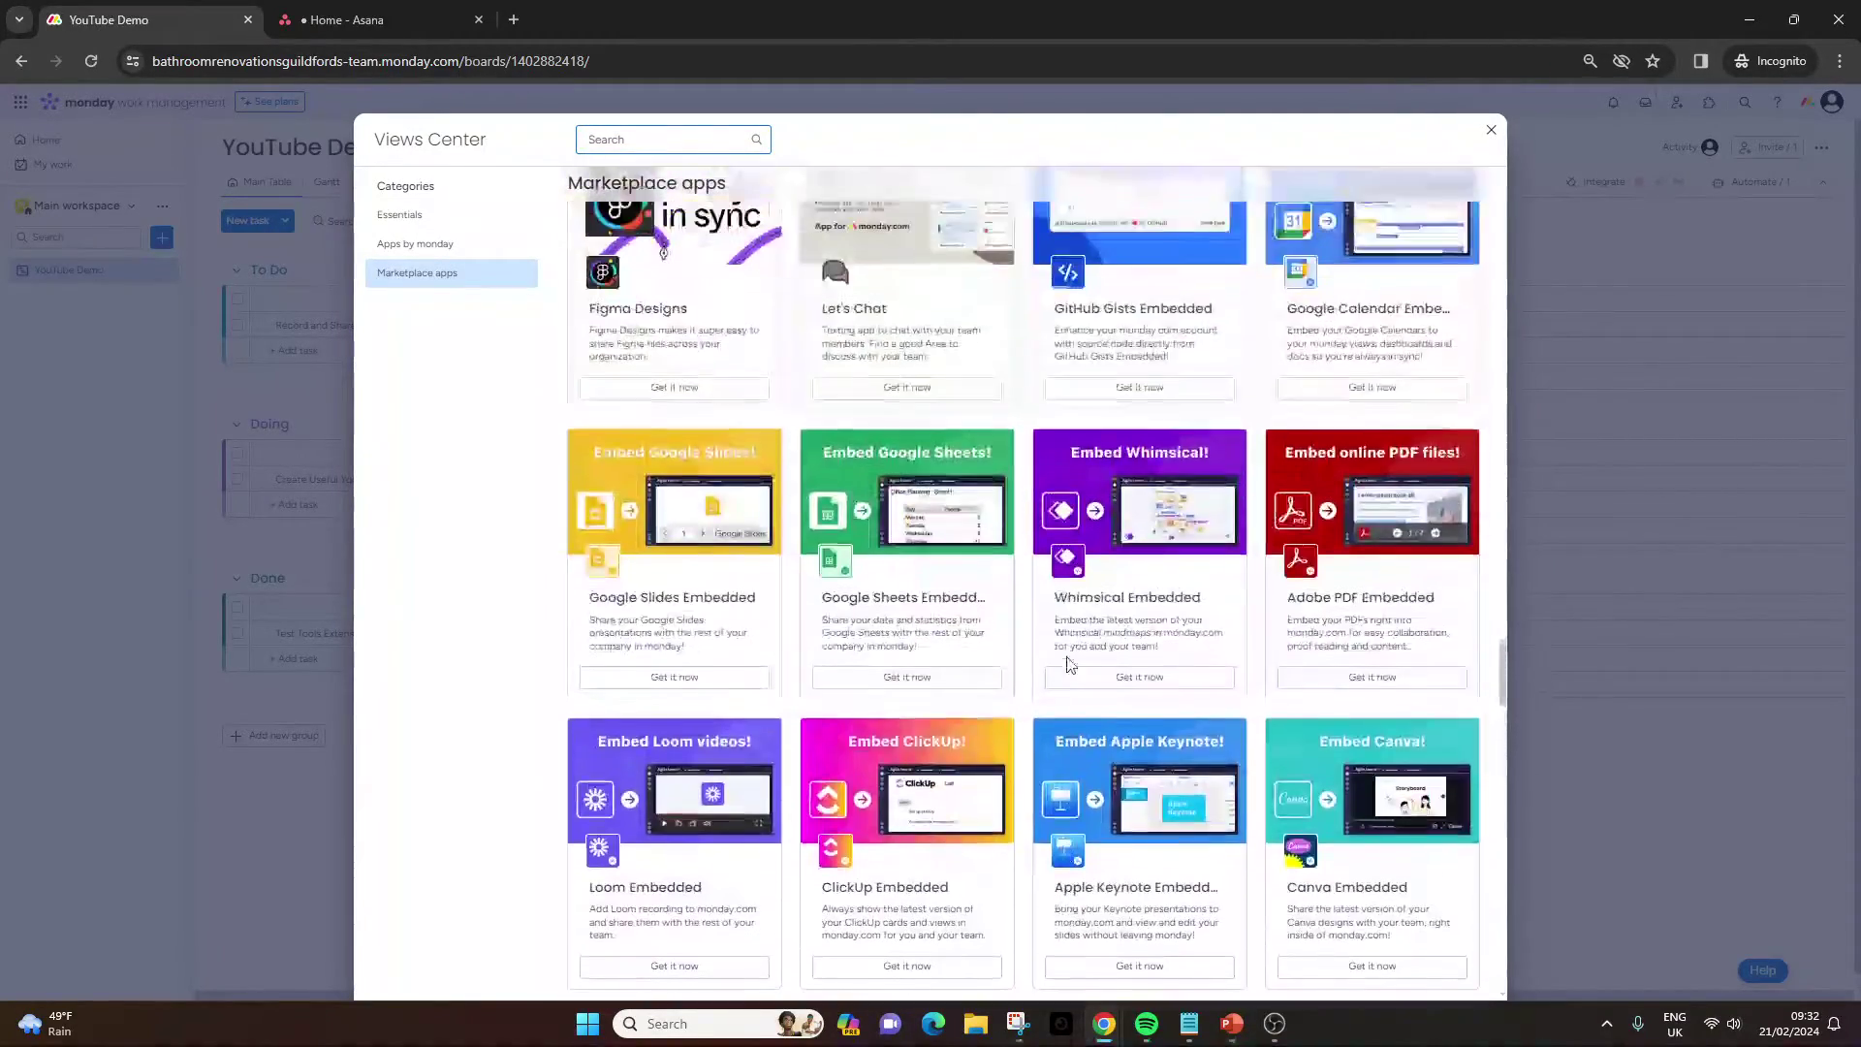
Browse the Apps by monday section, then close Views Center without adding a view.
click(450, 249)
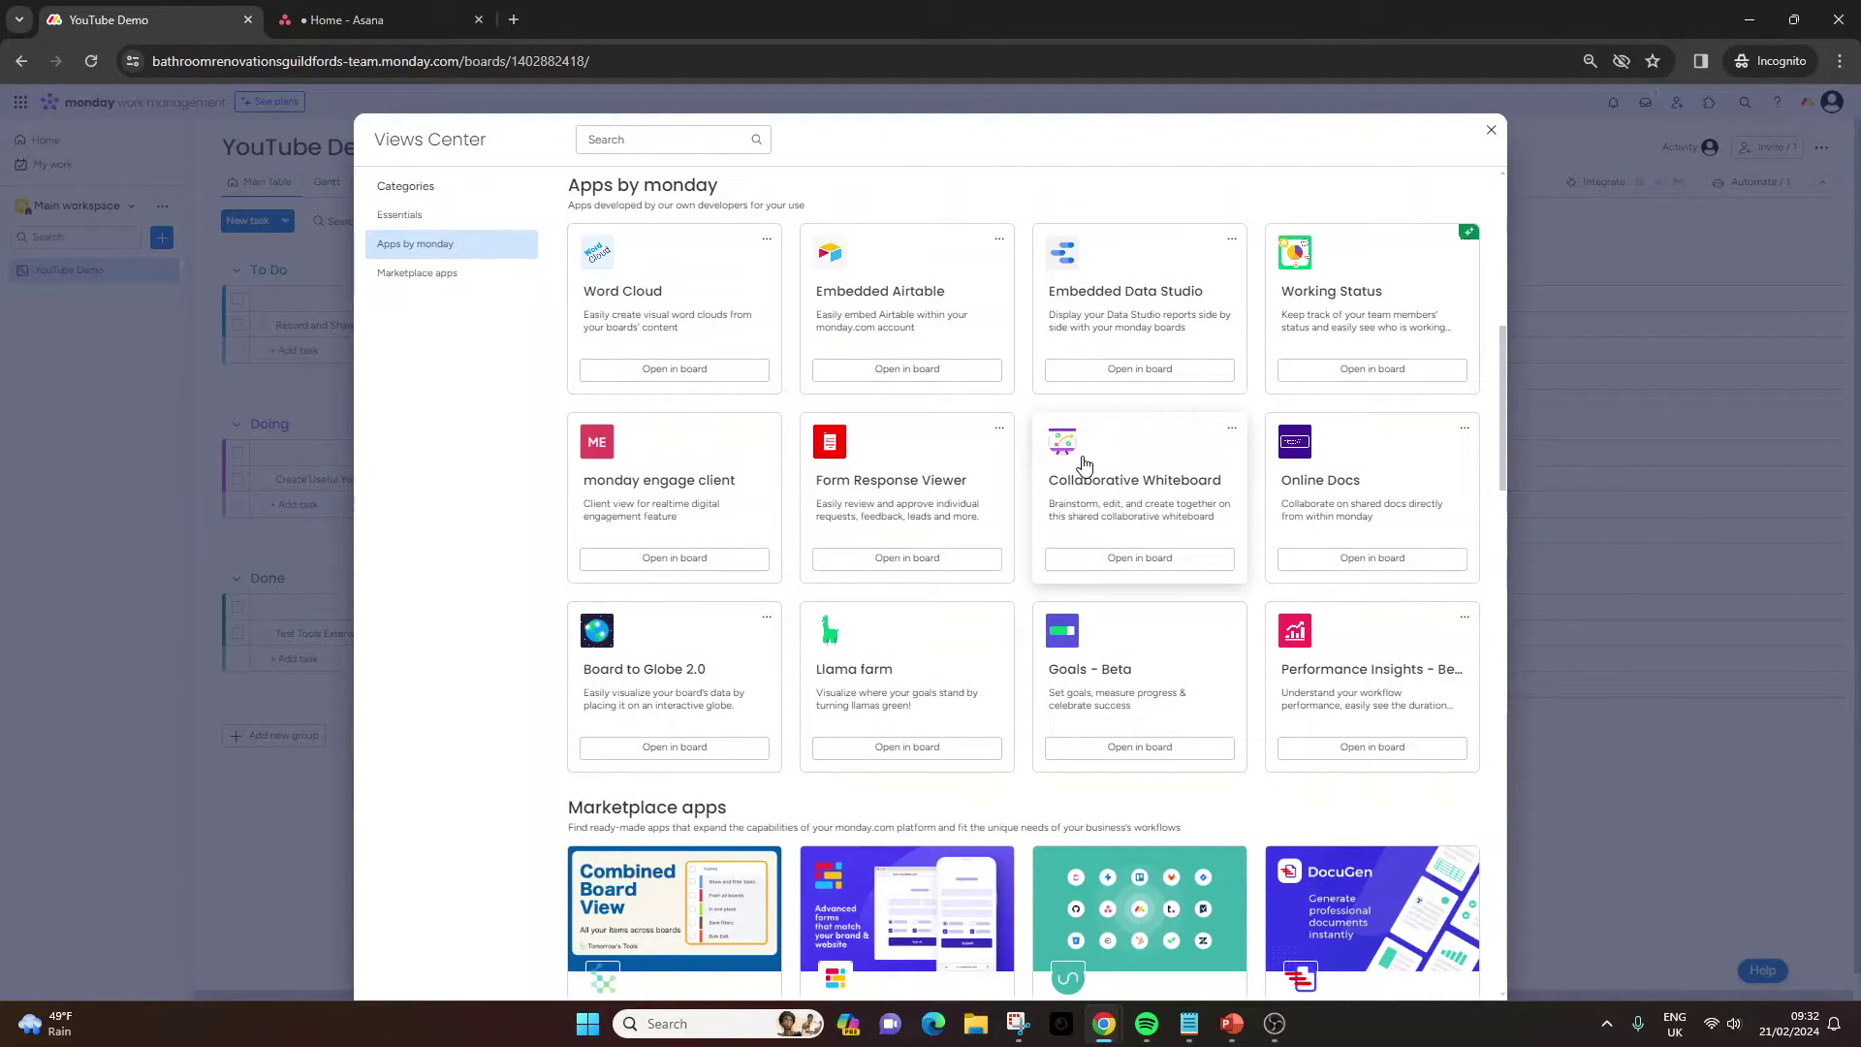
click(503, 281)
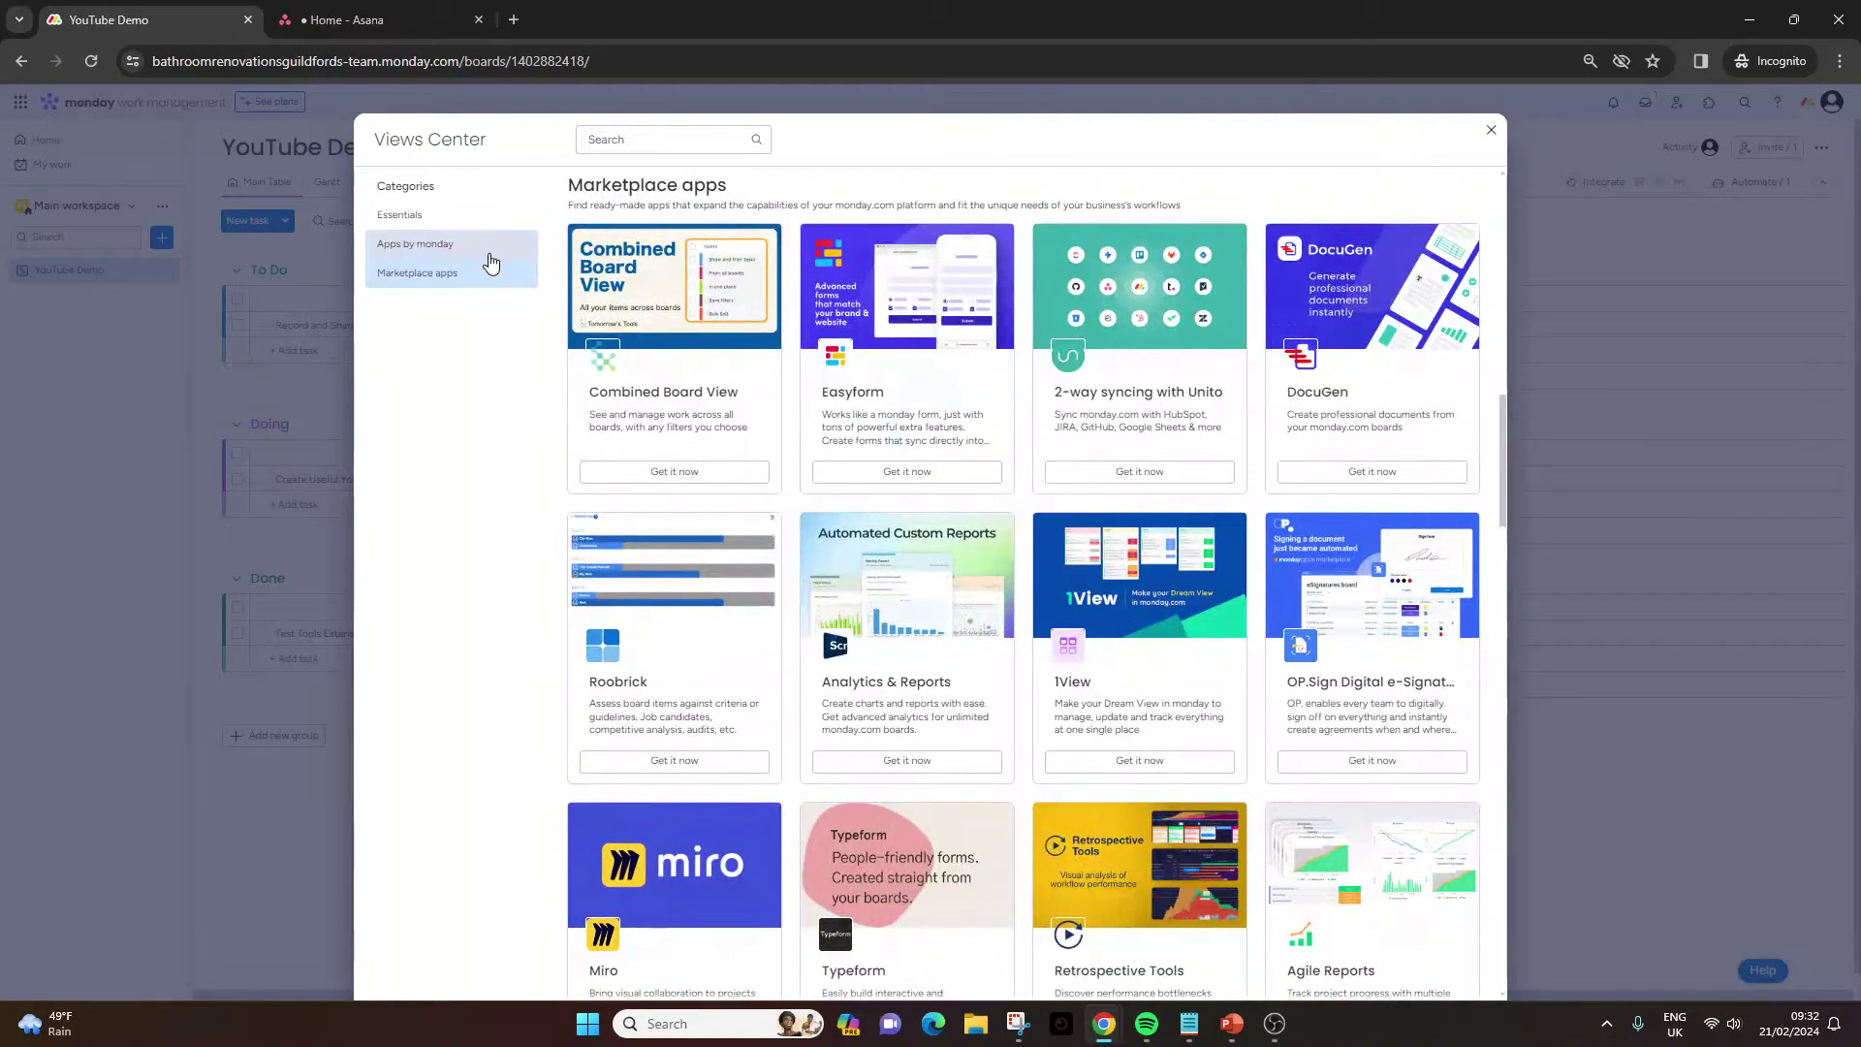
click(489, 262)
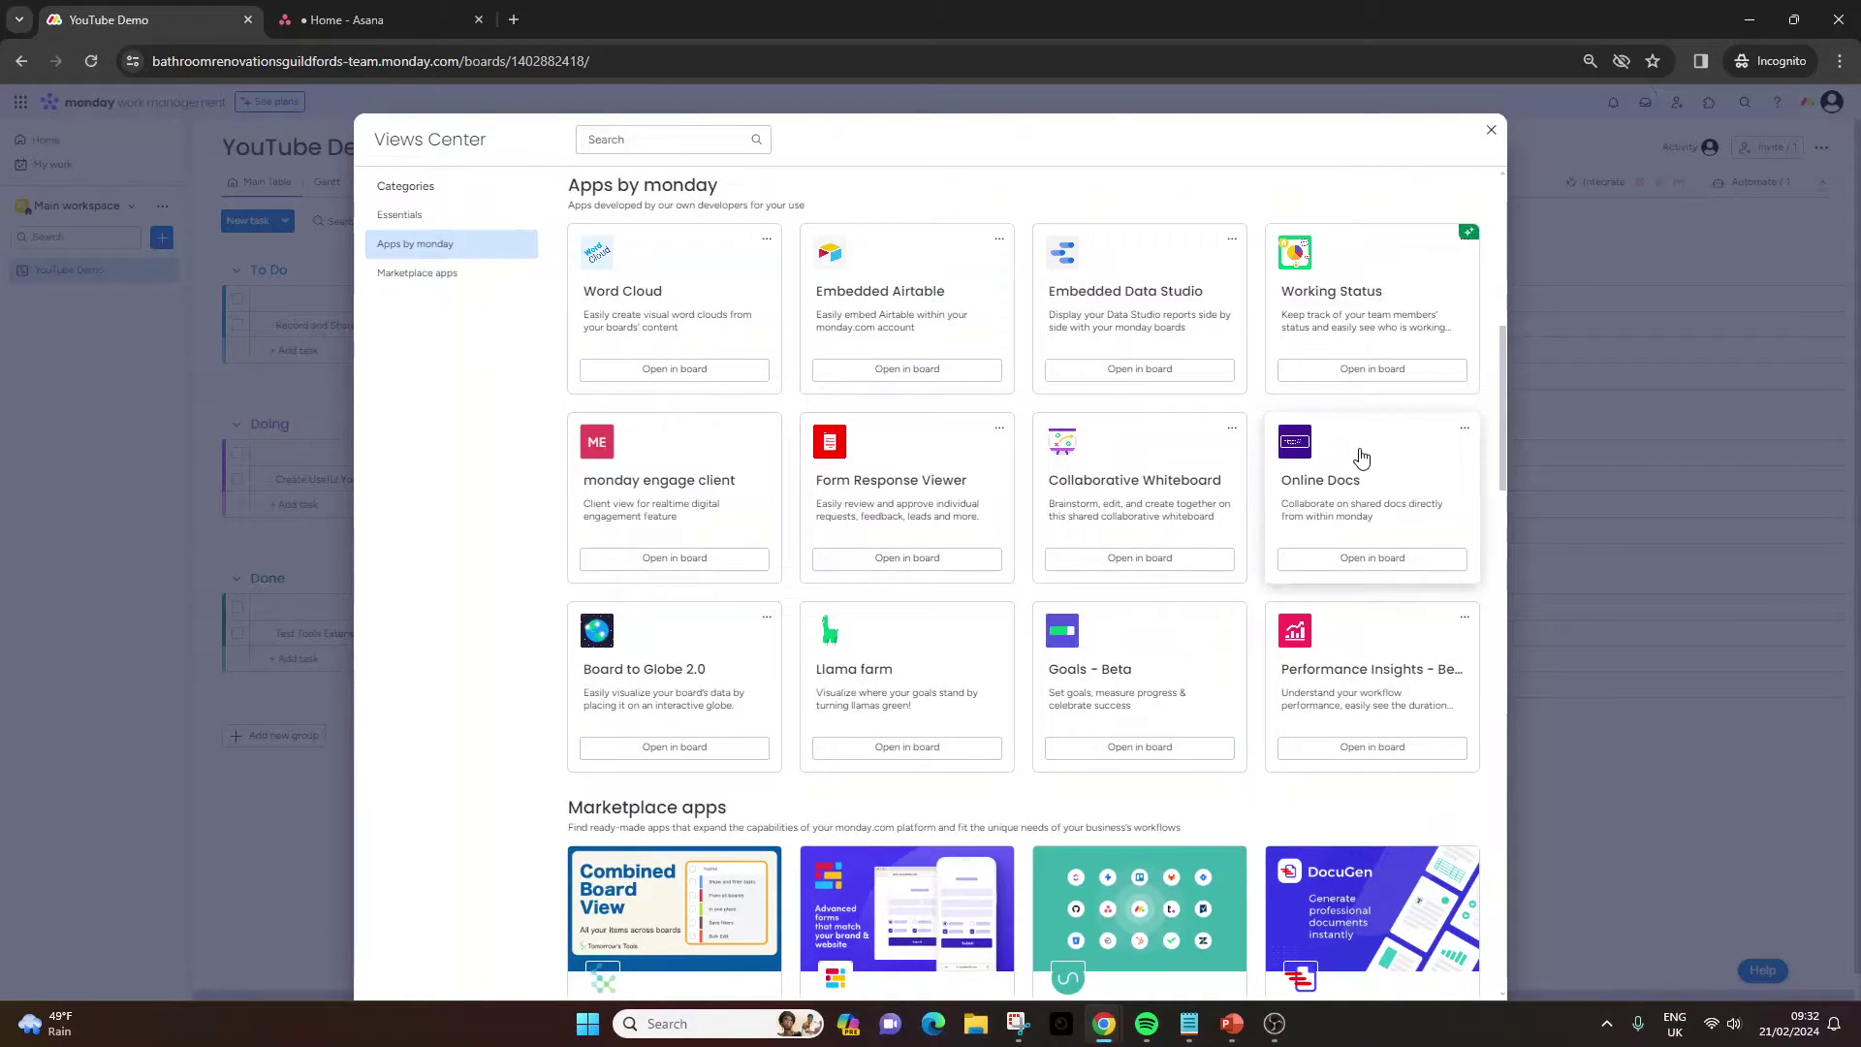
scroll(1260, 444, down, 7)
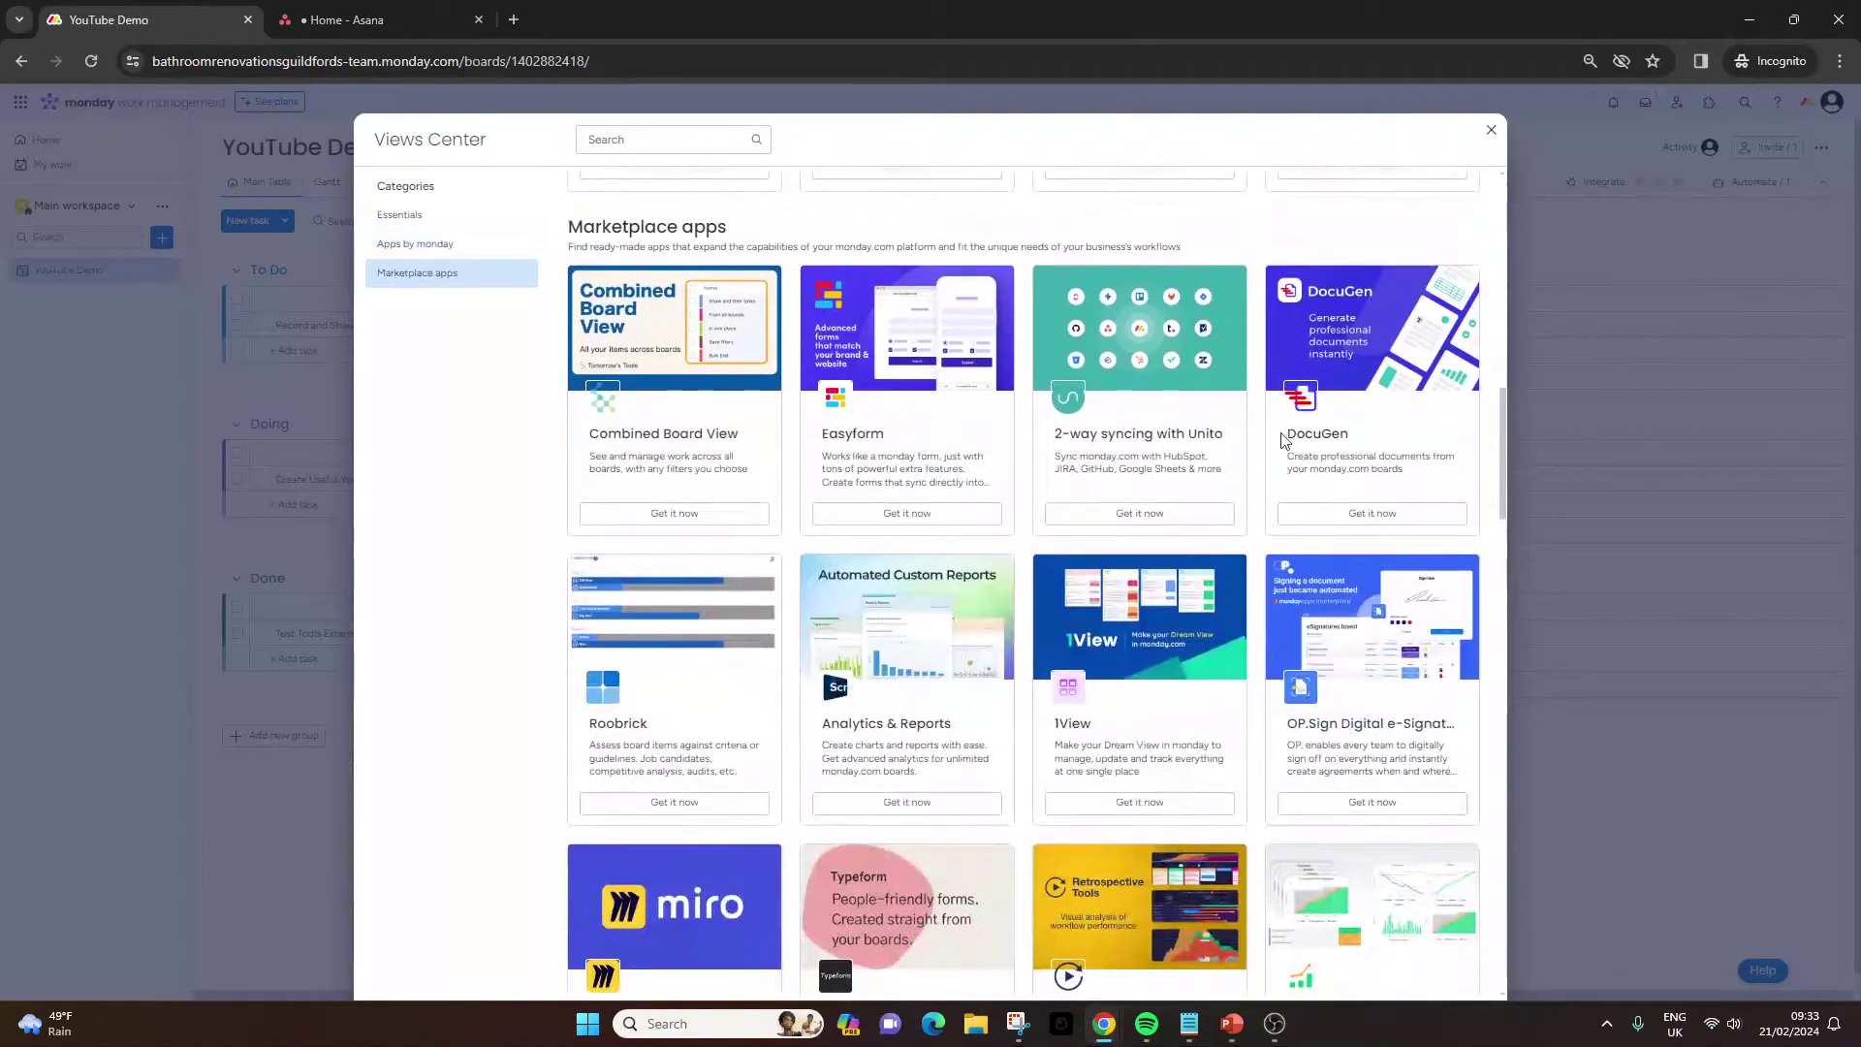
scroll(1223, 439, down, 3)
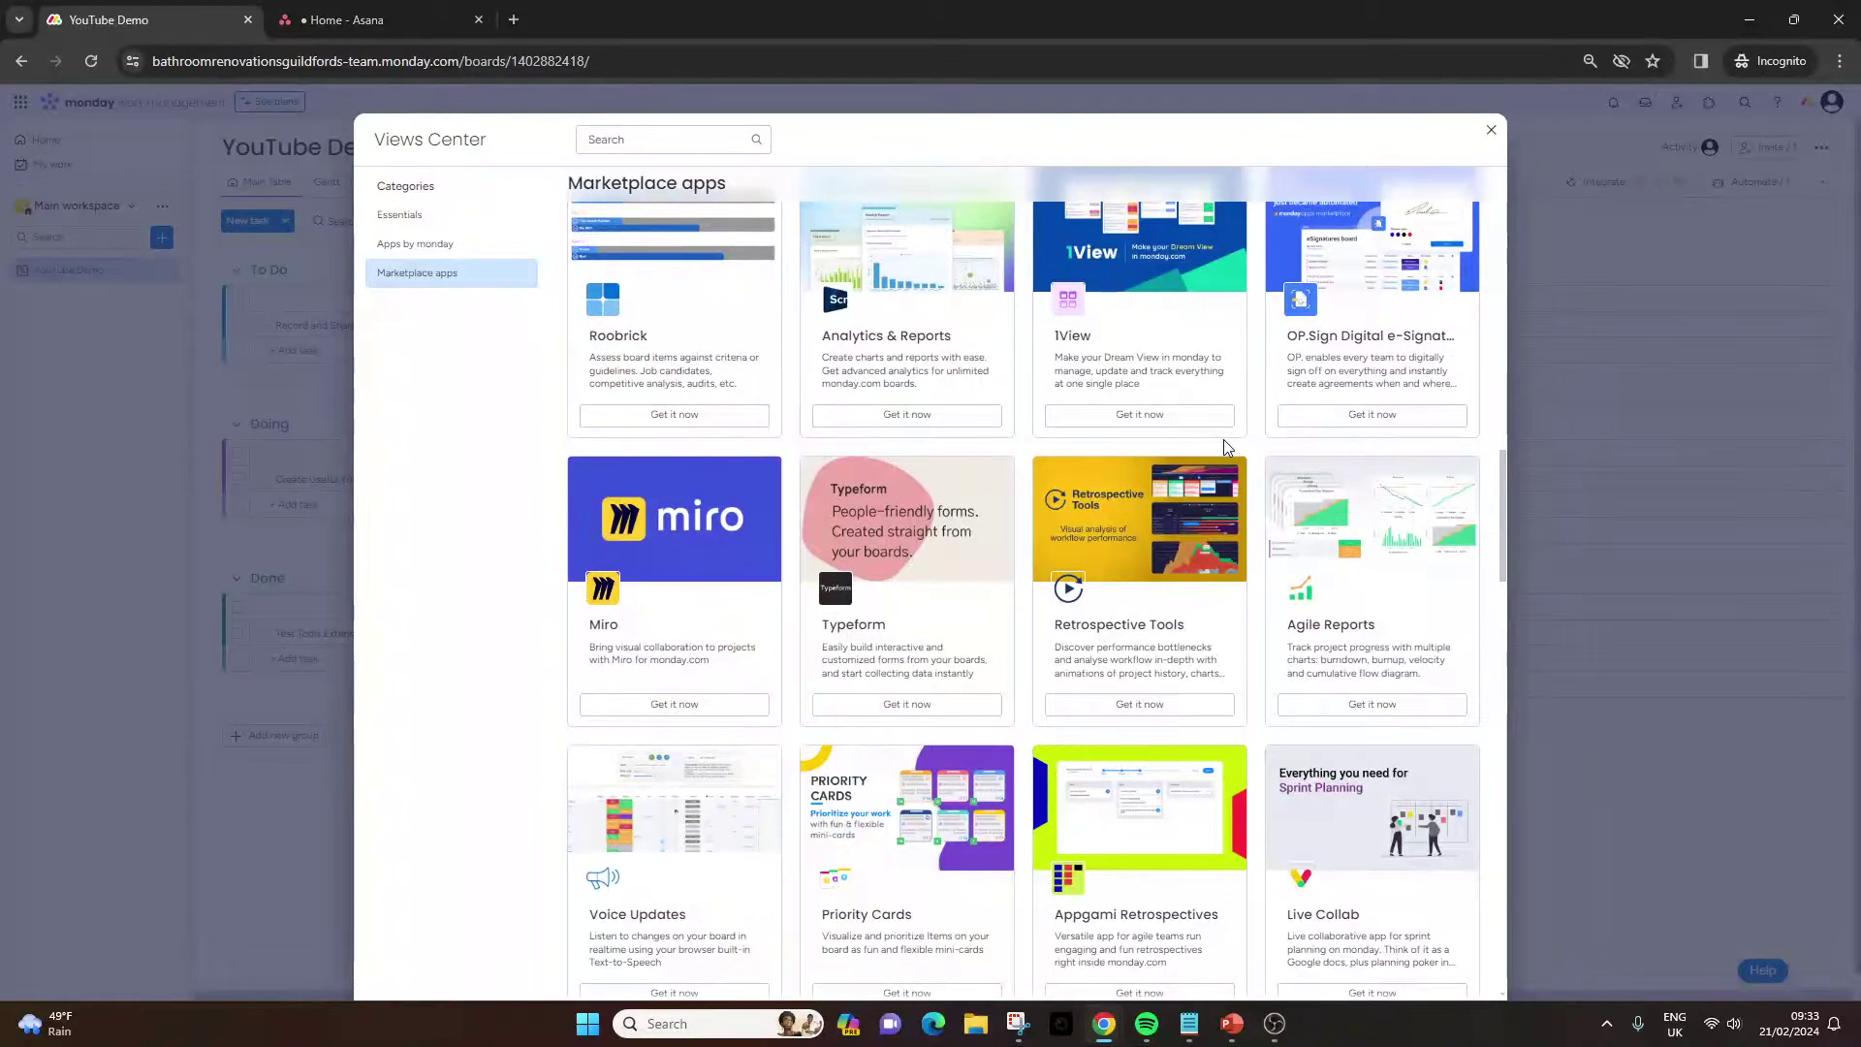
click(1624, 644)
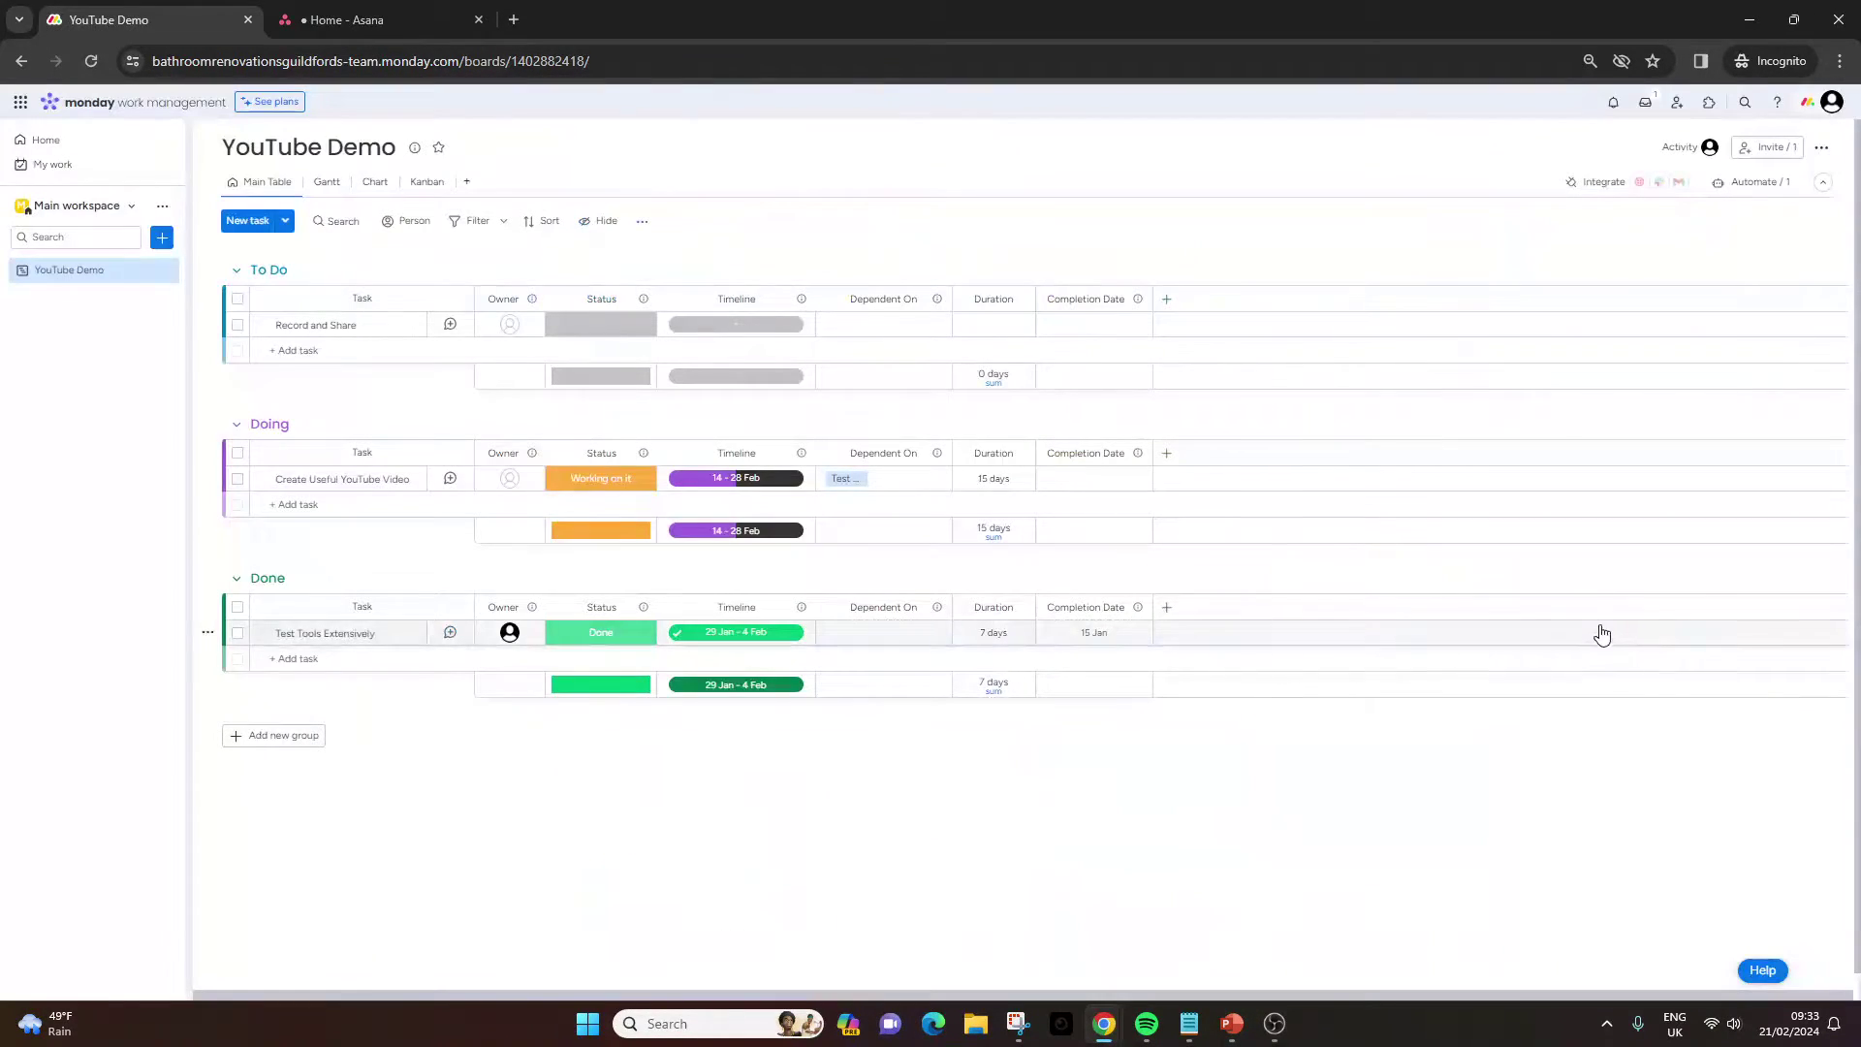
In the board's Chart view, add a Chart widget counting tasks by status.
click(376, 186)
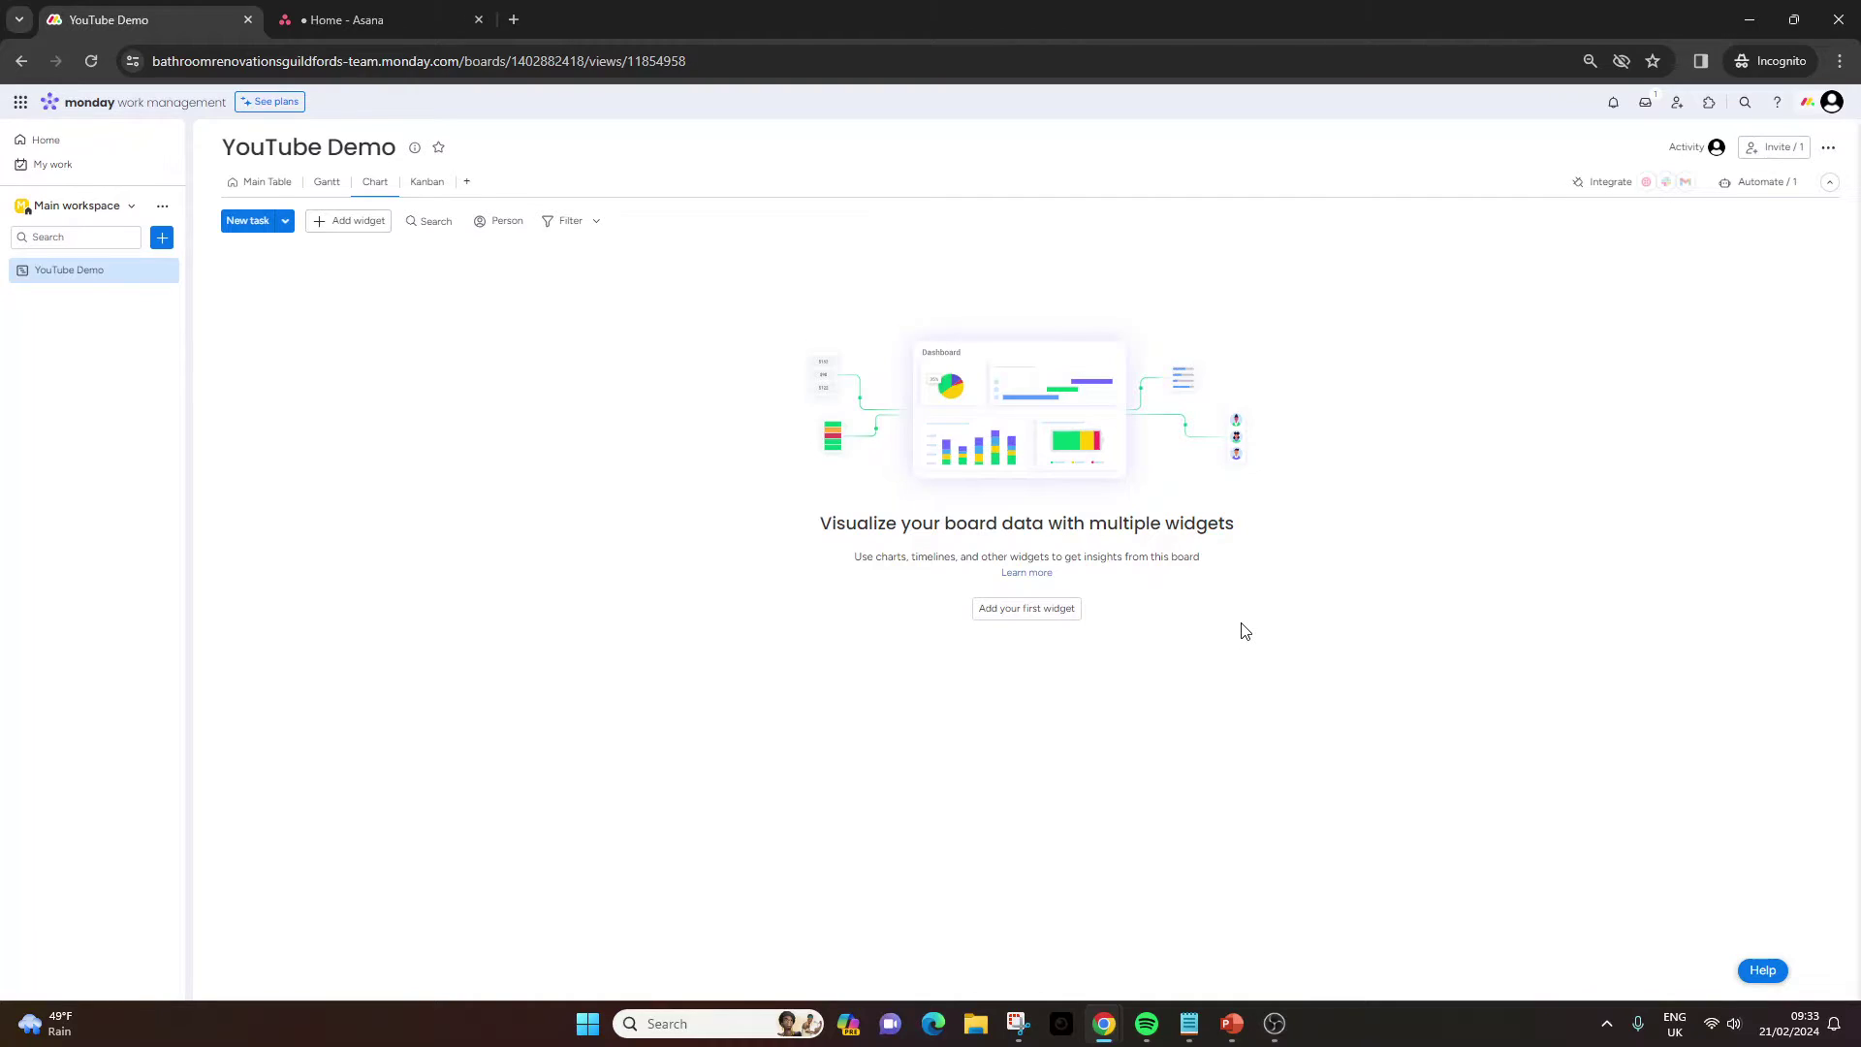
click(1045, 617)
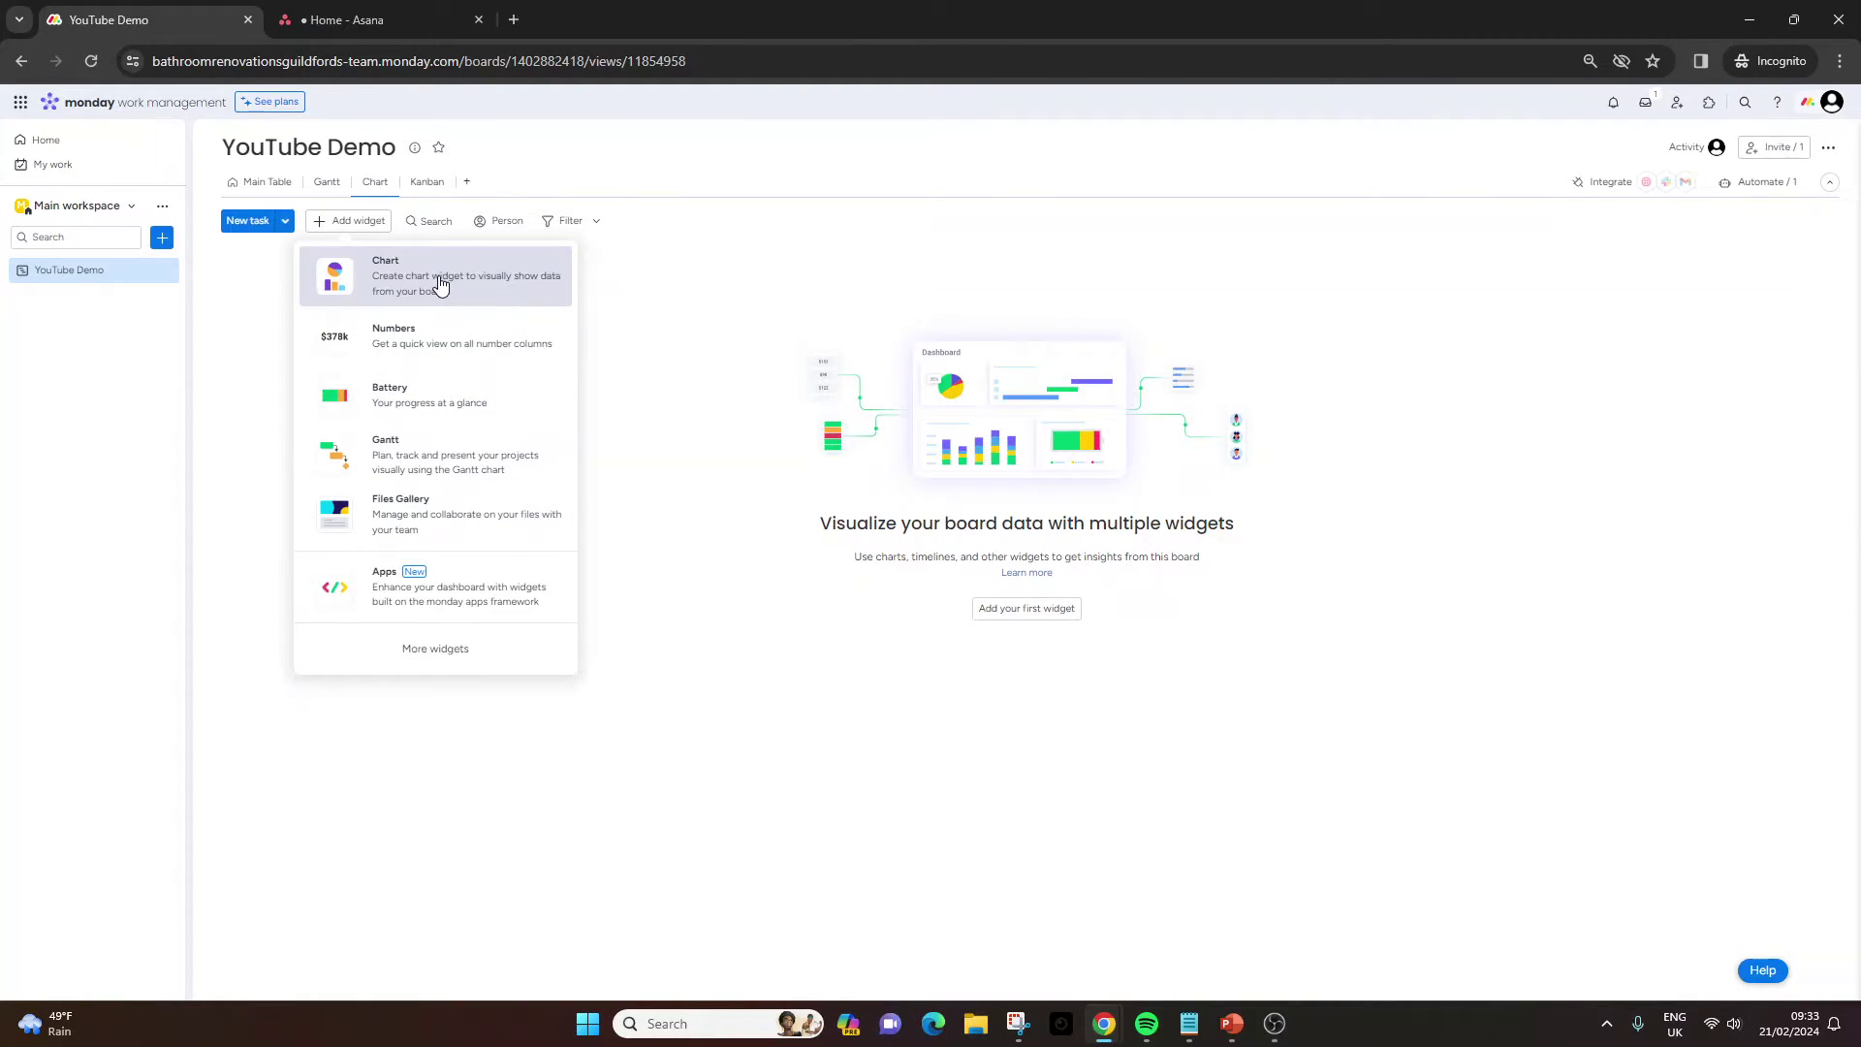
click(594, 361)
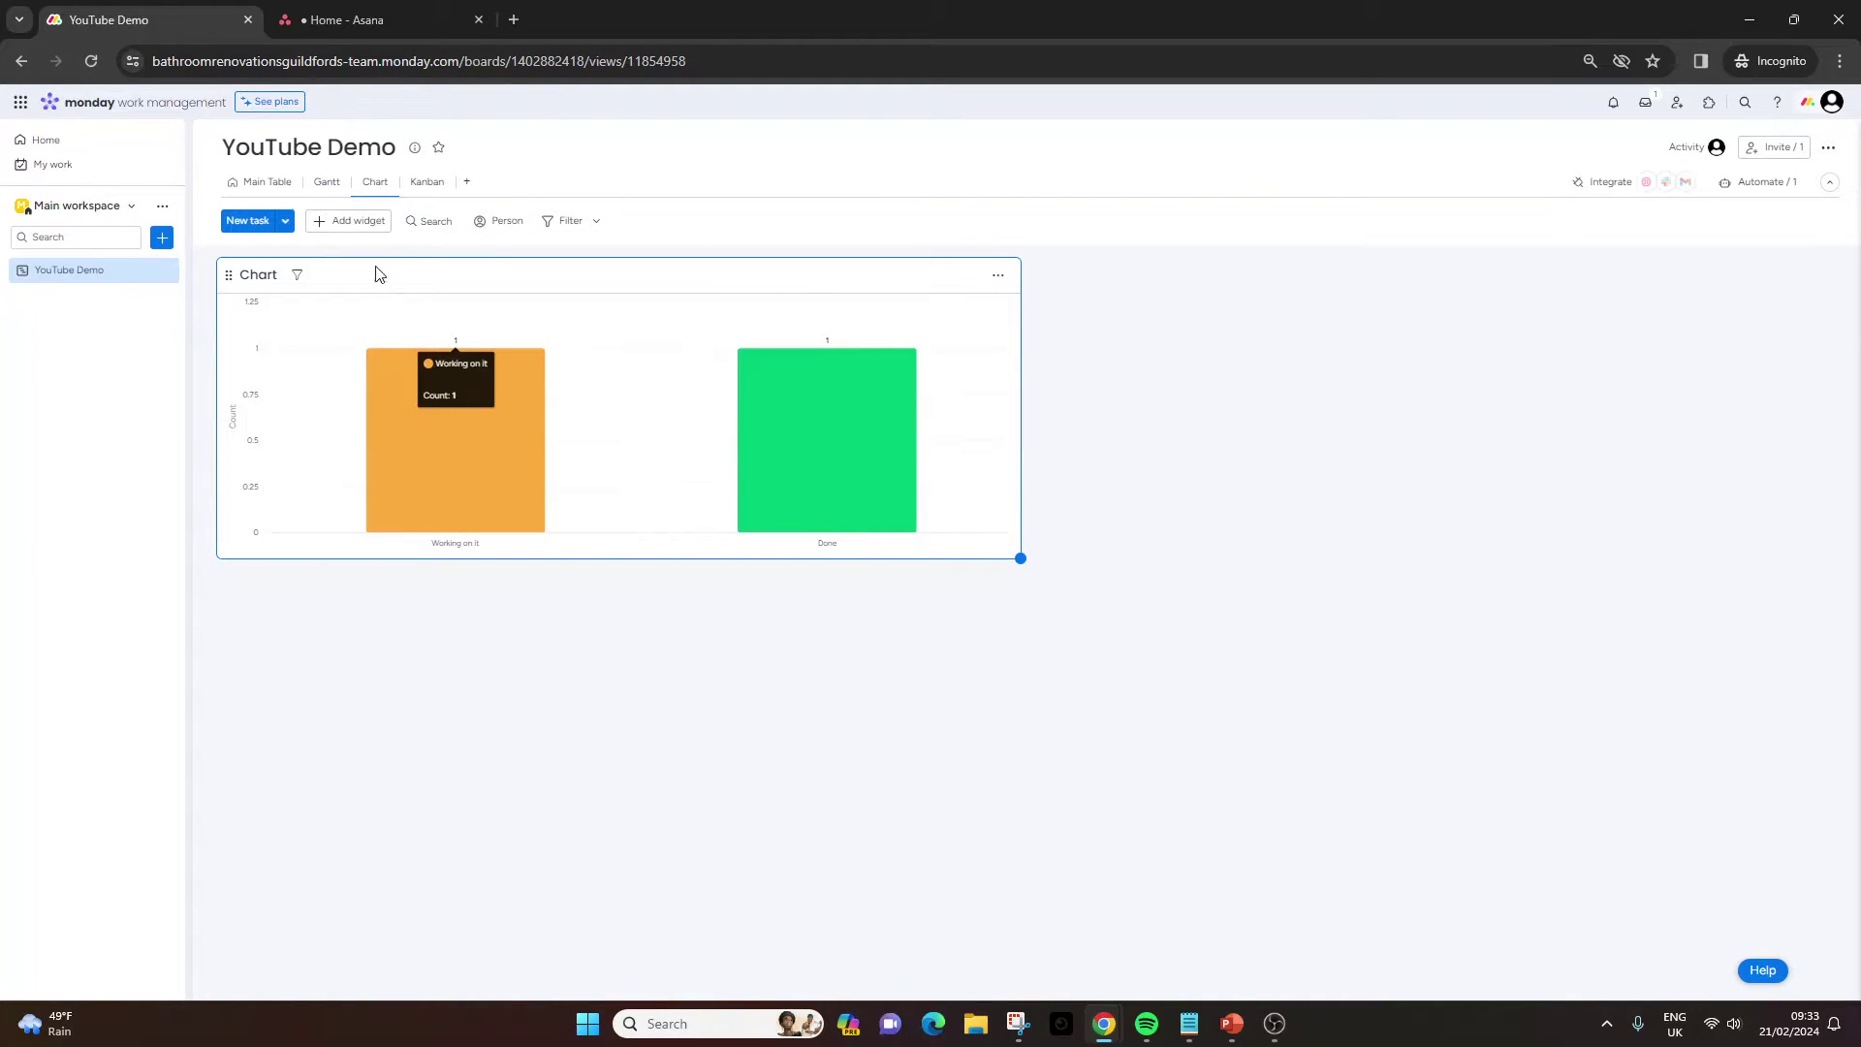
Compare Main Table with the Chart view's bar chart, then open the chart widget's More options.
click(260, 184)
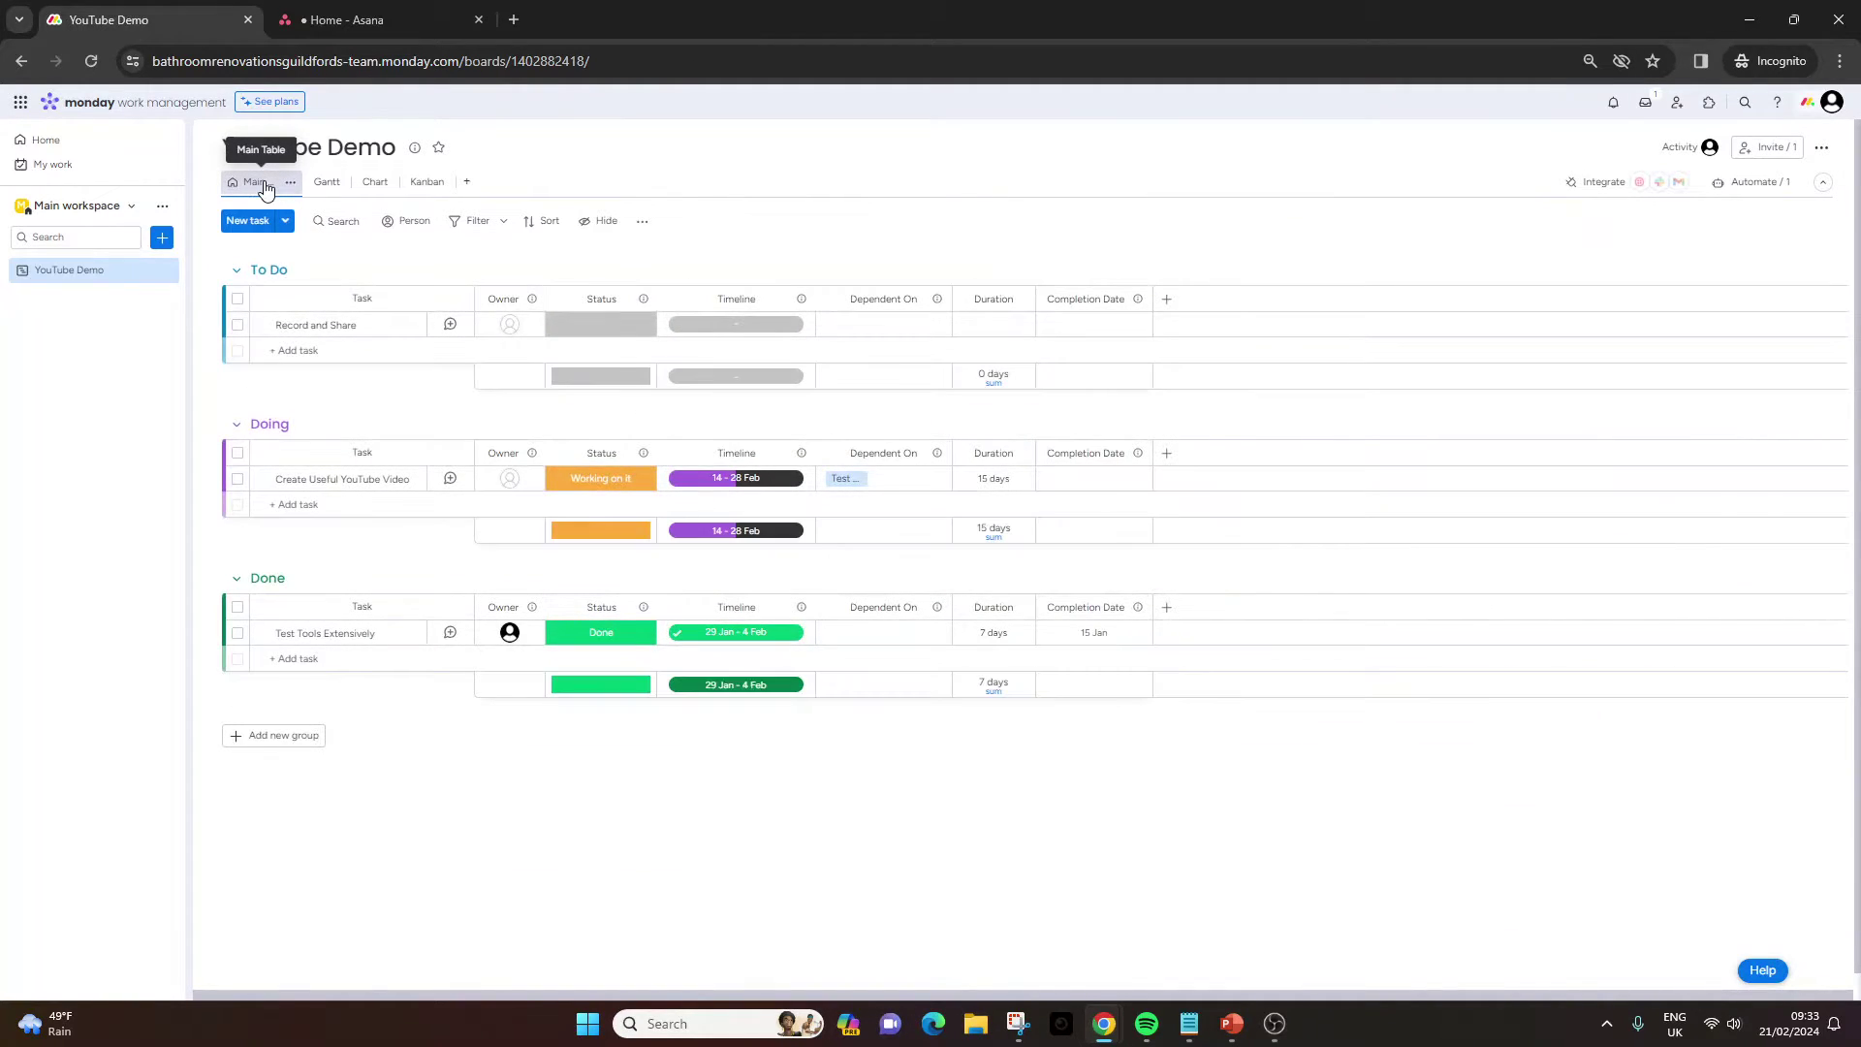
click(371, 188)
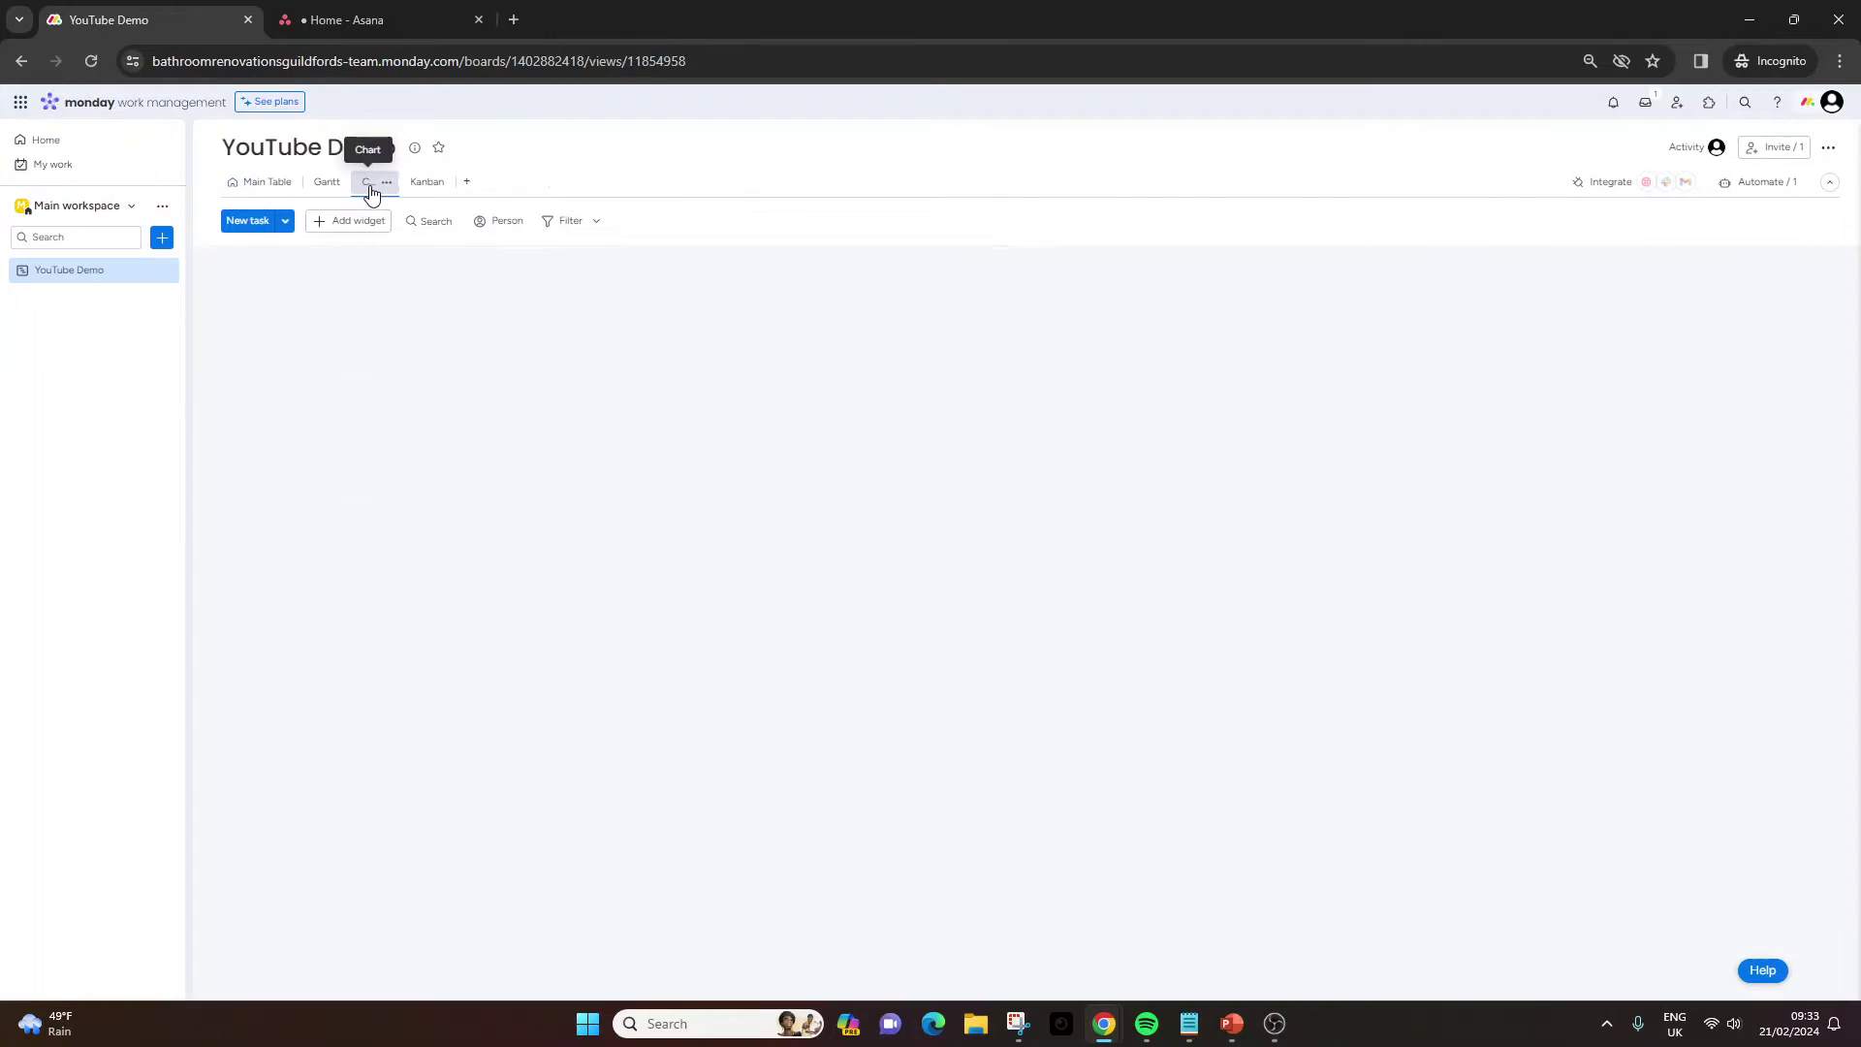
click(258, 184)
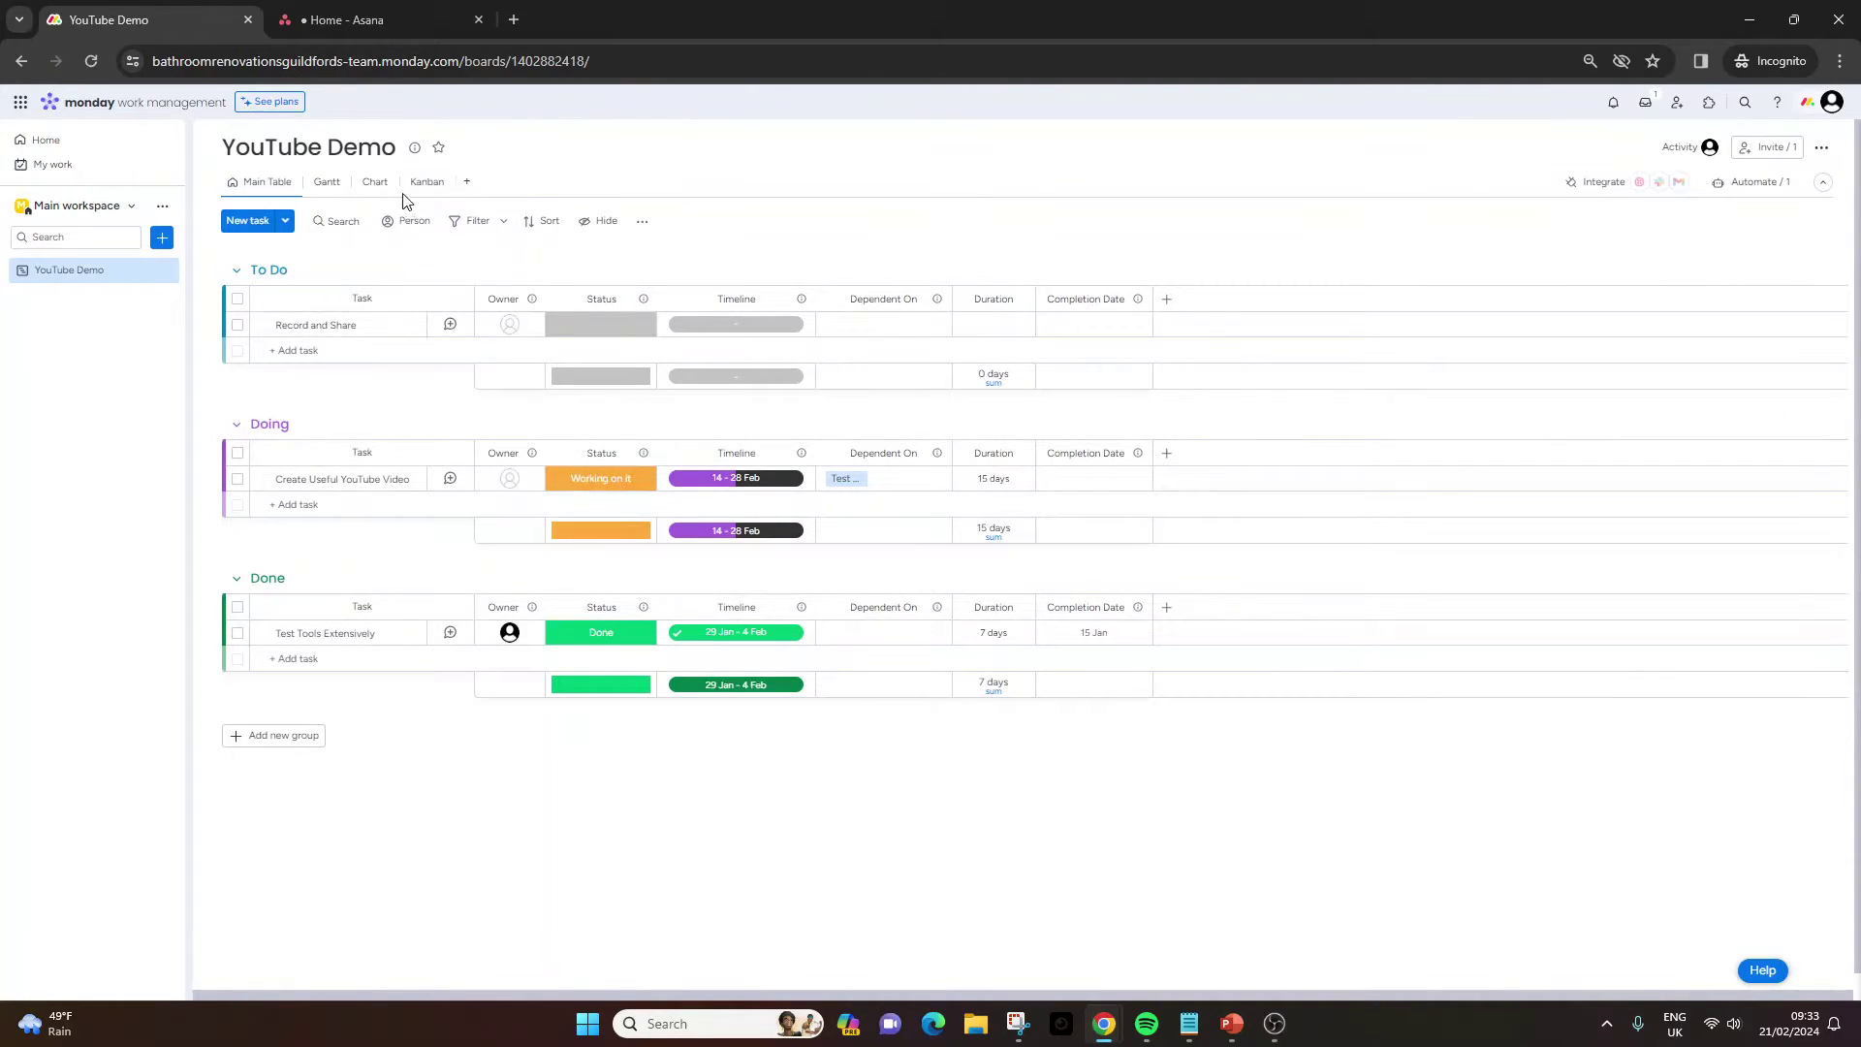
click(366, 188)
click(998, 279)
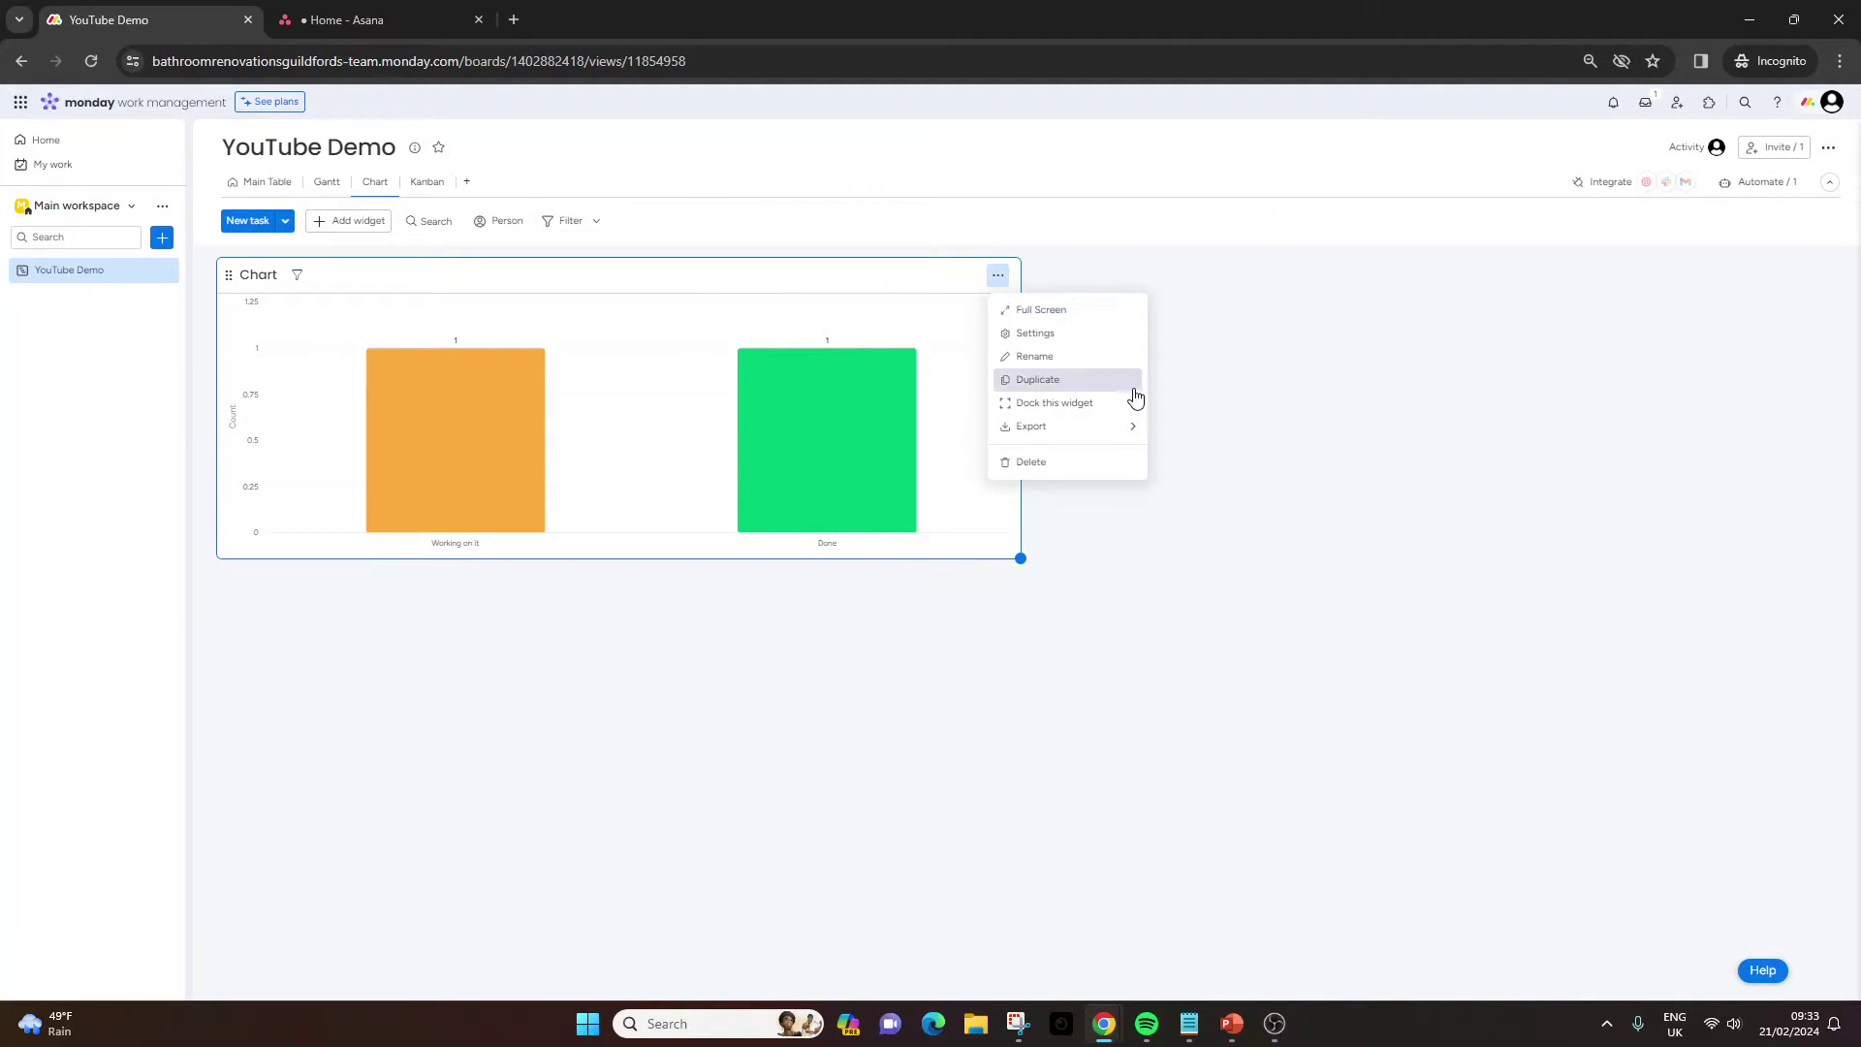
Cycle the status chart through pie, bar, line, stacked and bubble, settle on donut, and return to Main Table.
click(1063, 334)
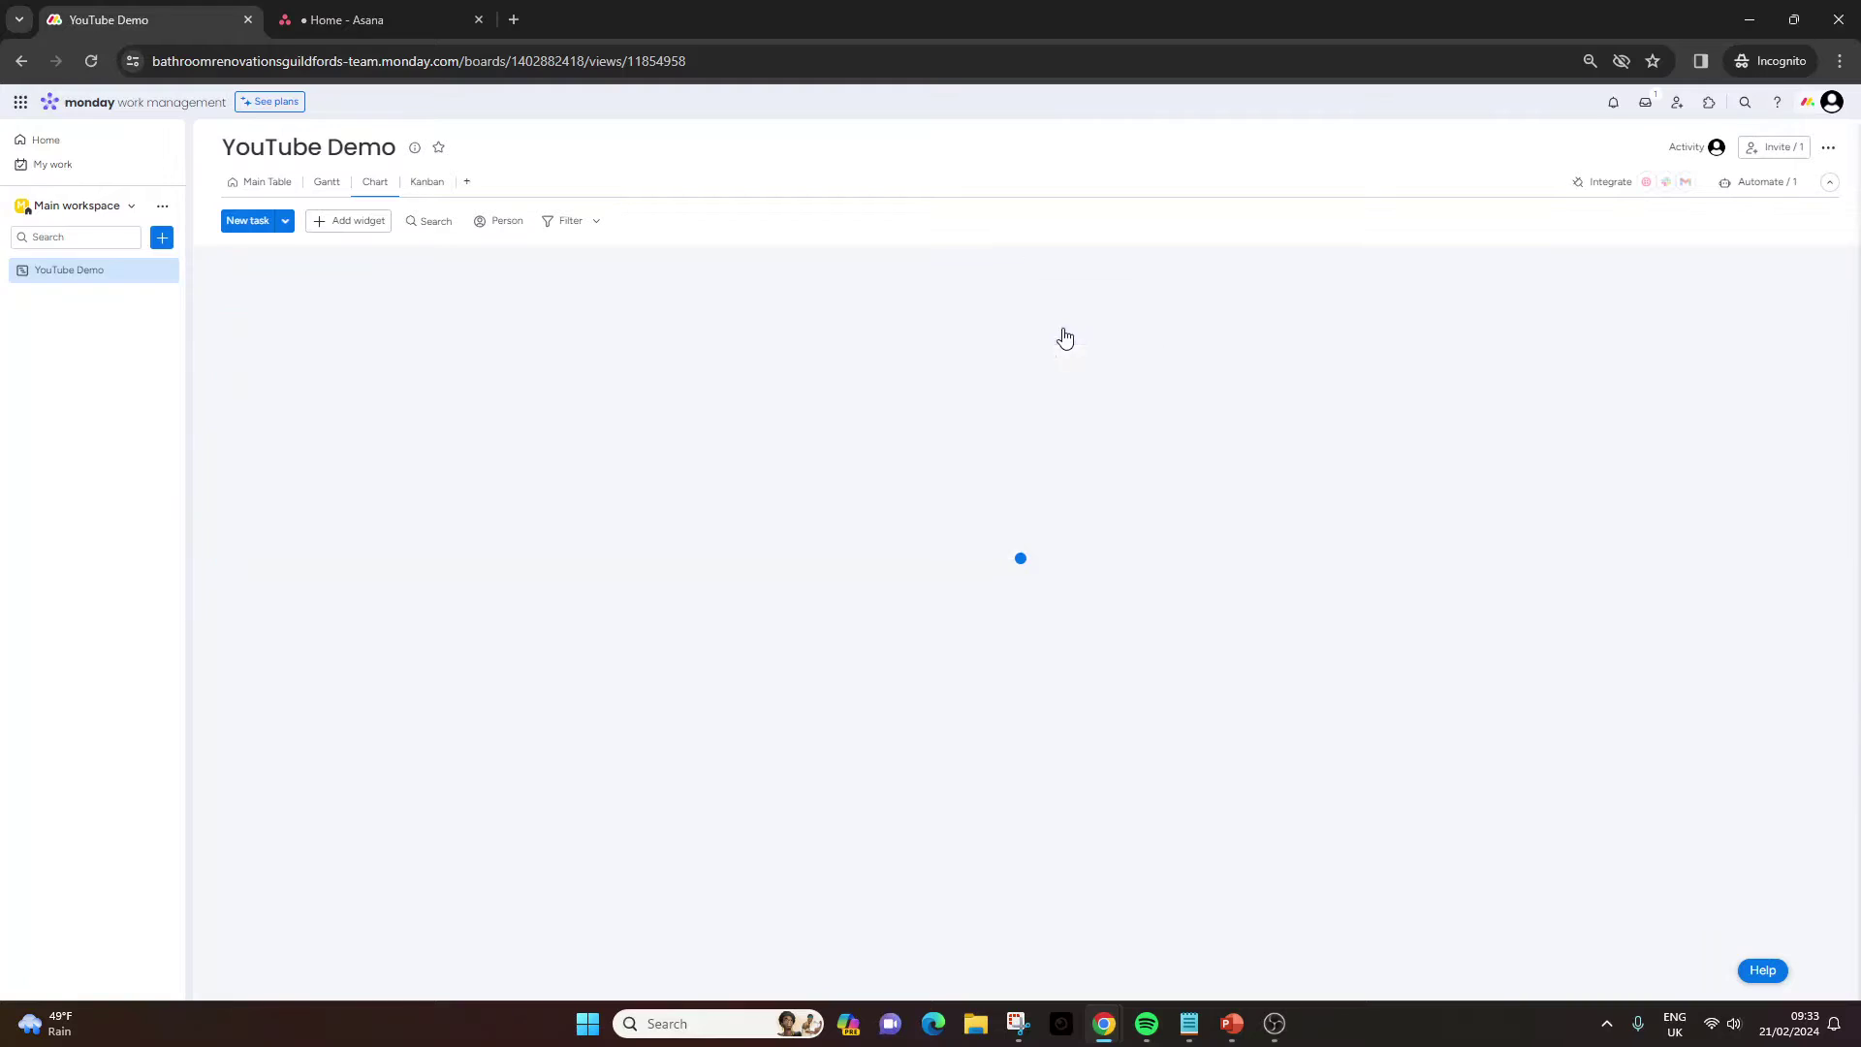
click(1590, 315)
click(1633, 315)
click(1676, 315)
click(1718, 320)
click(1764, 315)
click(1634, 394)
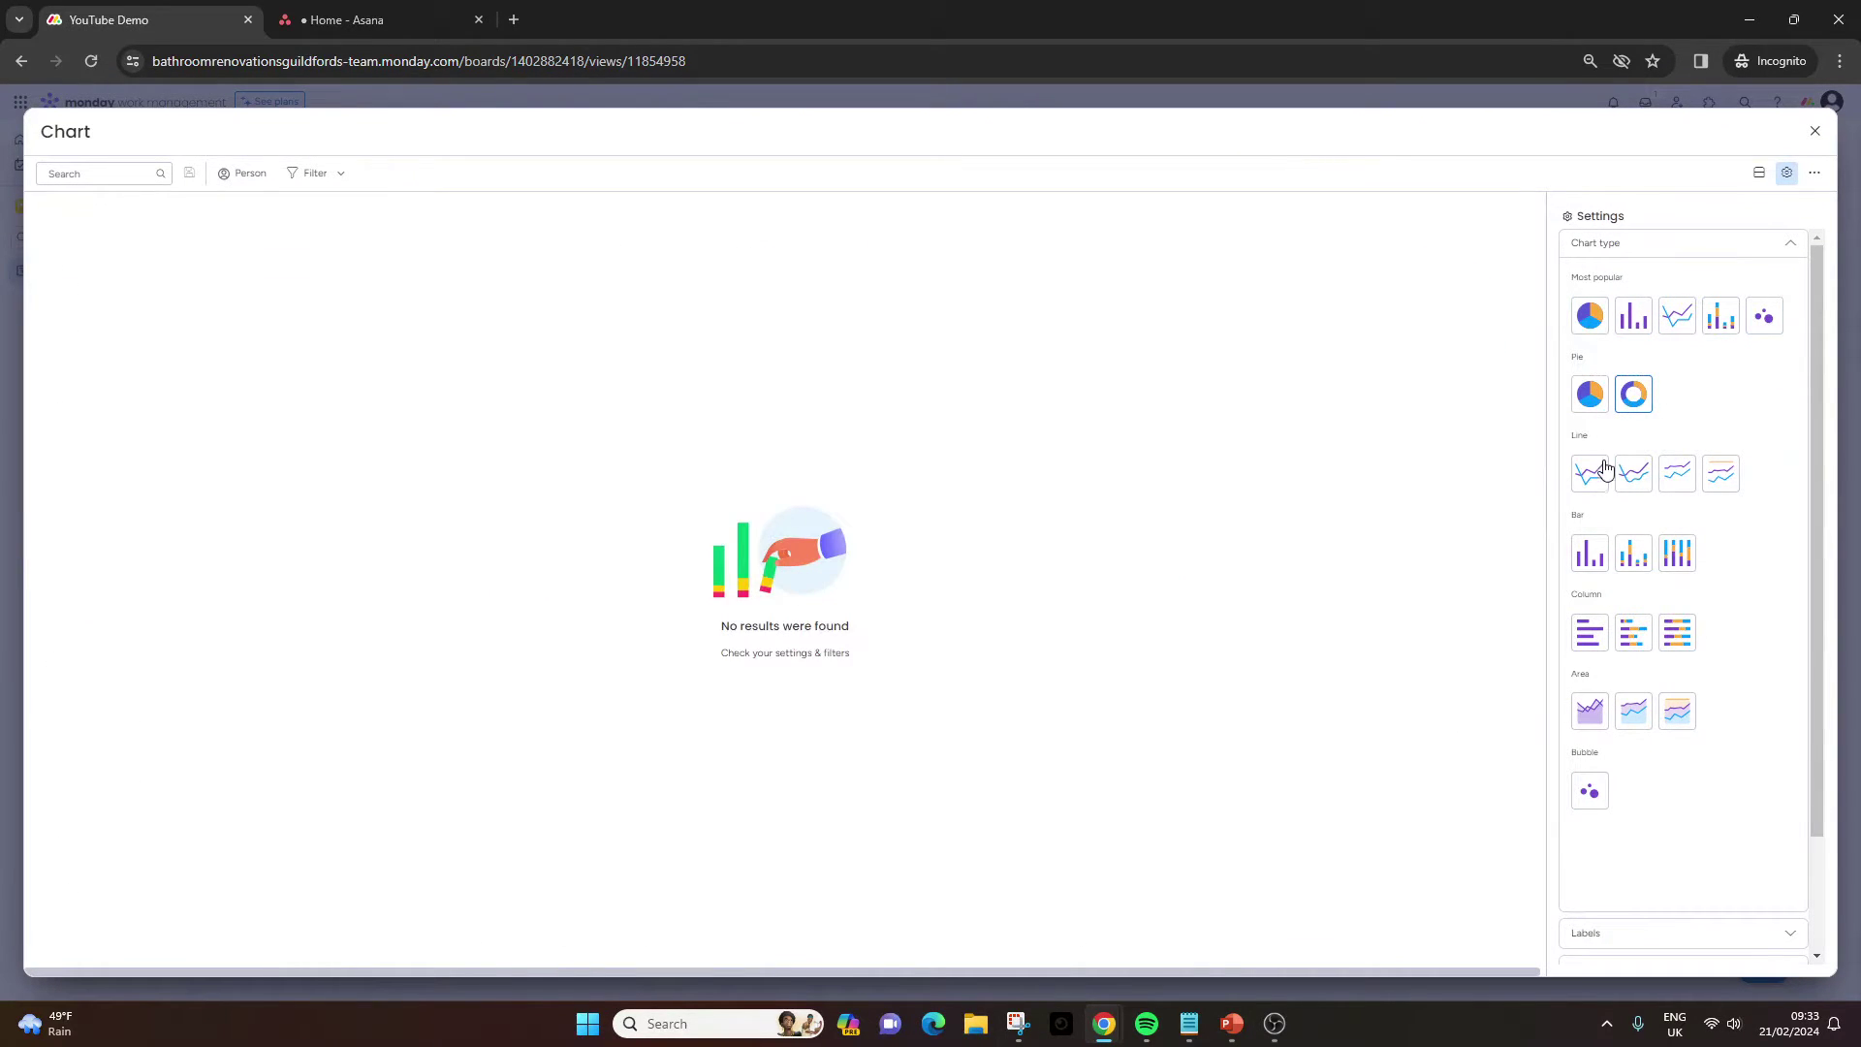
click(1815, 131)
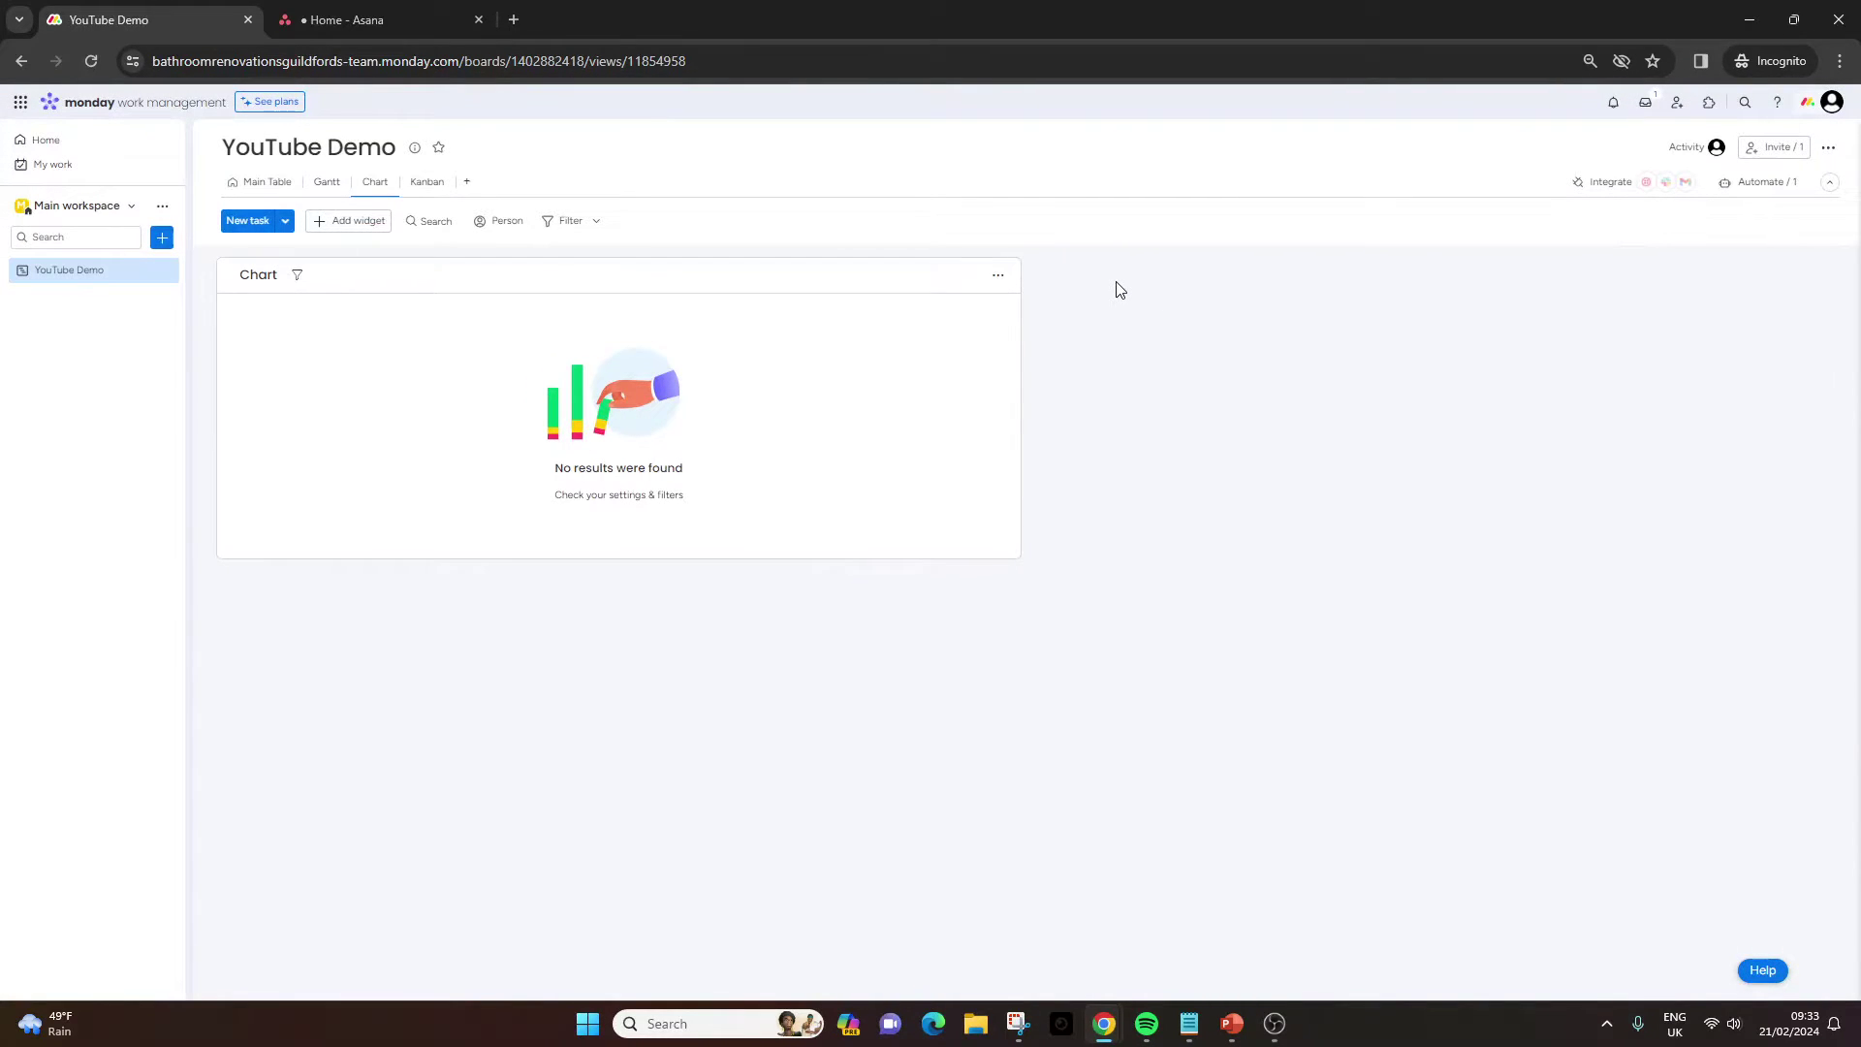
click(296, 189)
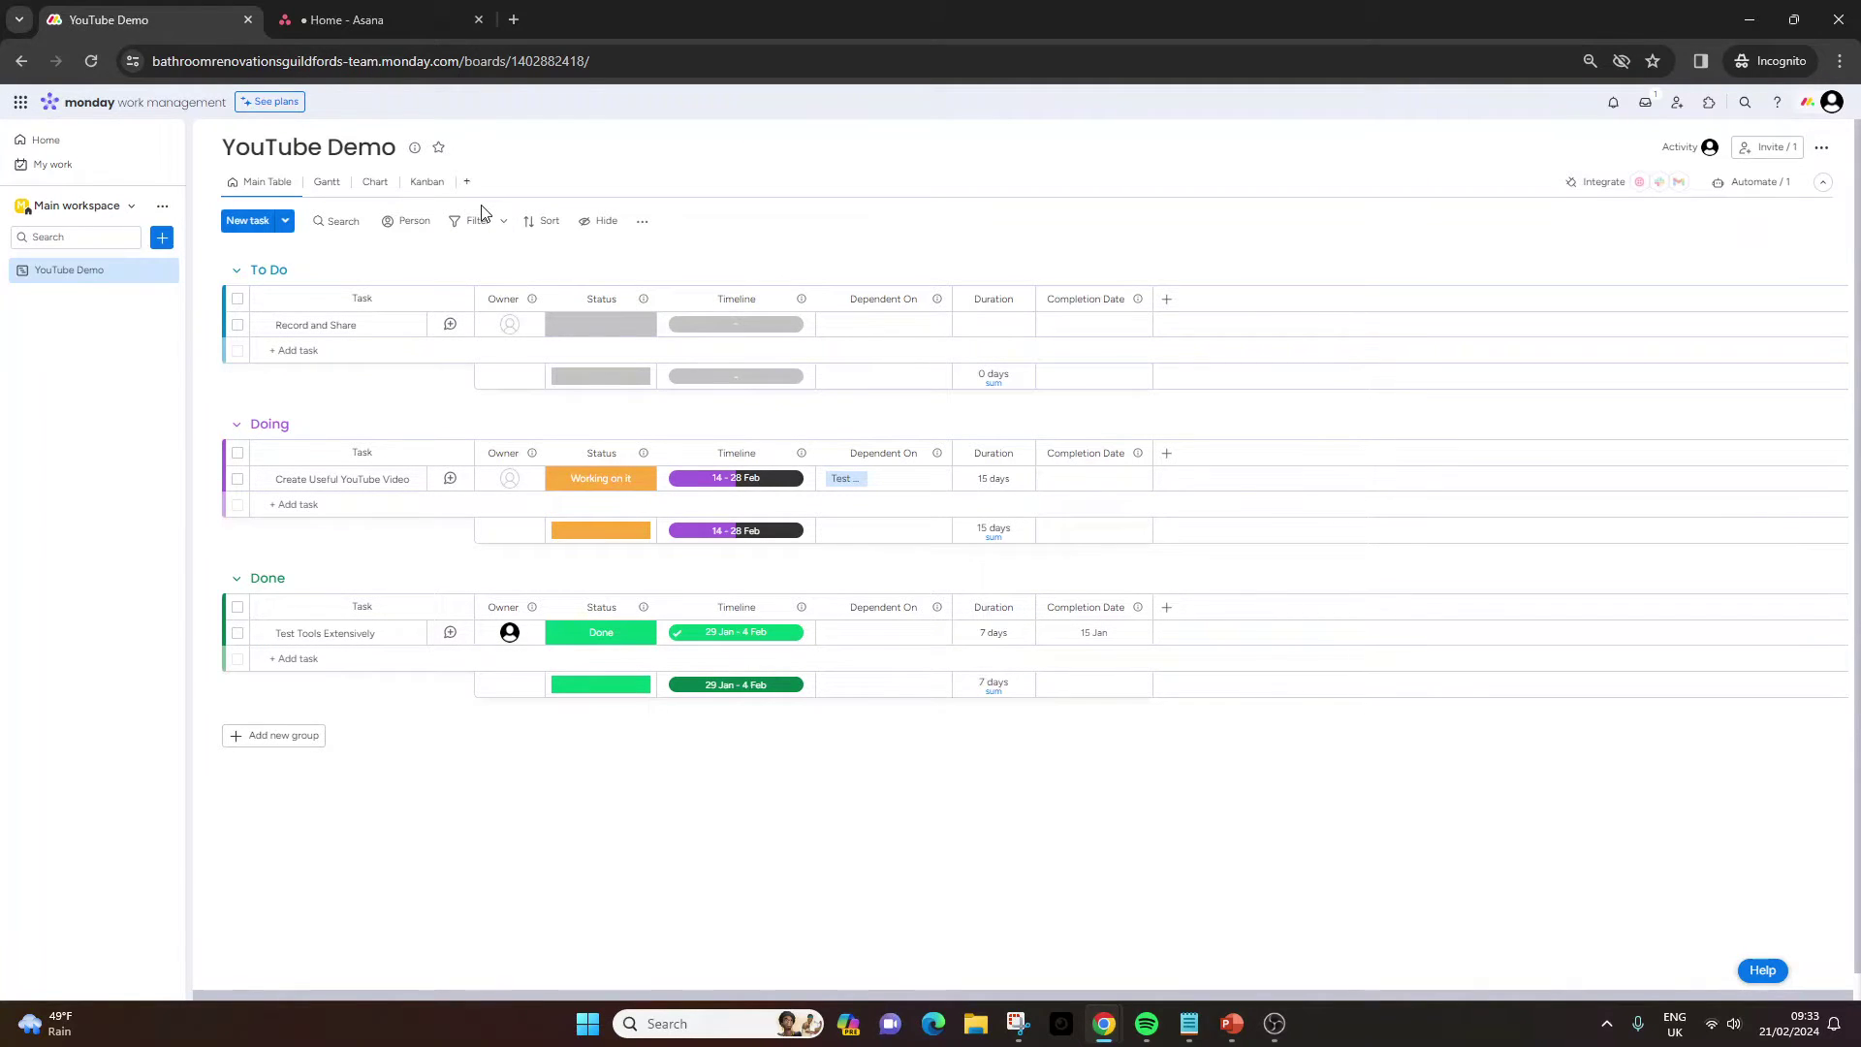
On the Asana Home page, set the Customize Home background to the white swatch.
click(374, 10)
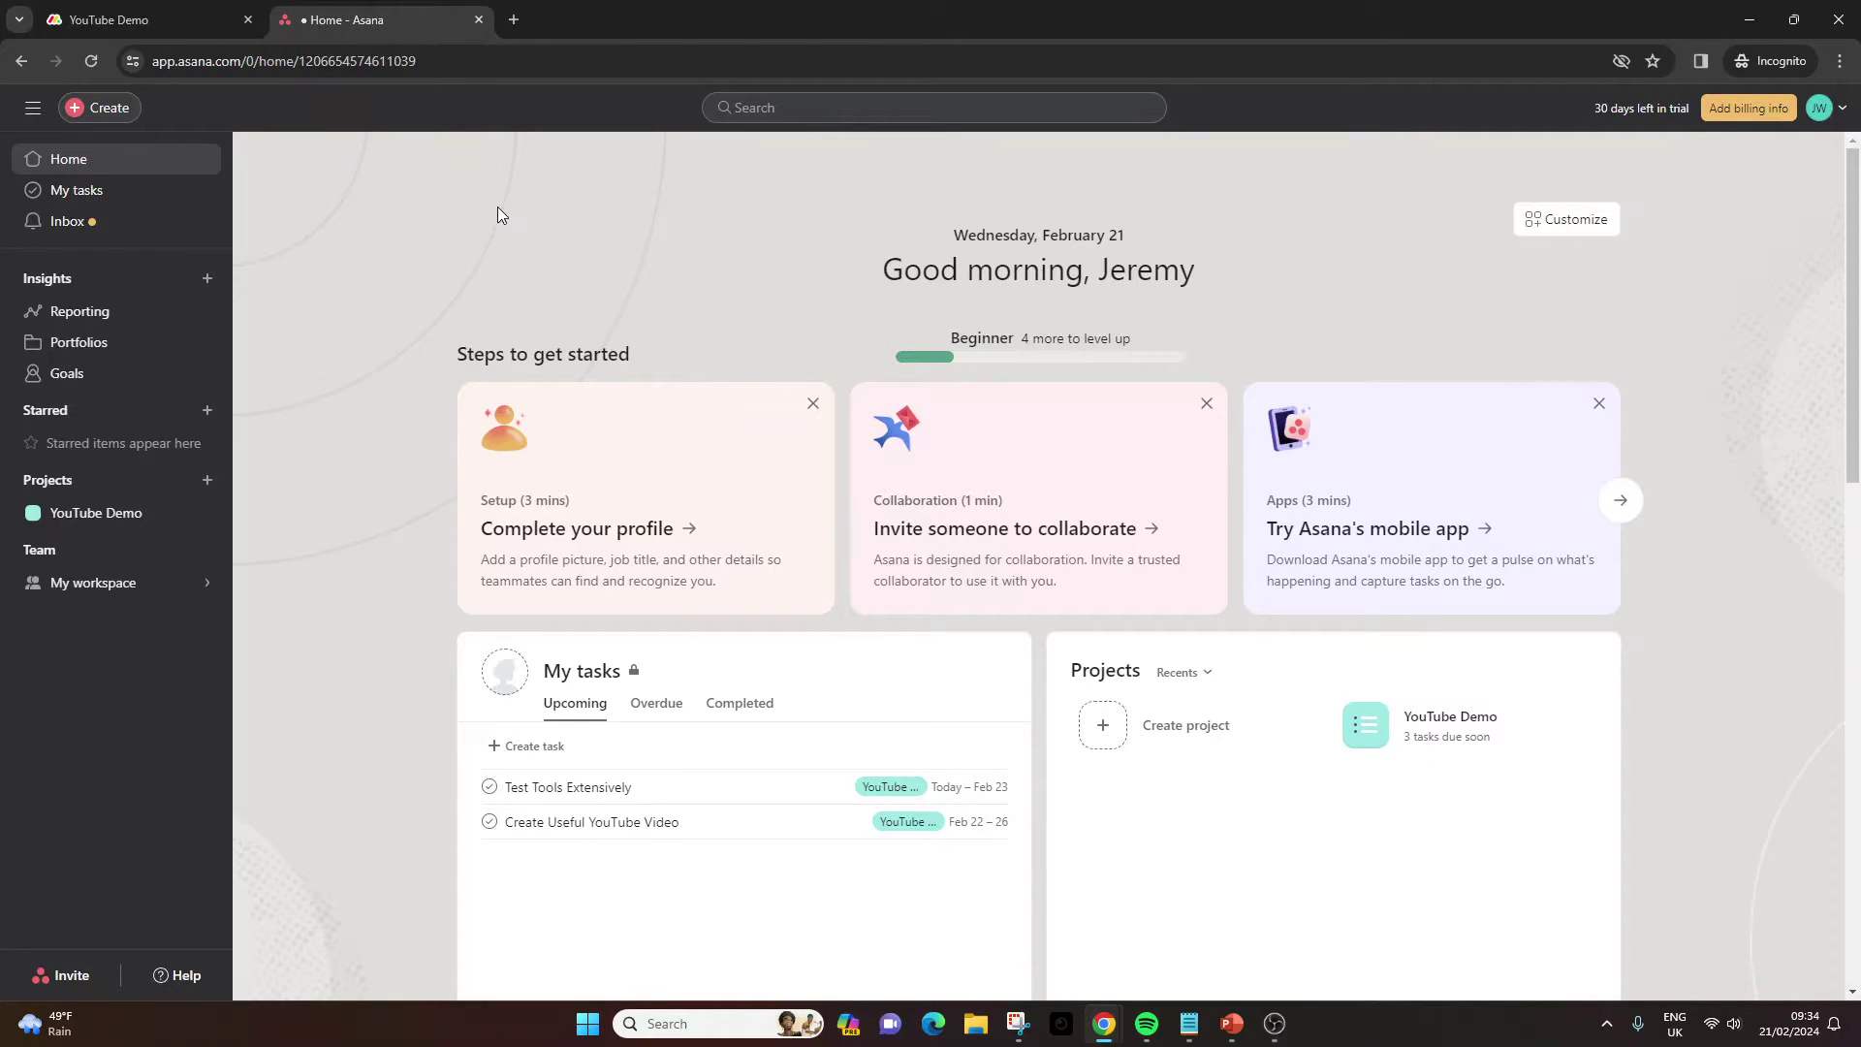
click(1577, 220)
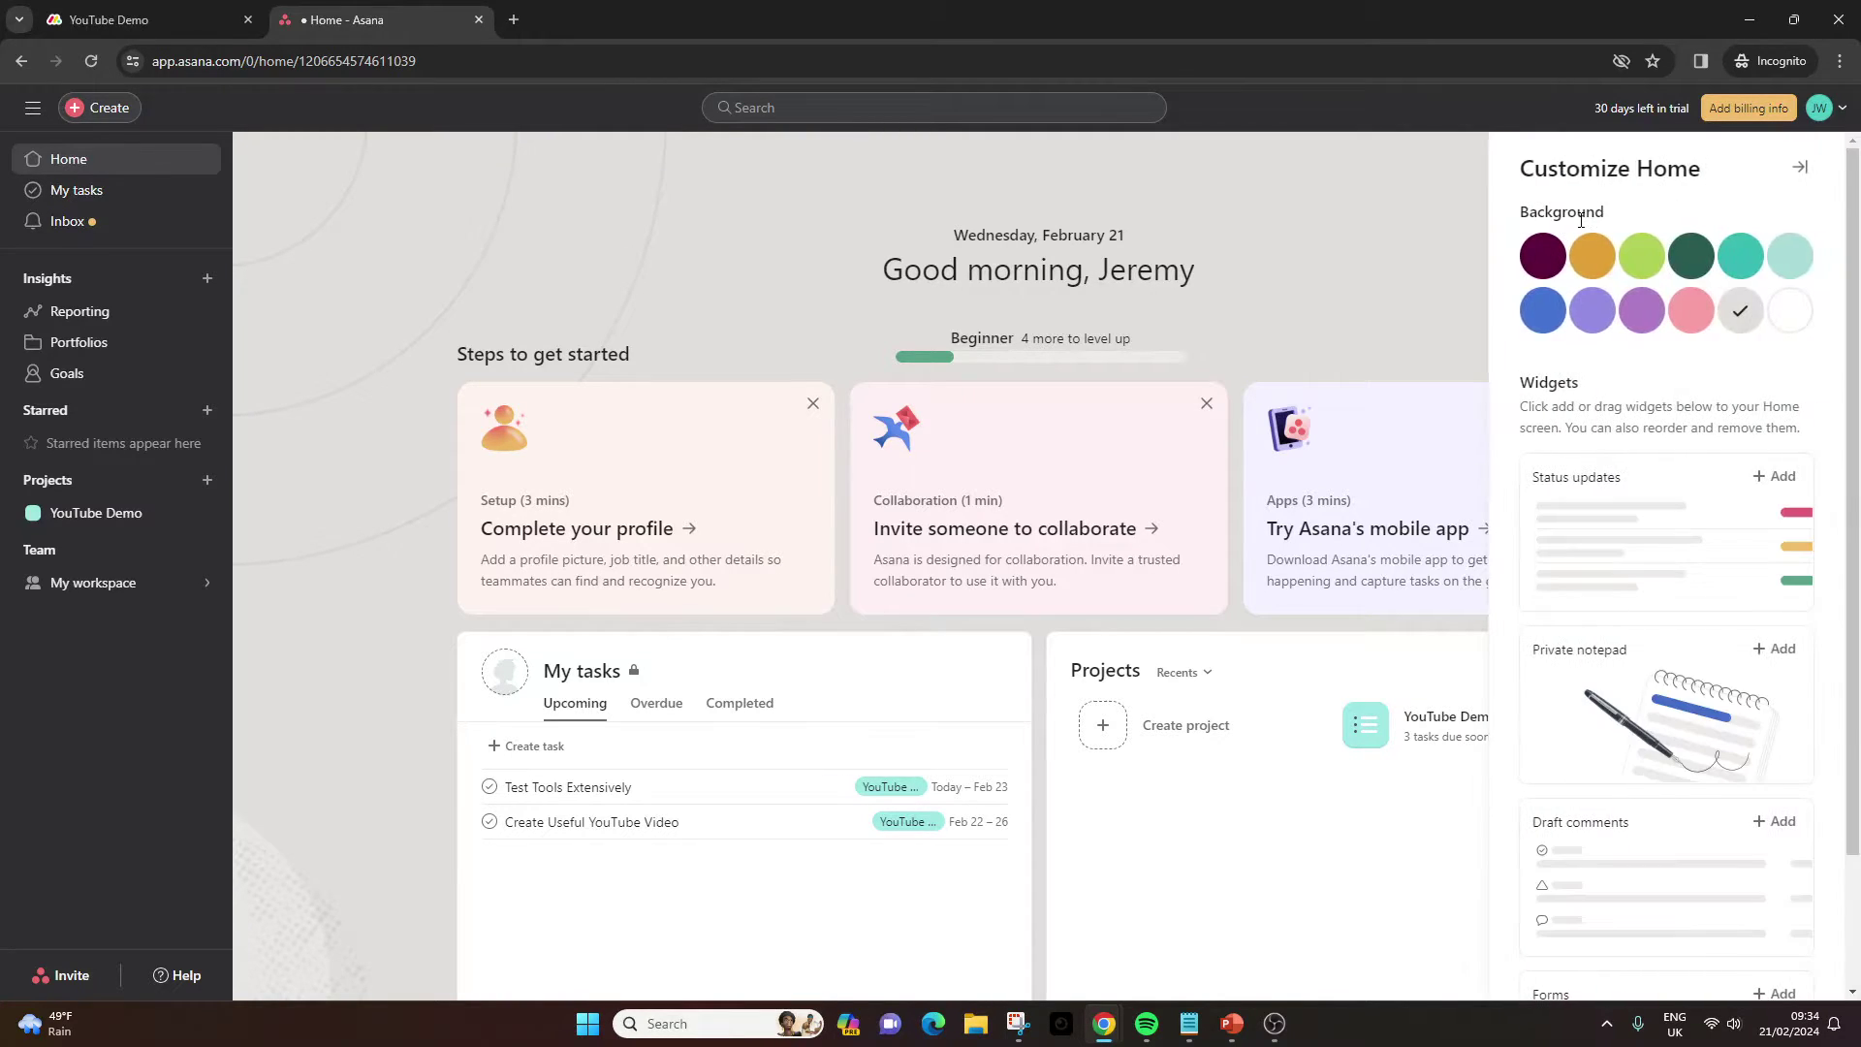
click(1795, 306)
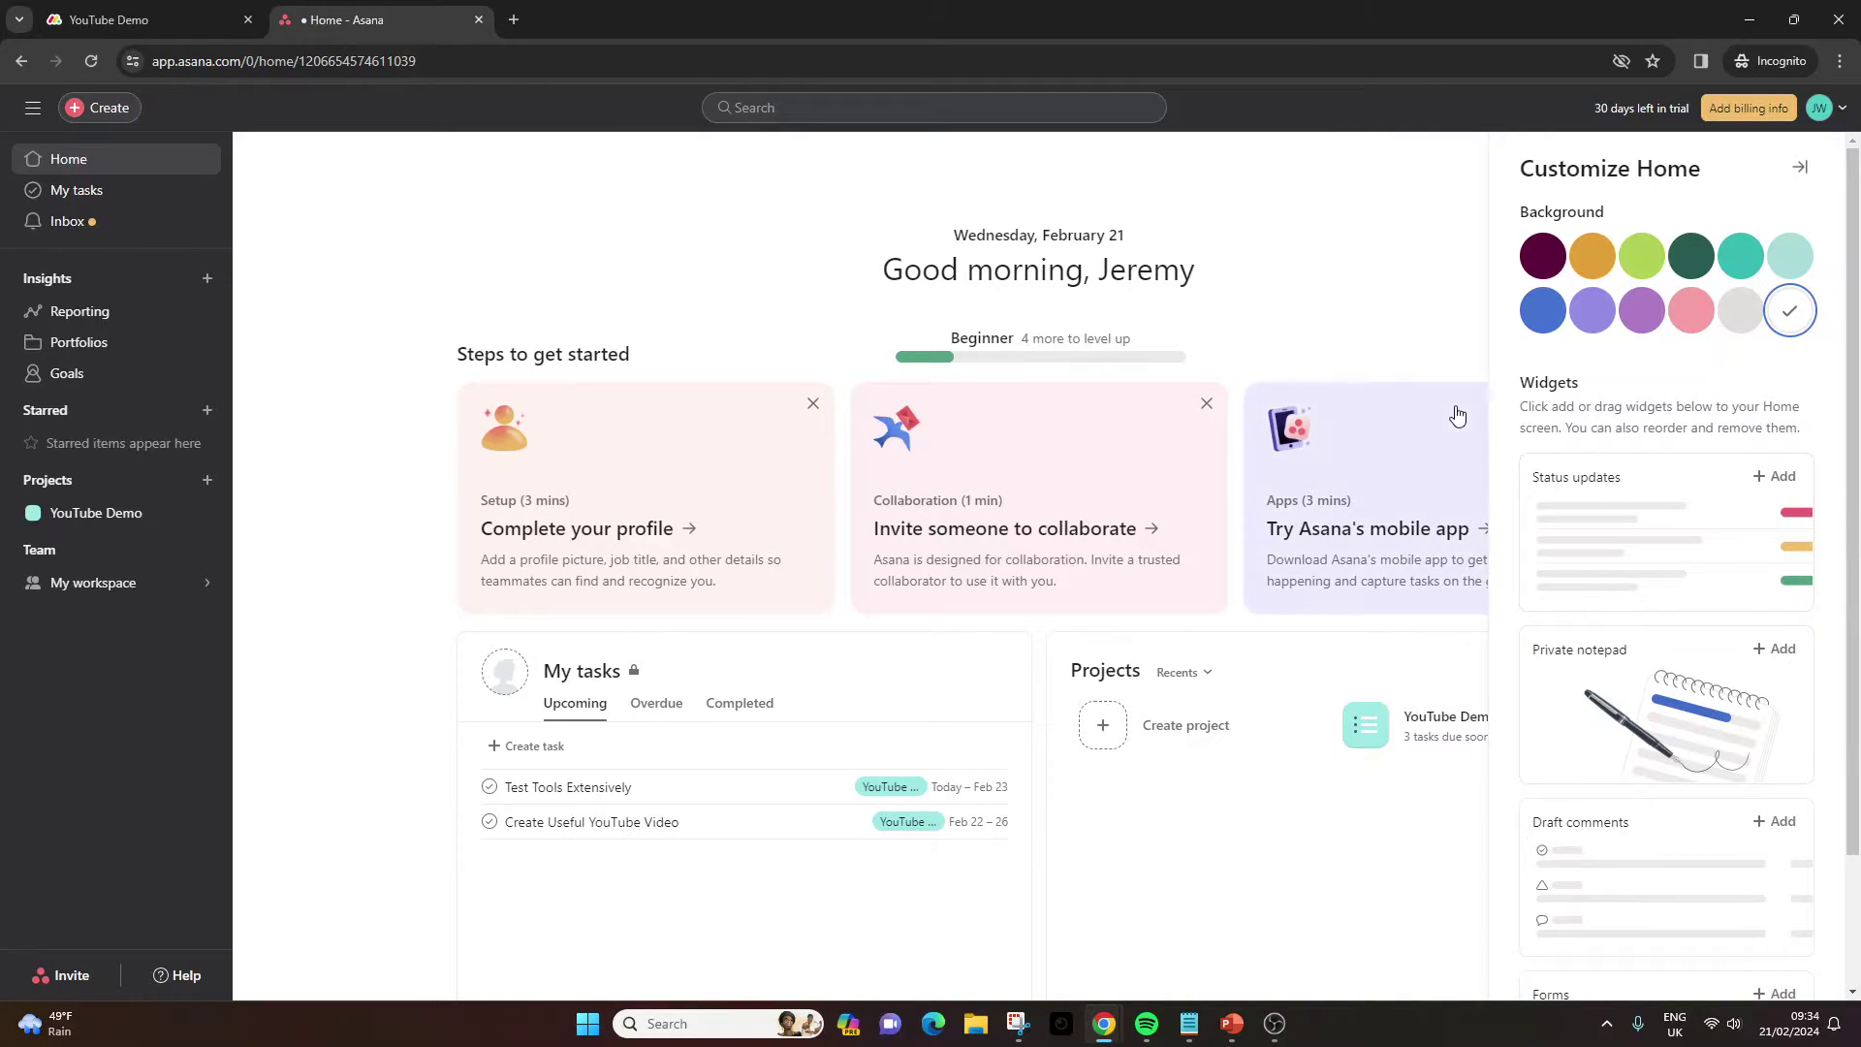
click(1233, 283)
scroll(1282, 296, down, 8)
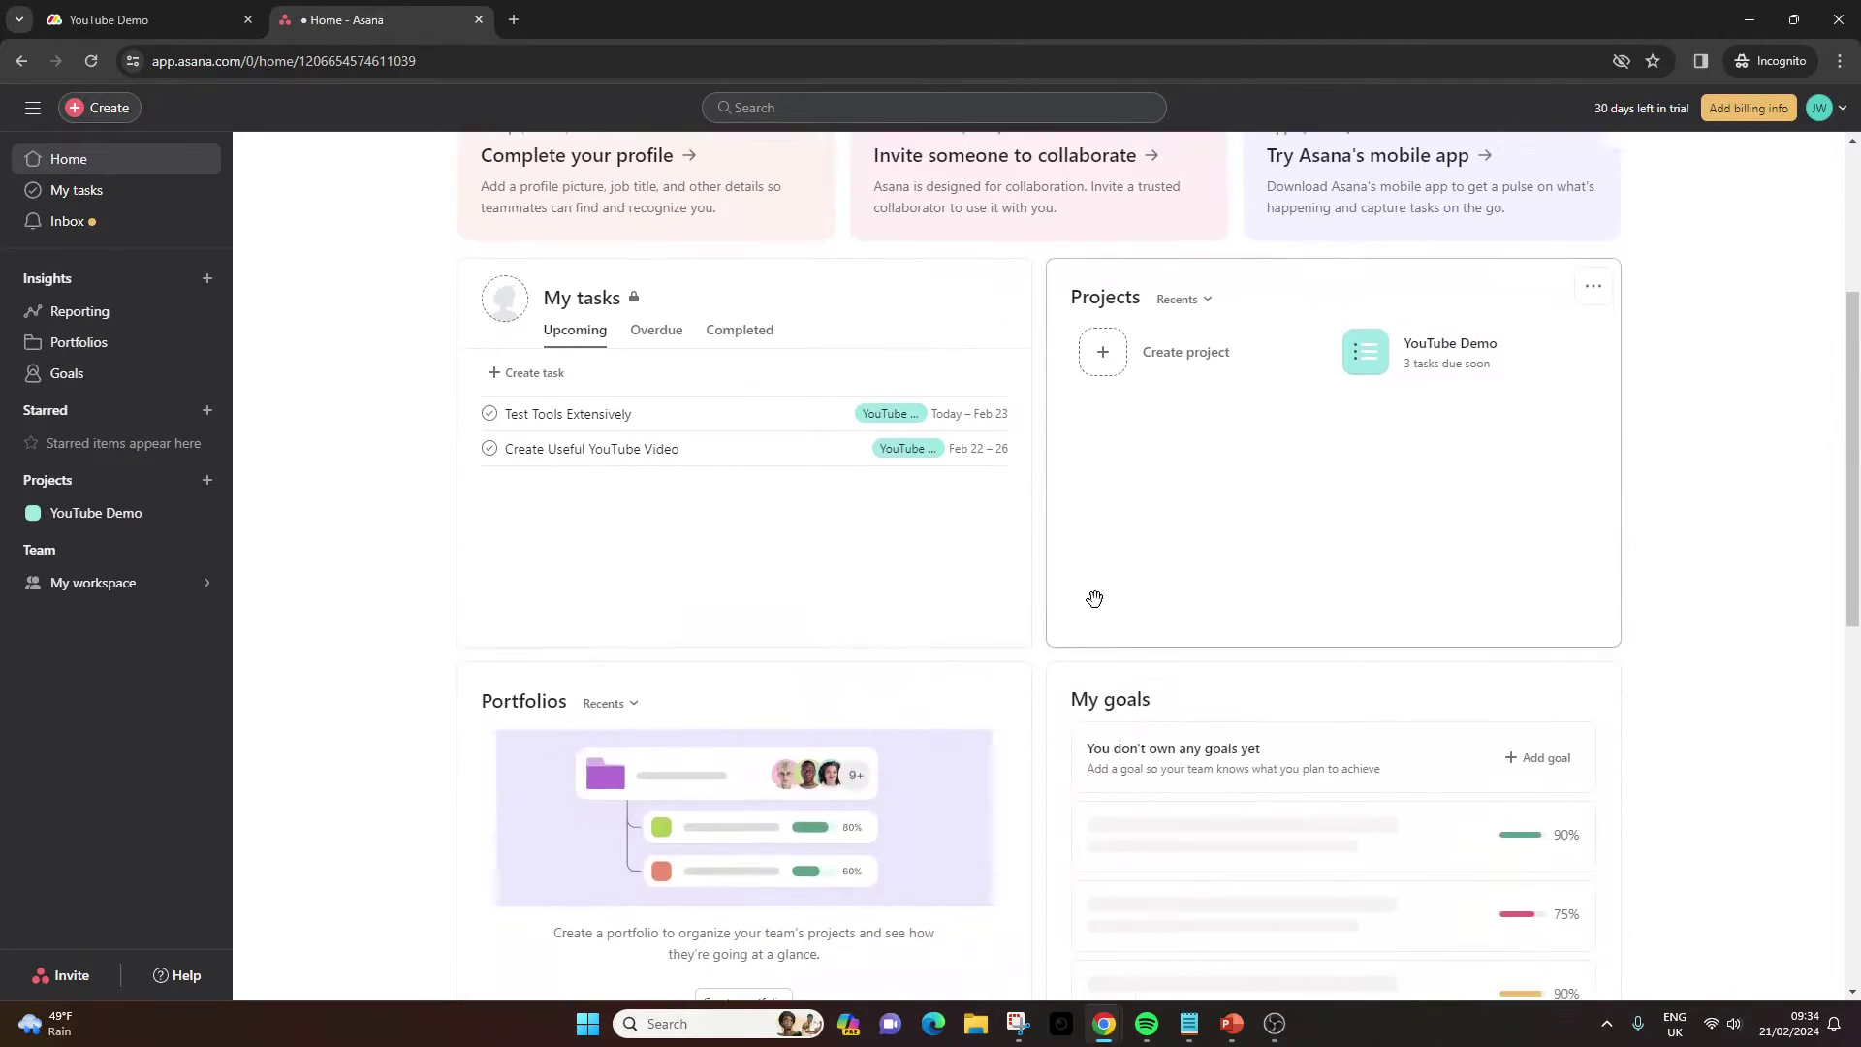
scroll(1543, 421, up, 8)
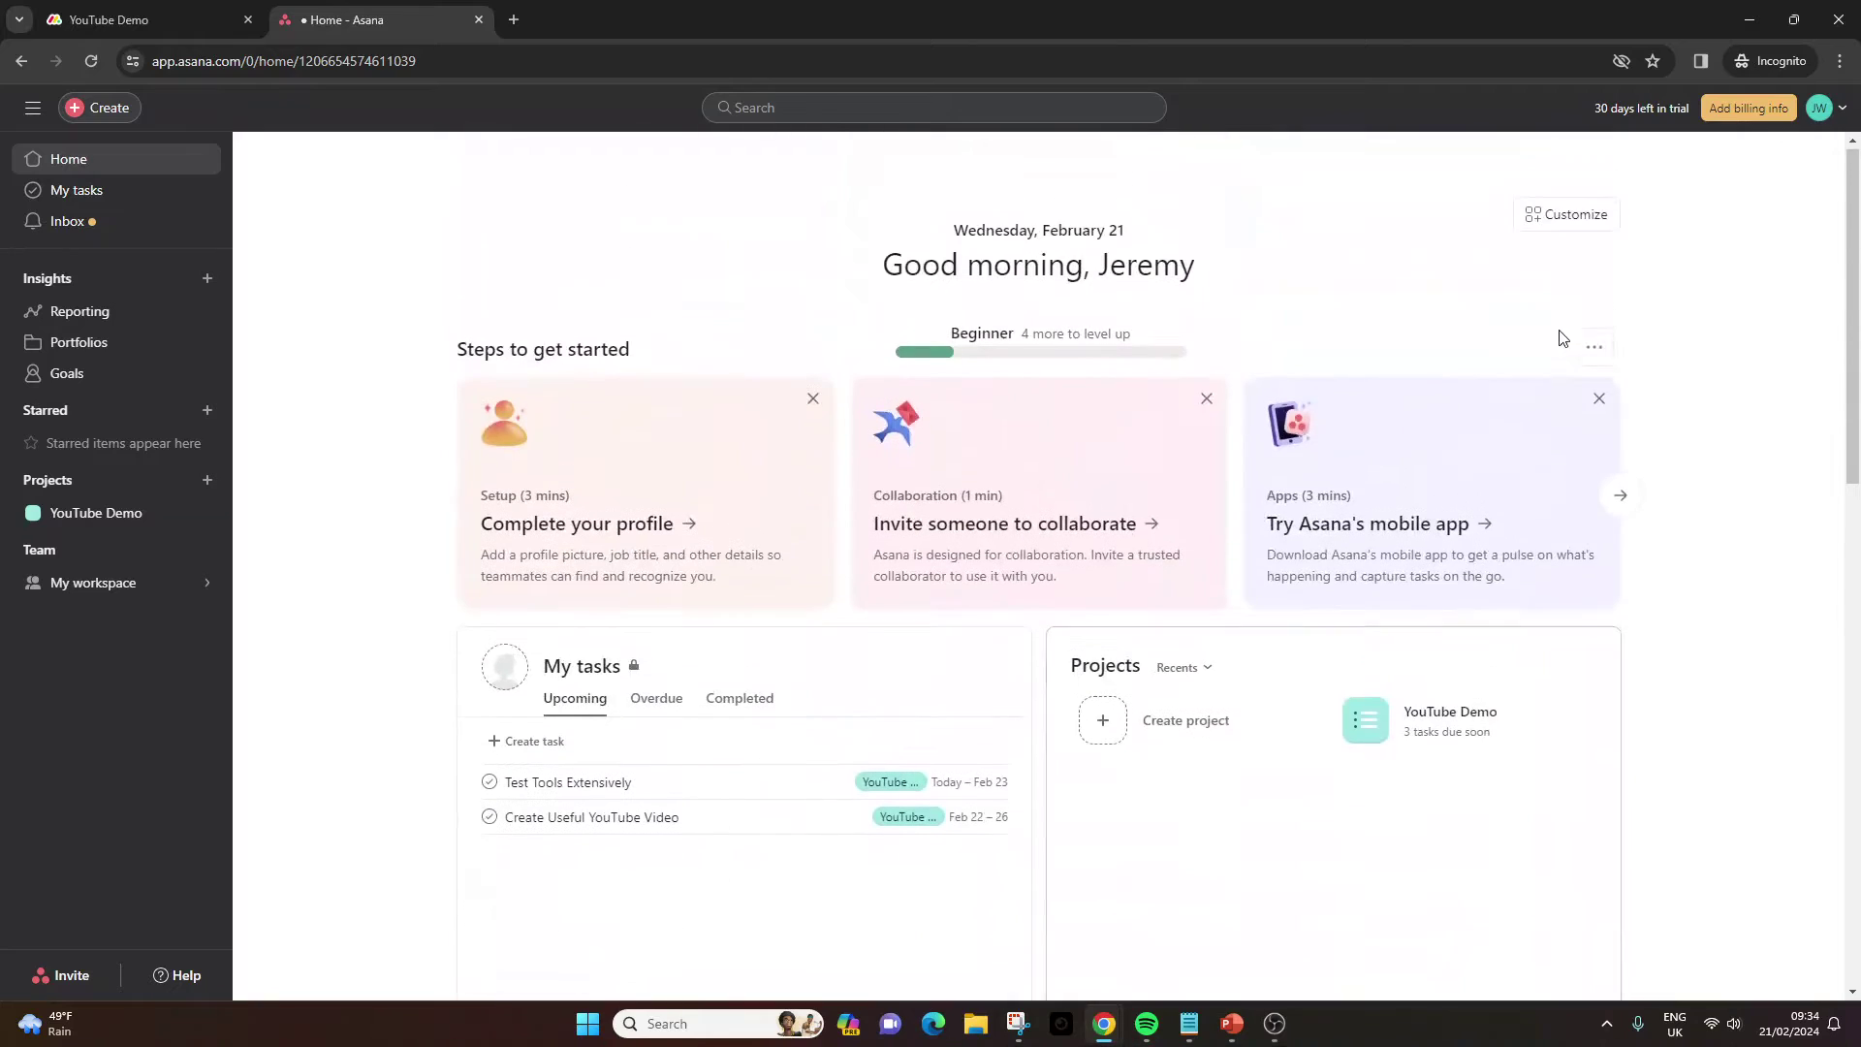
click(1567, 221)
scroll(1598, 469, down, 2)
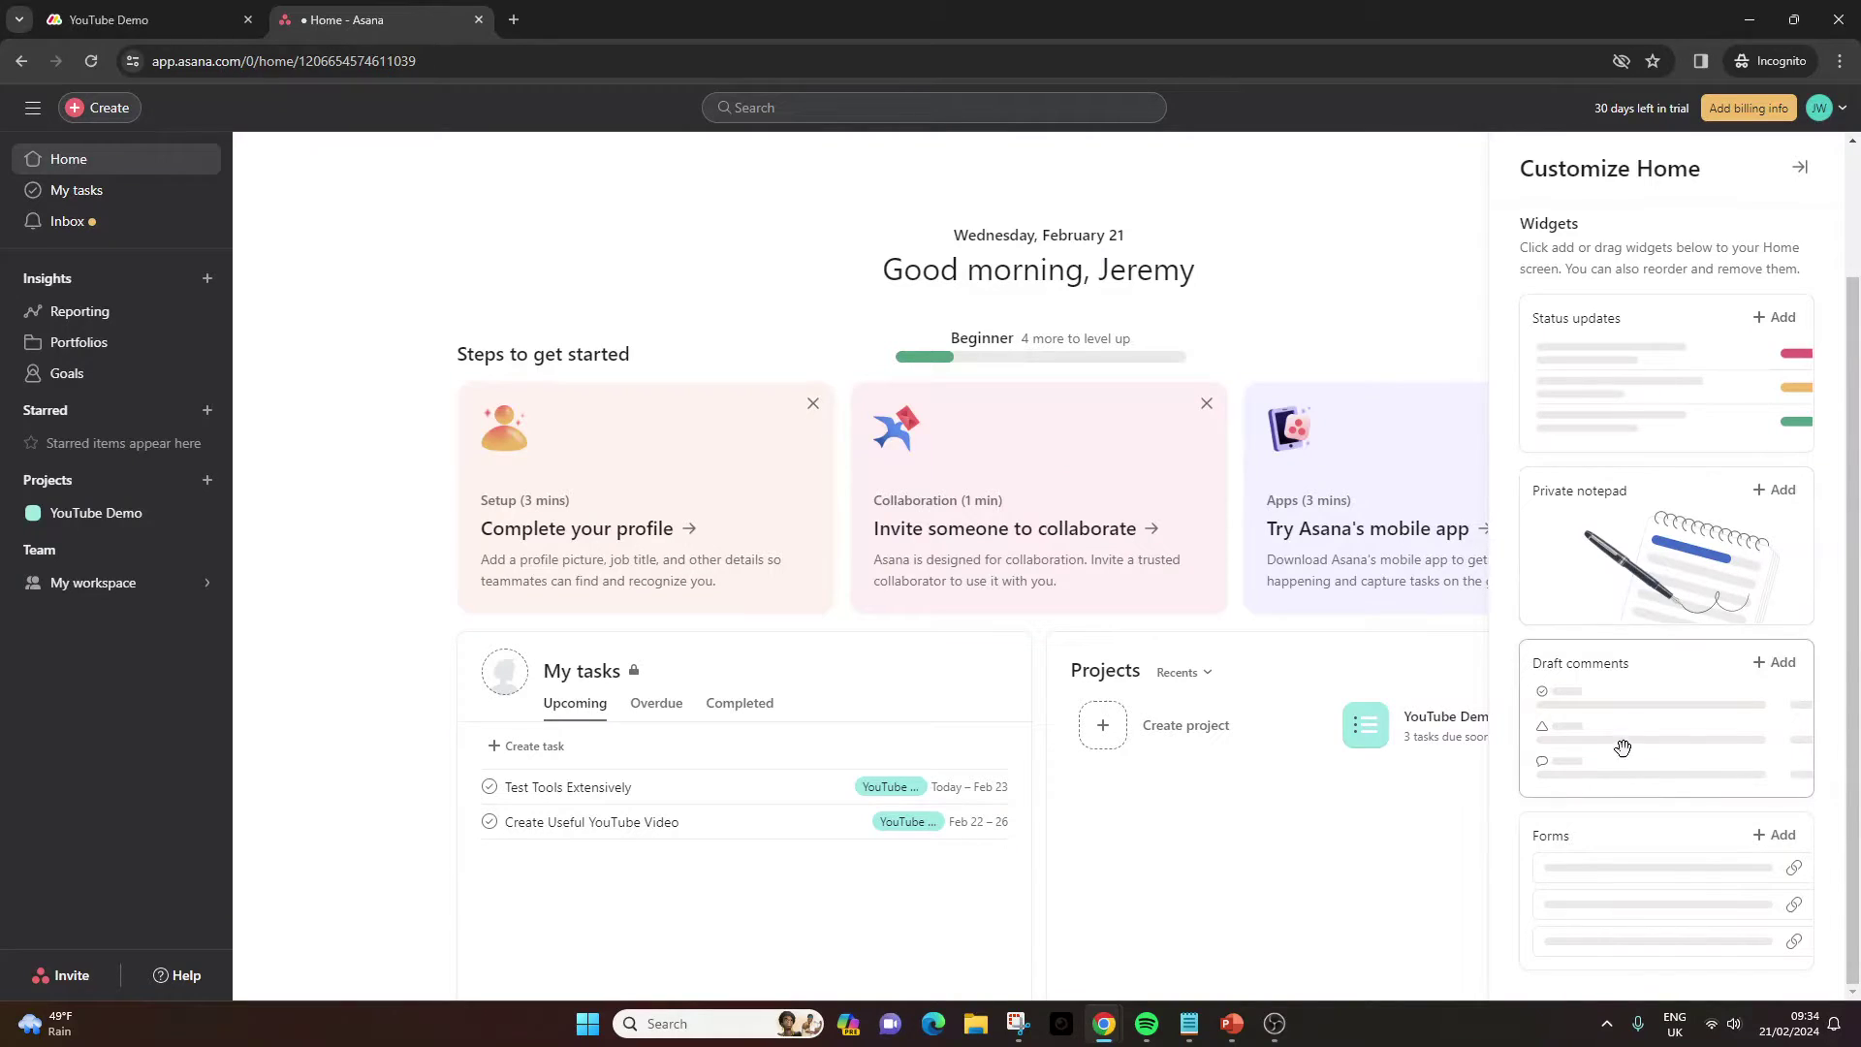
scroll(1682, 818, up, 2)
click(1321, 274)
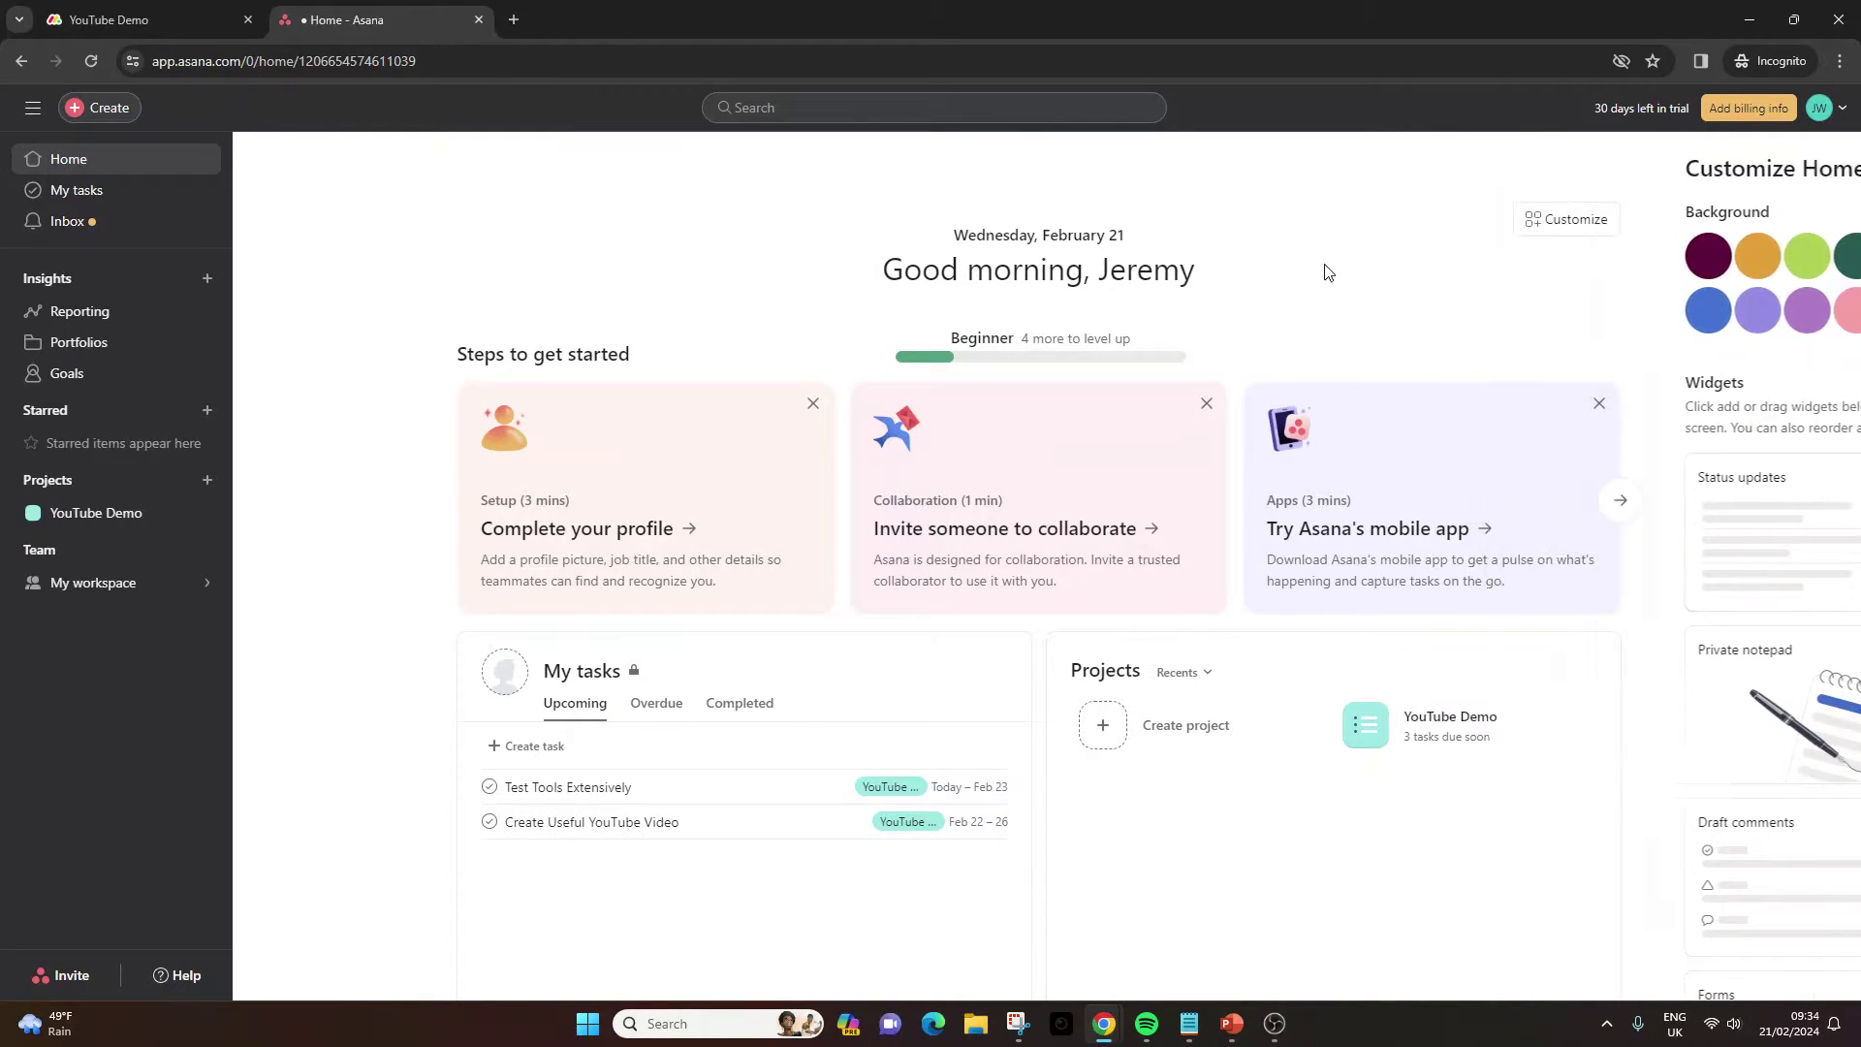
scroll(694, 731, down, 3)
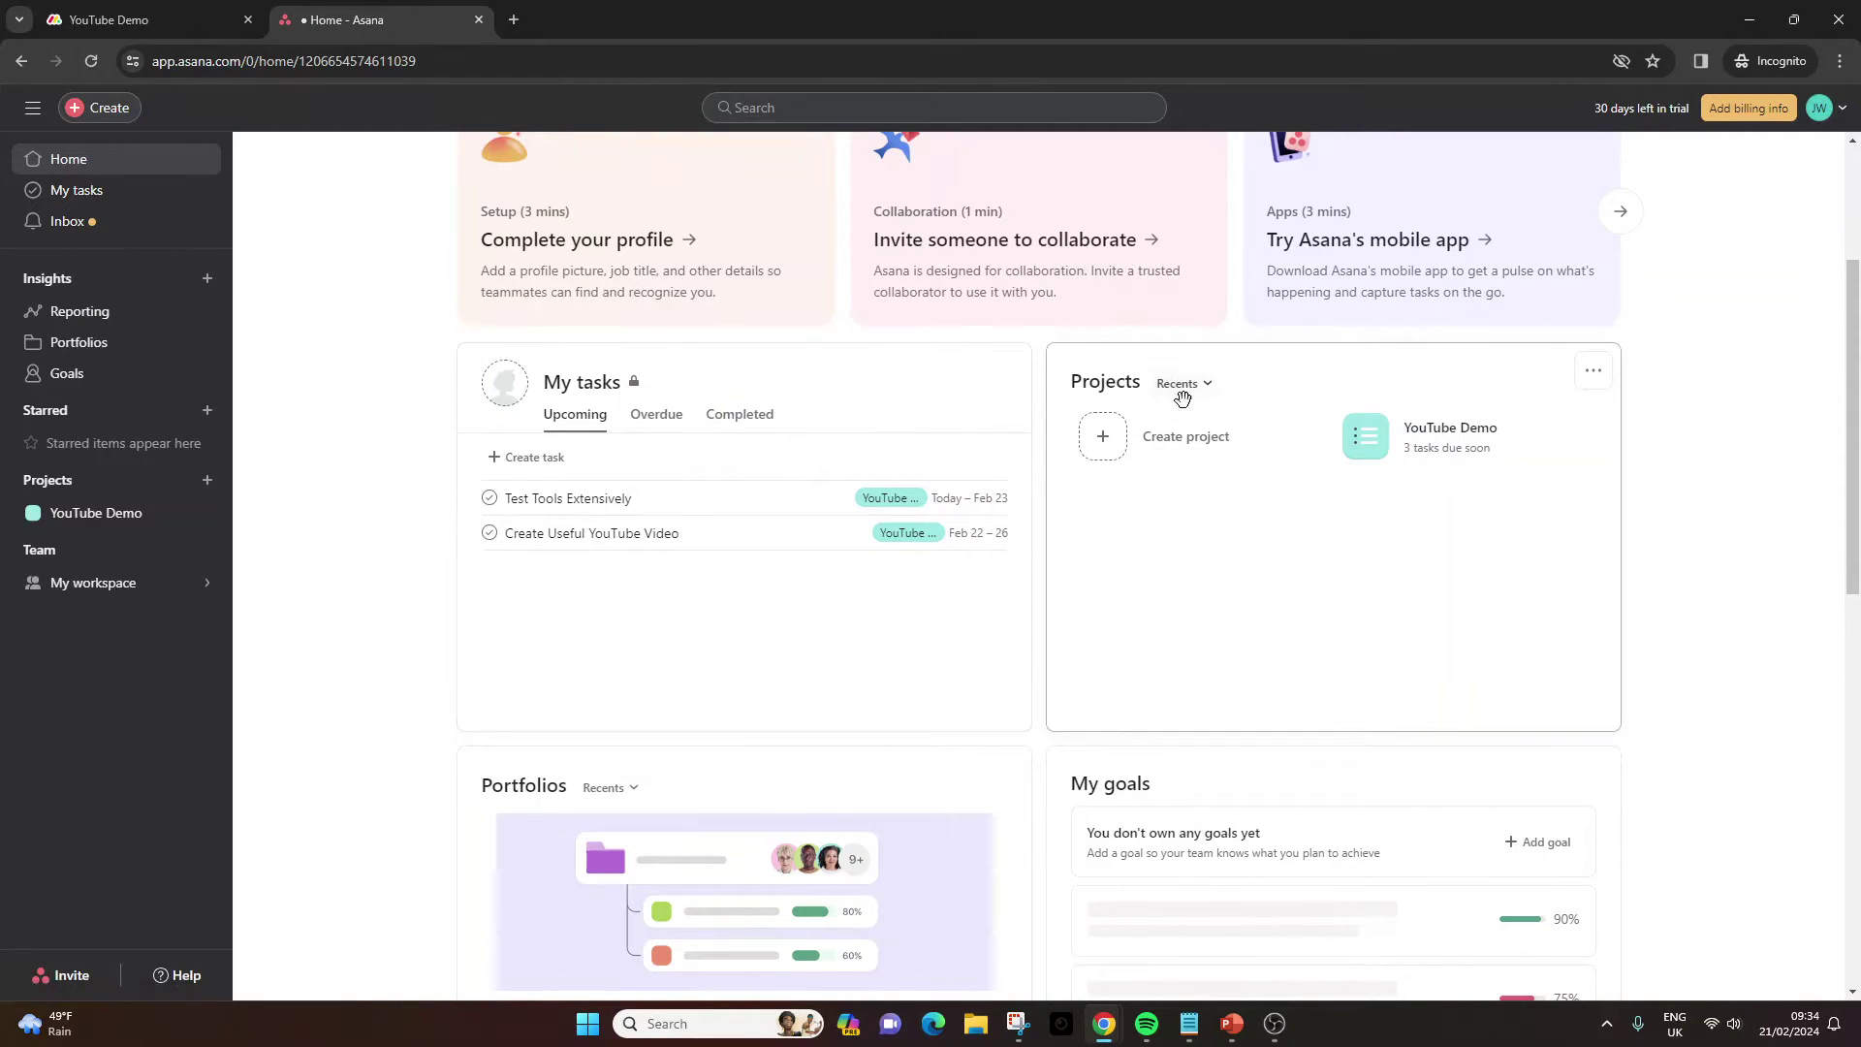
scroll(1341, 514, down, 3)
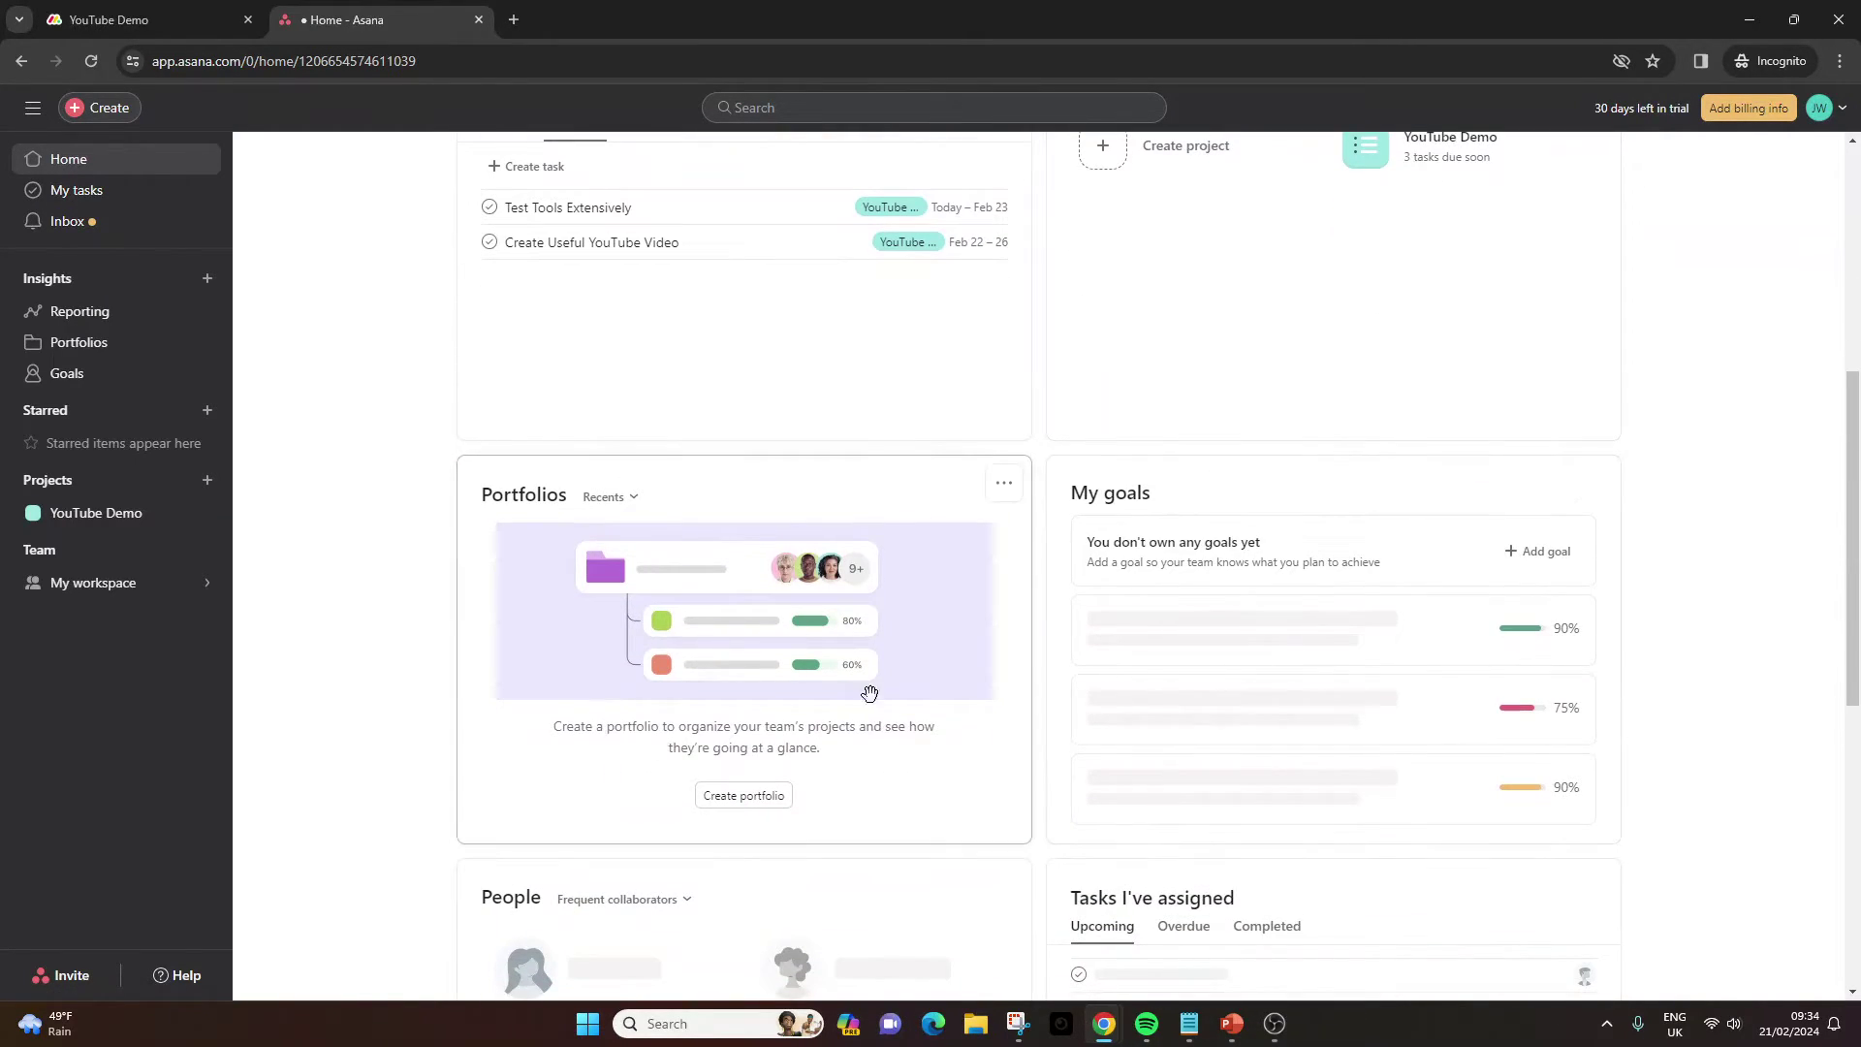
scroll(932, 584, down, 3)
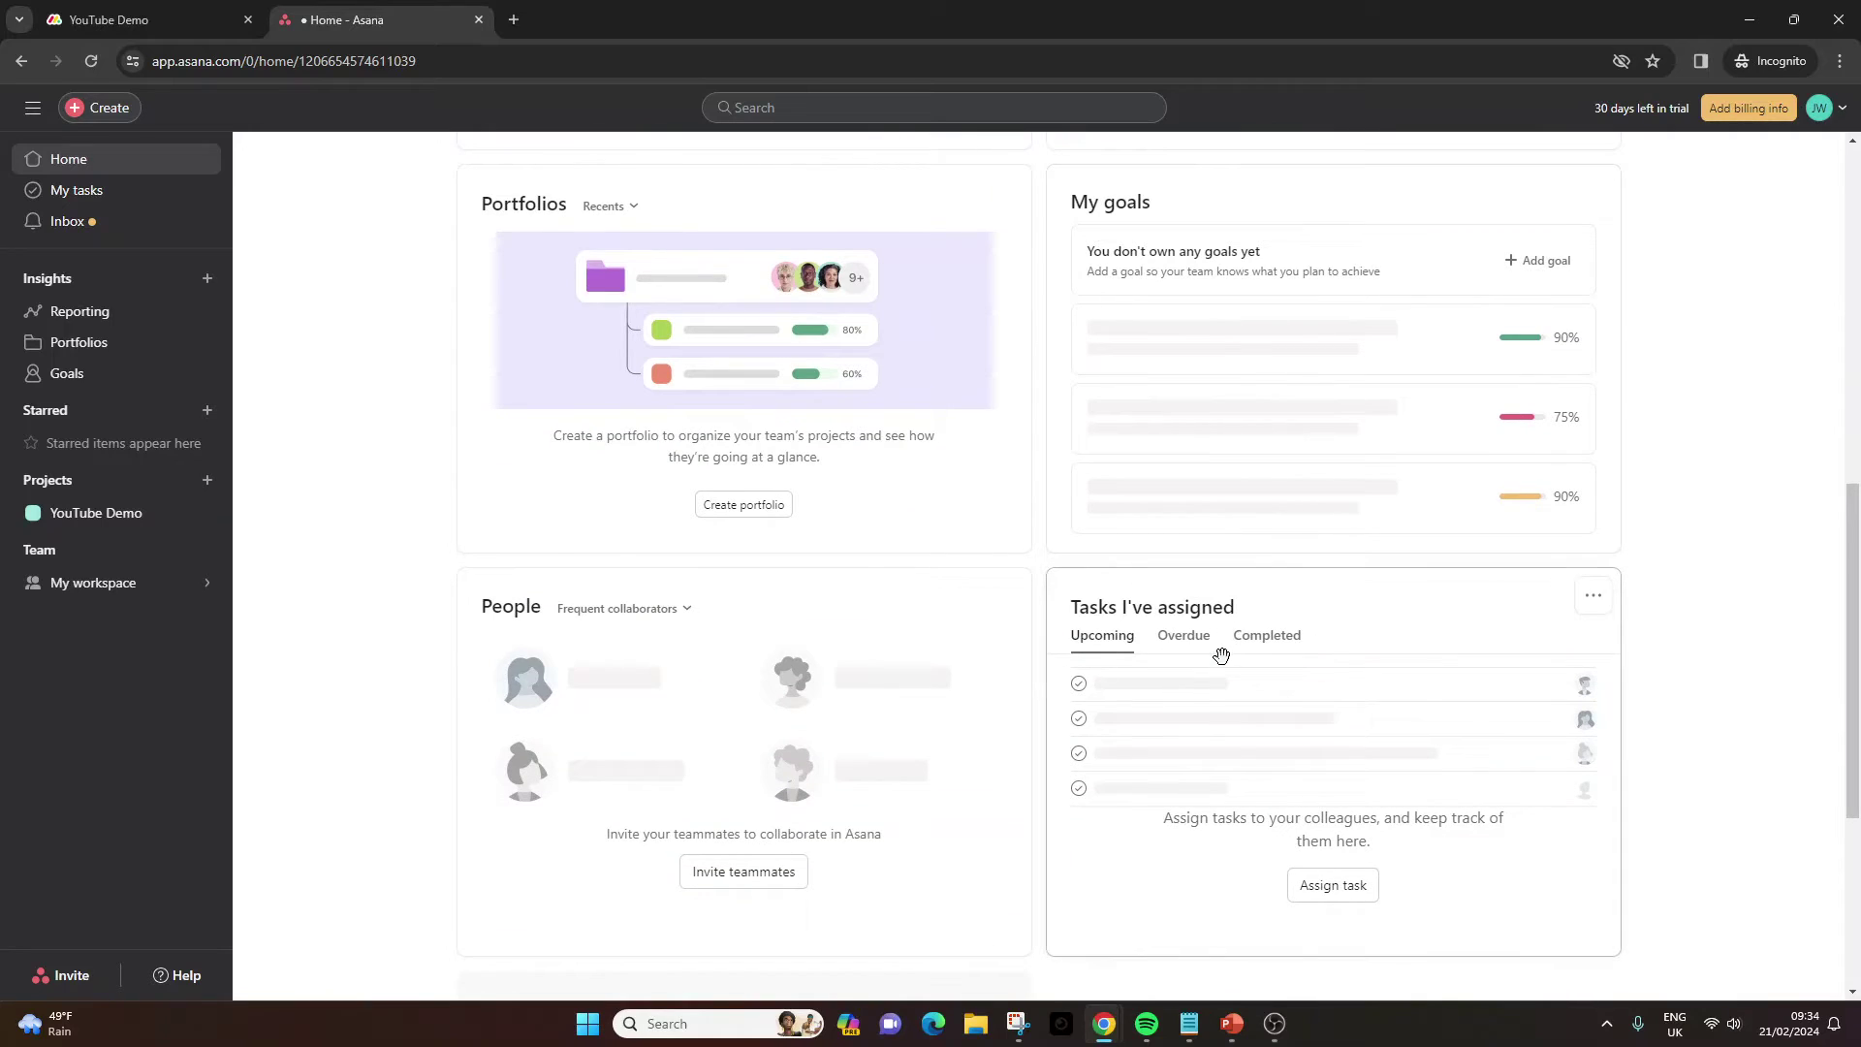
scroll(1280, 677, down, 4)
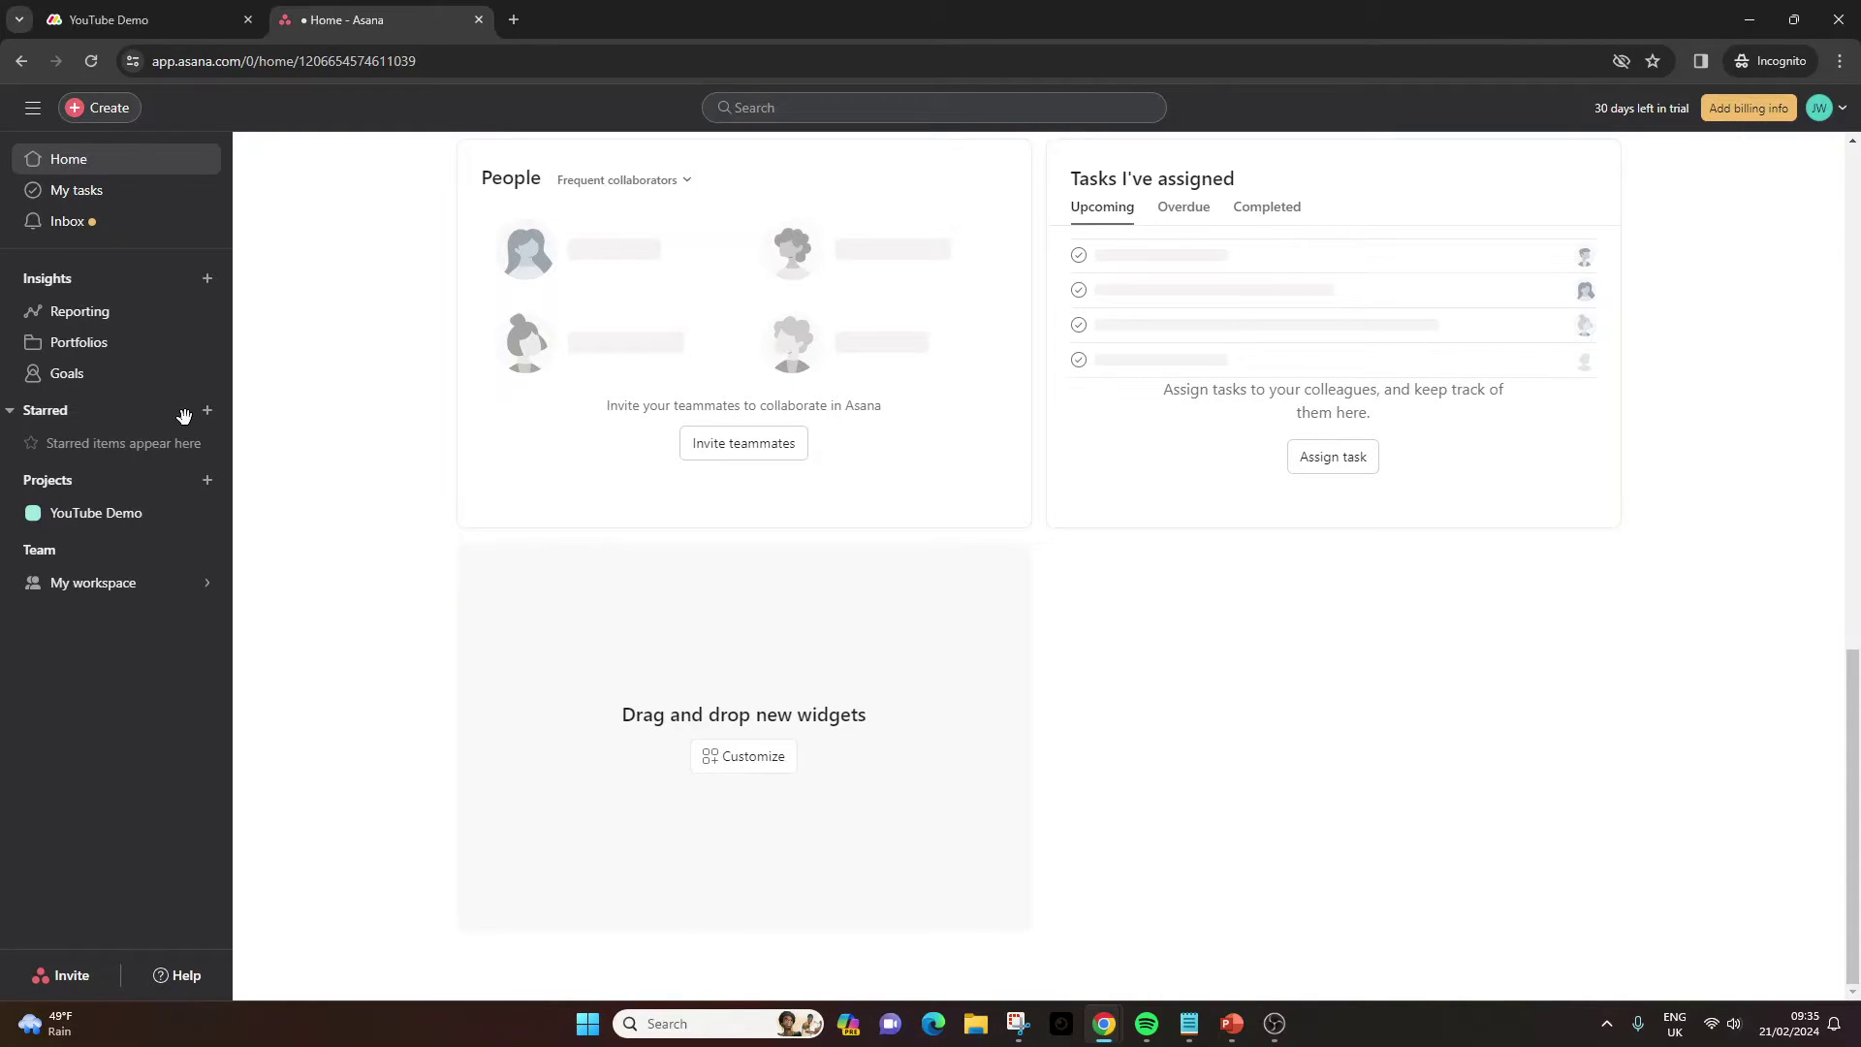
scroll(351, 471, up, 10)
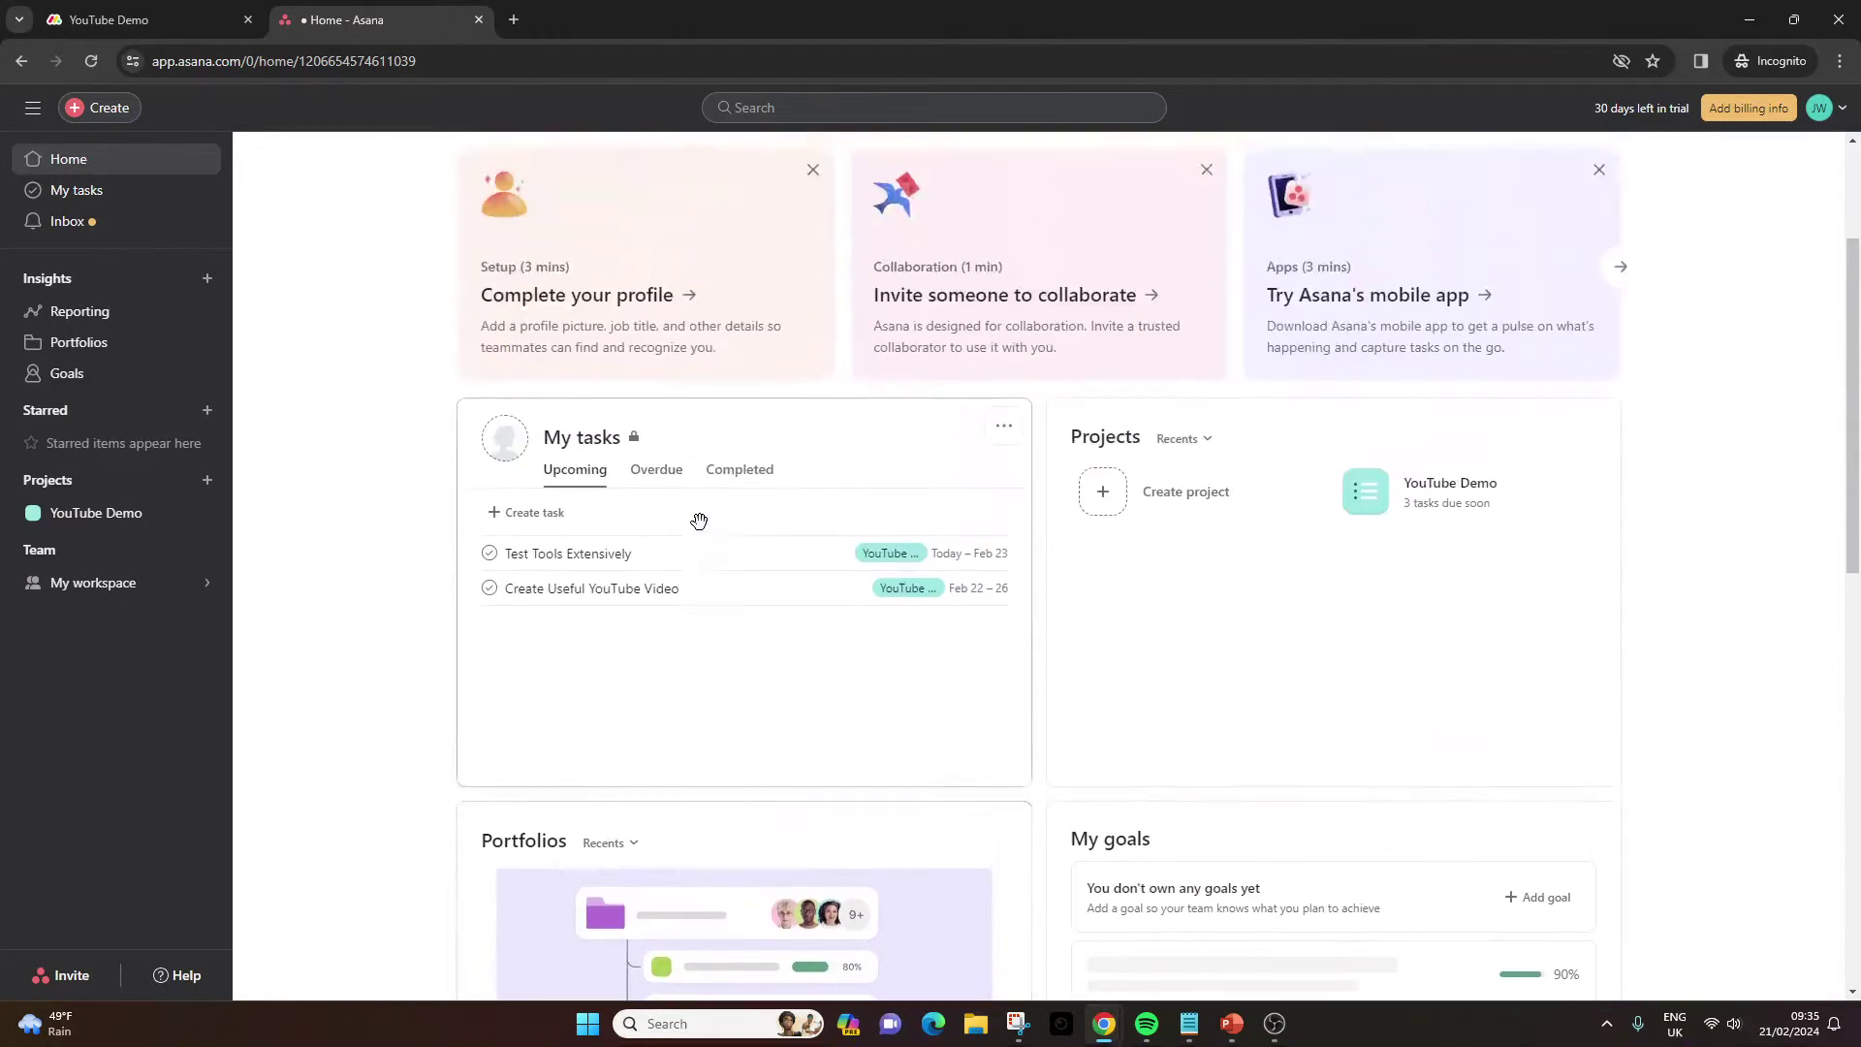
Open Asana's YouTube Demo project and start adding a new field beside the Status column.
click(1430, 598)
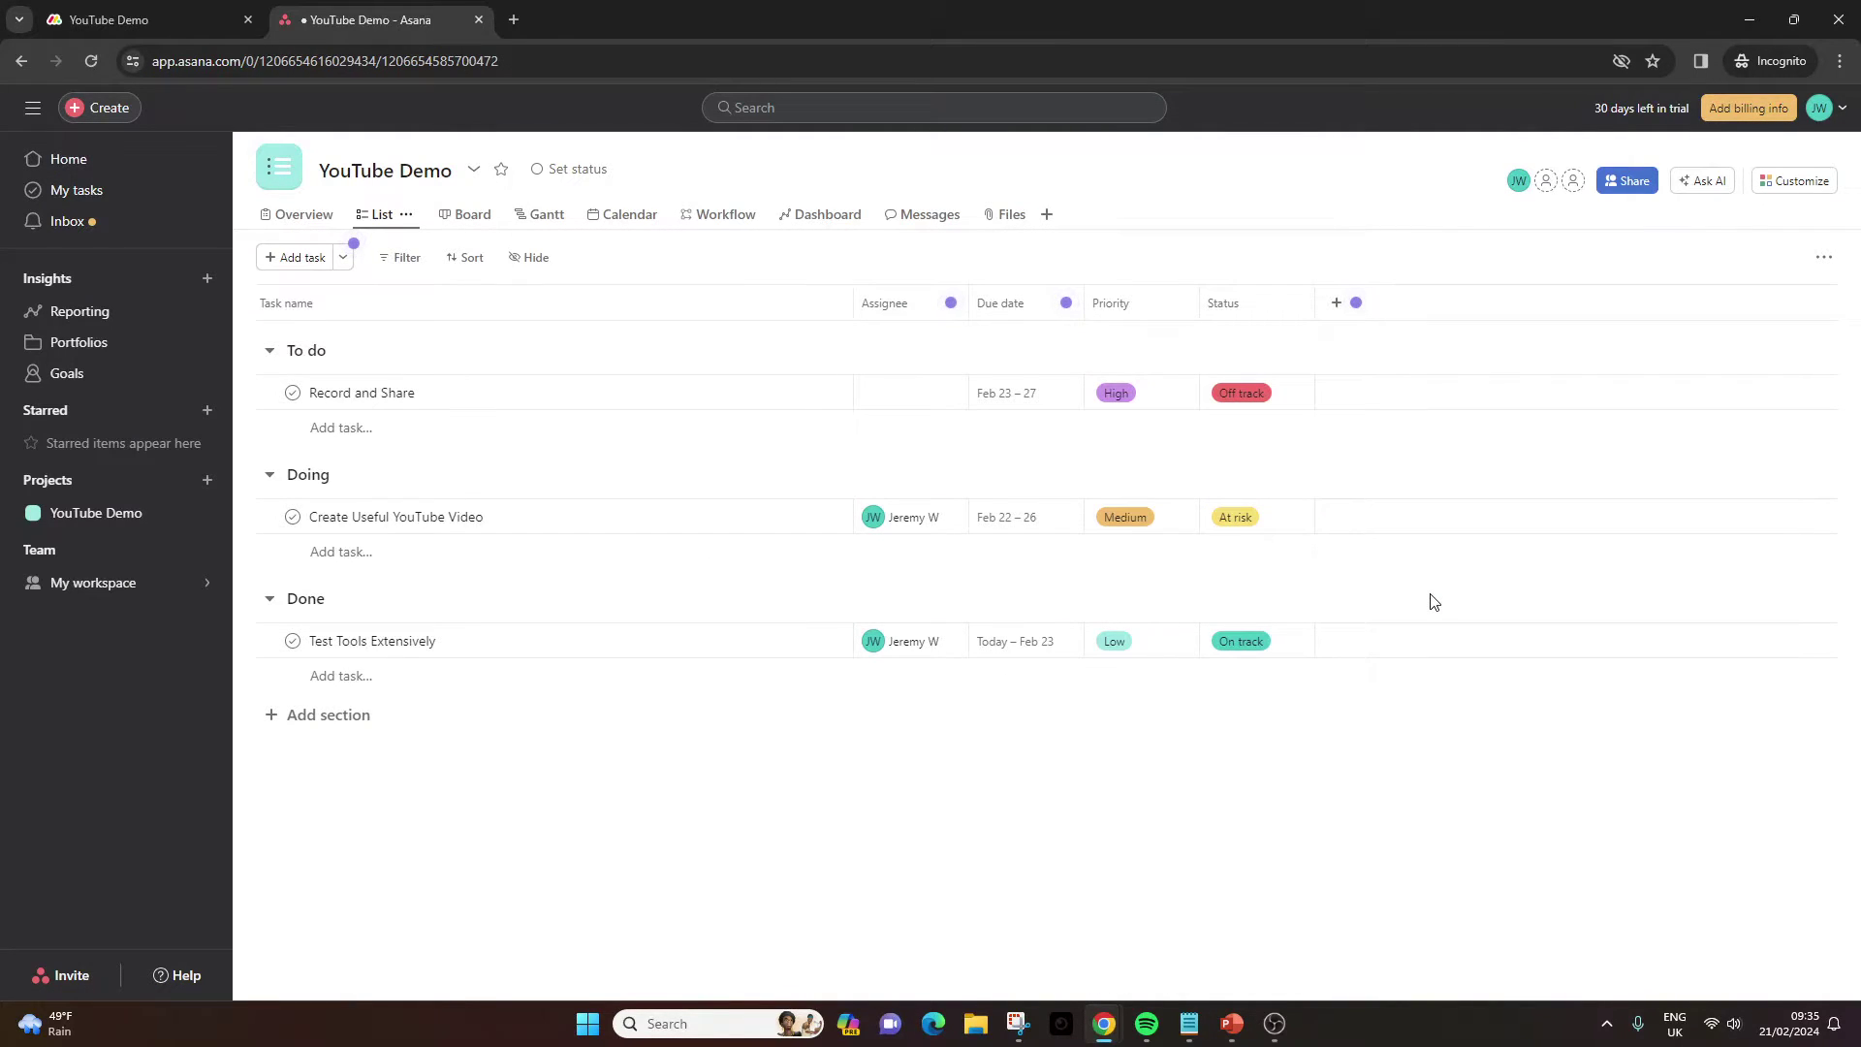
click(145, 19)
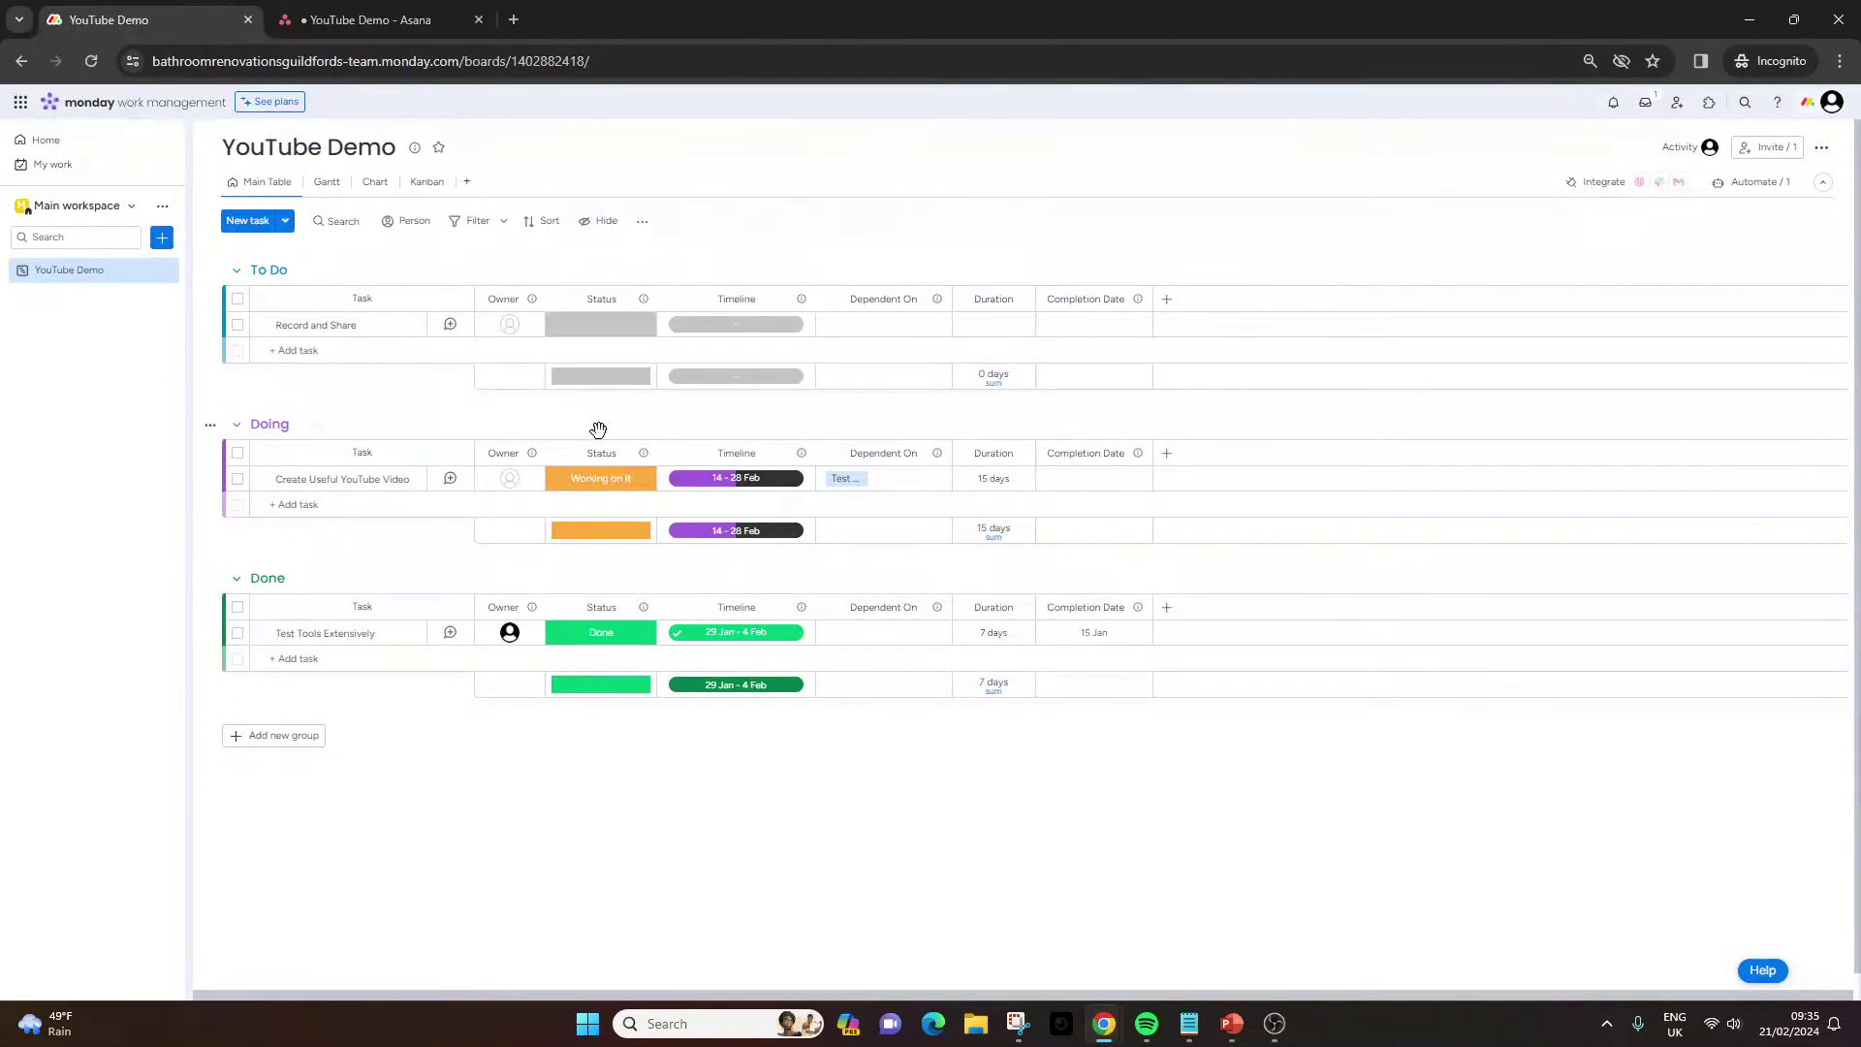
click(374, 19)
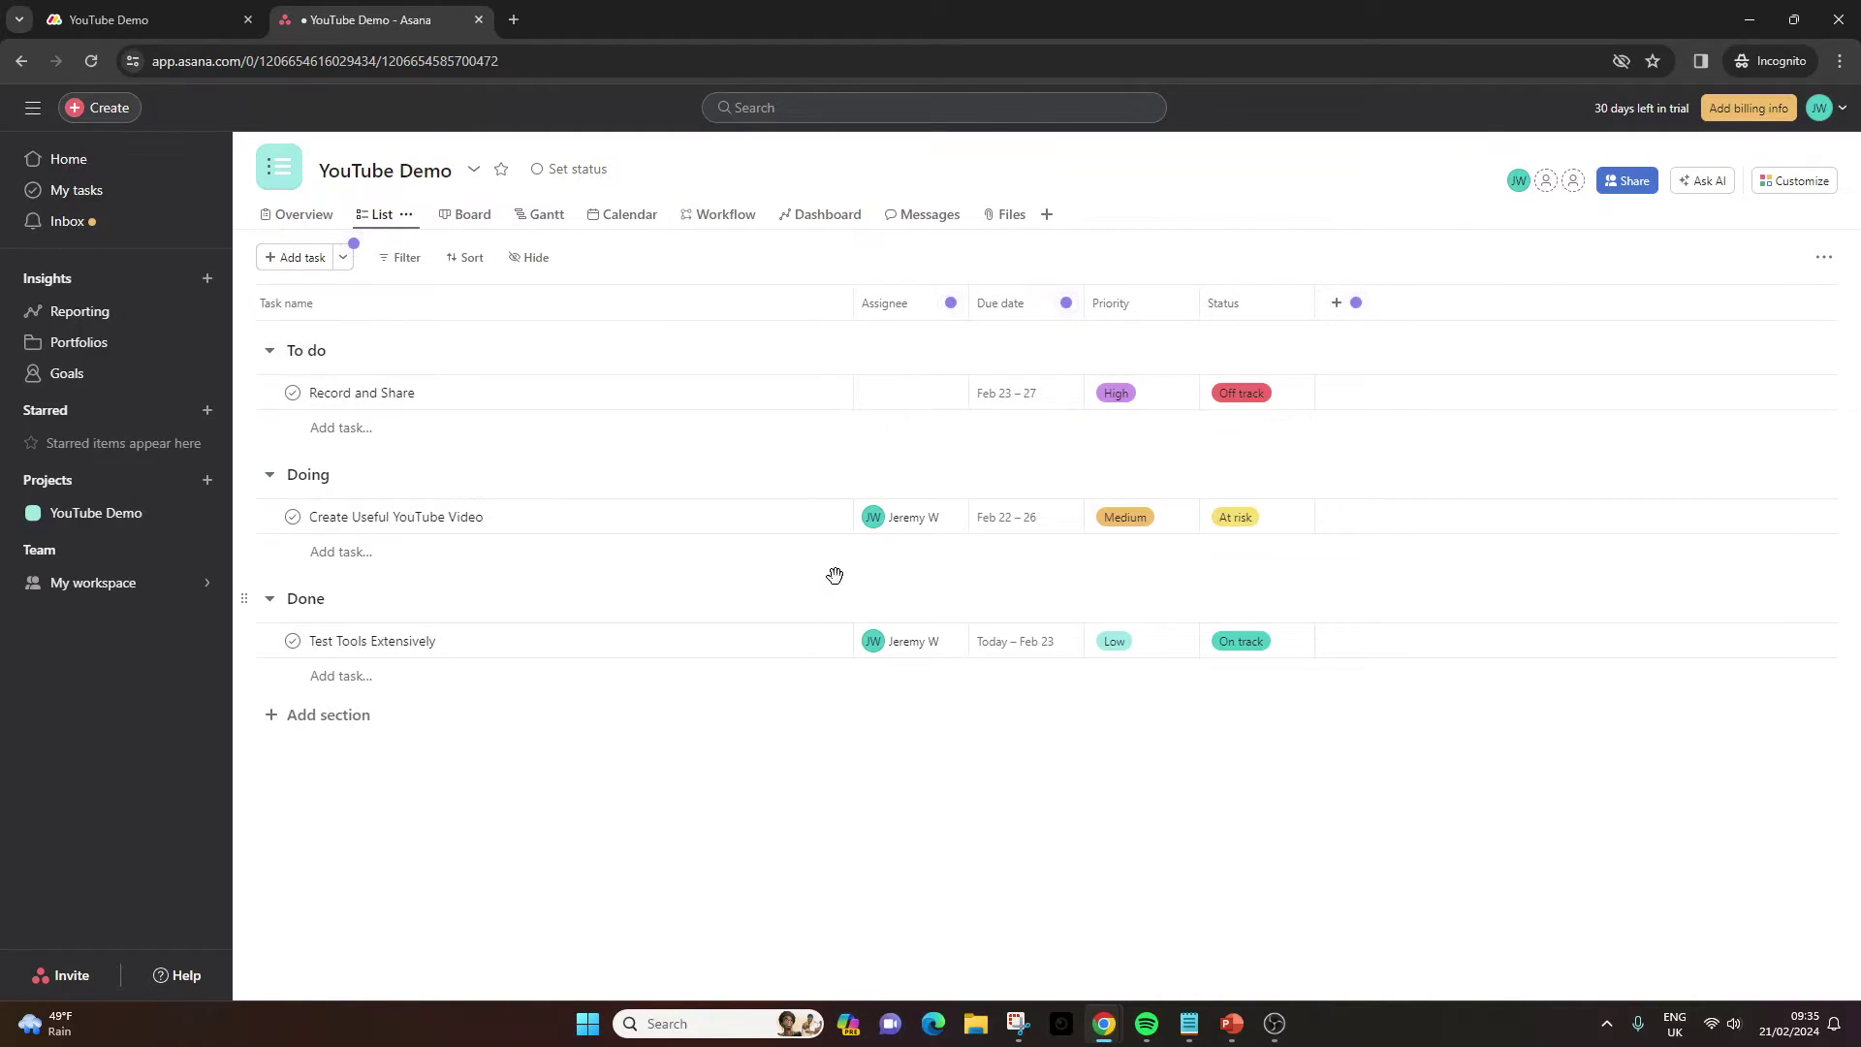
click(1336, 303)
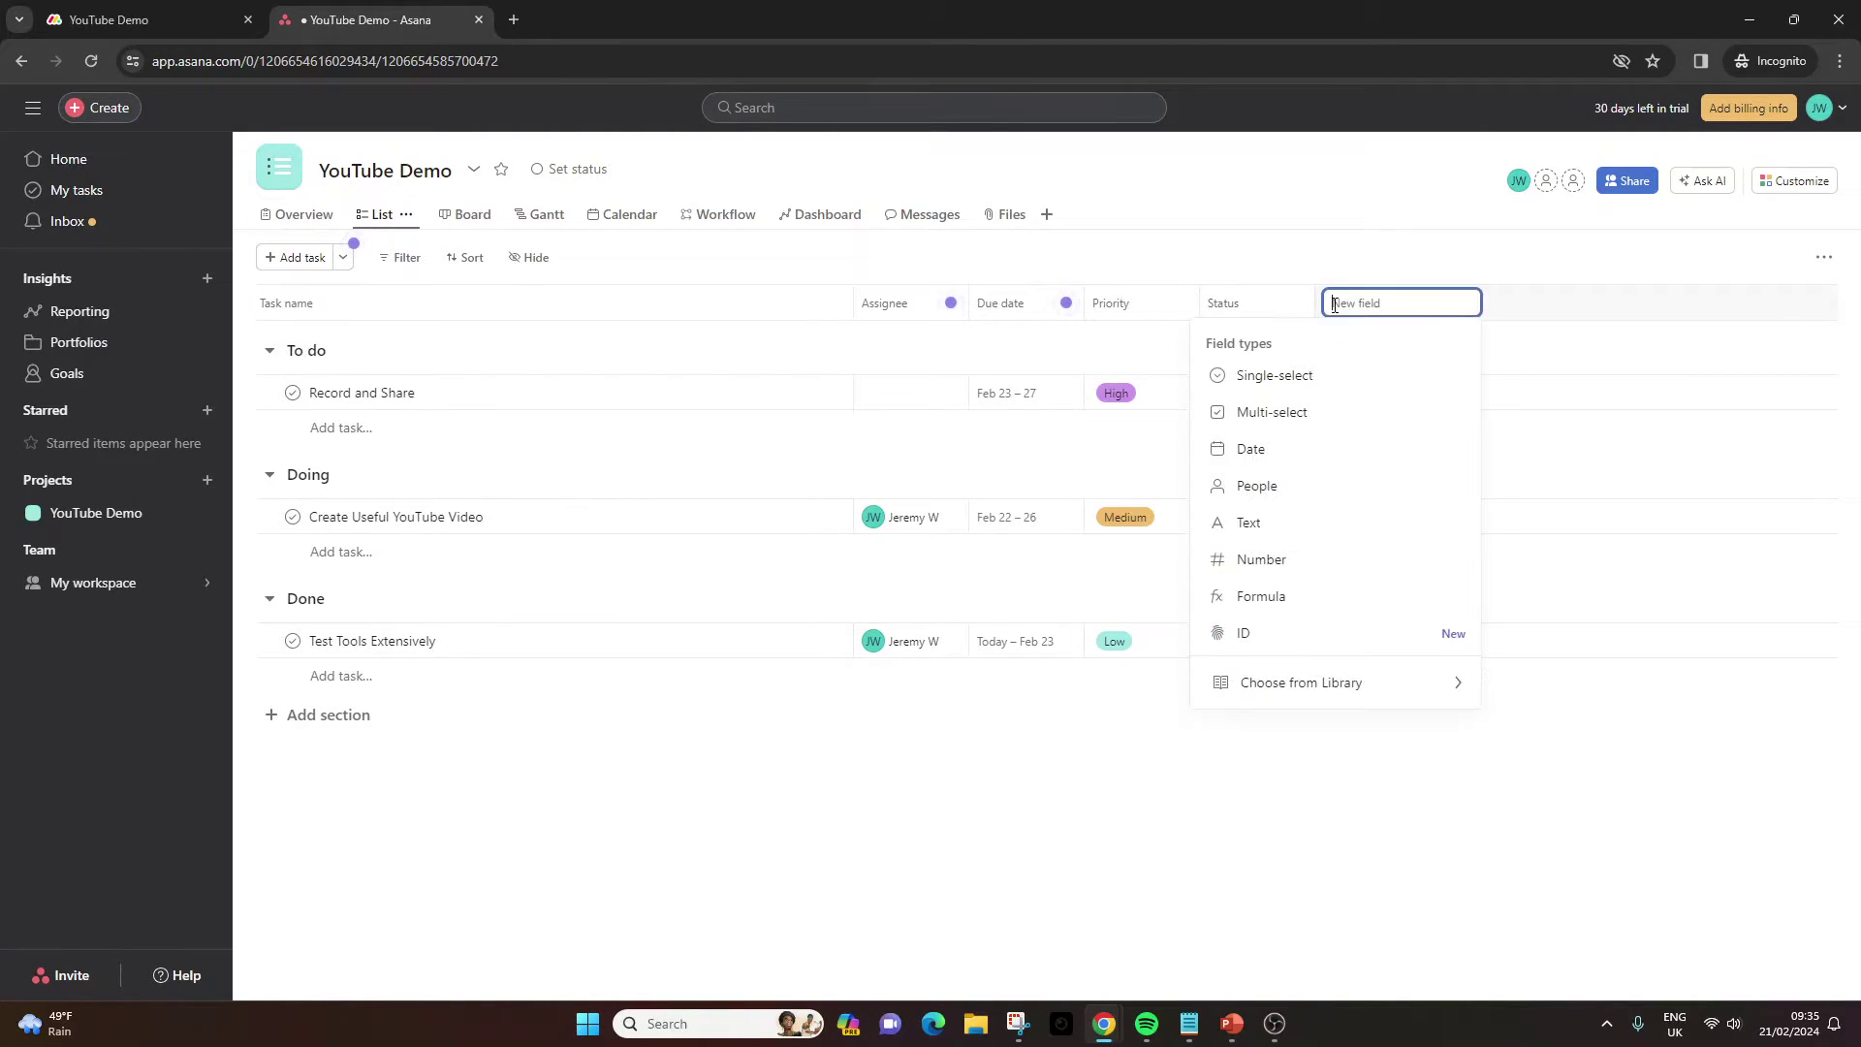